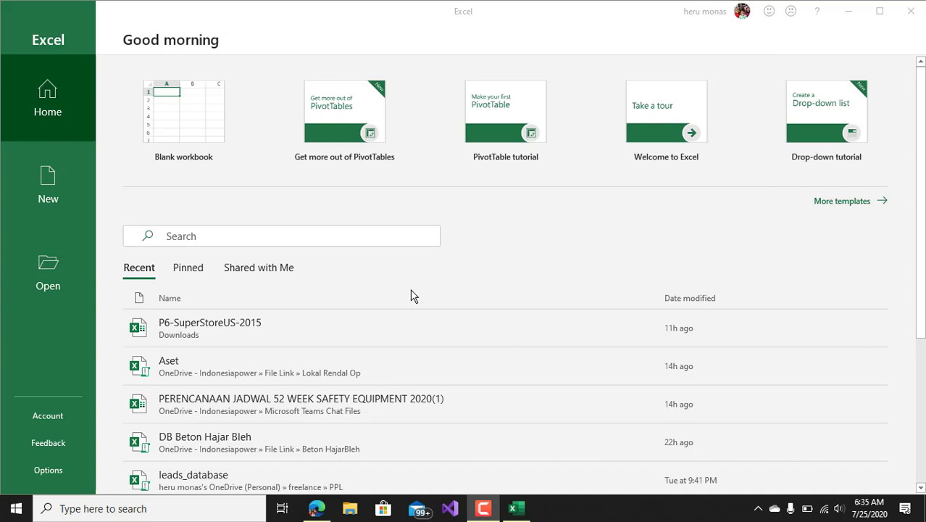
Step: Switch to the Edge browser and review the open YouTube videos on updating Office 365, the FILTER formula and dynamic array support
left_click(319, 509)
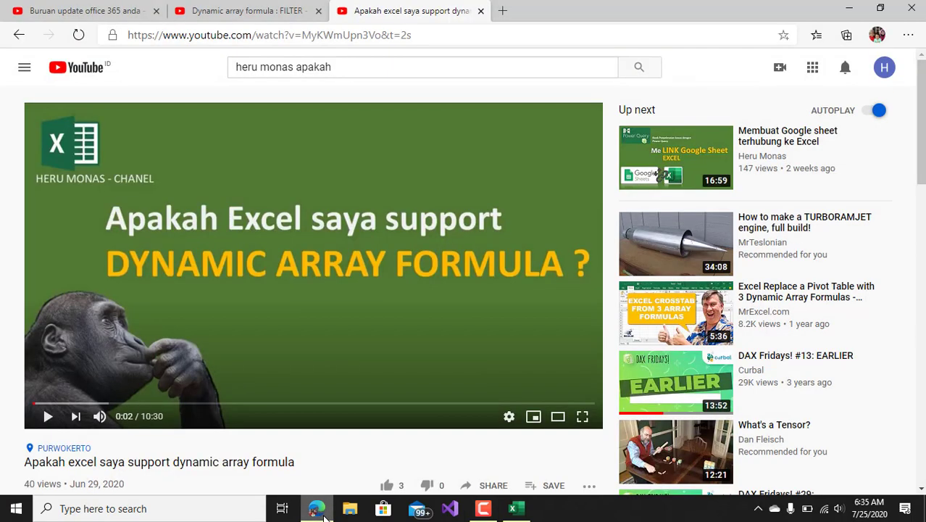
left_click(92, 15)
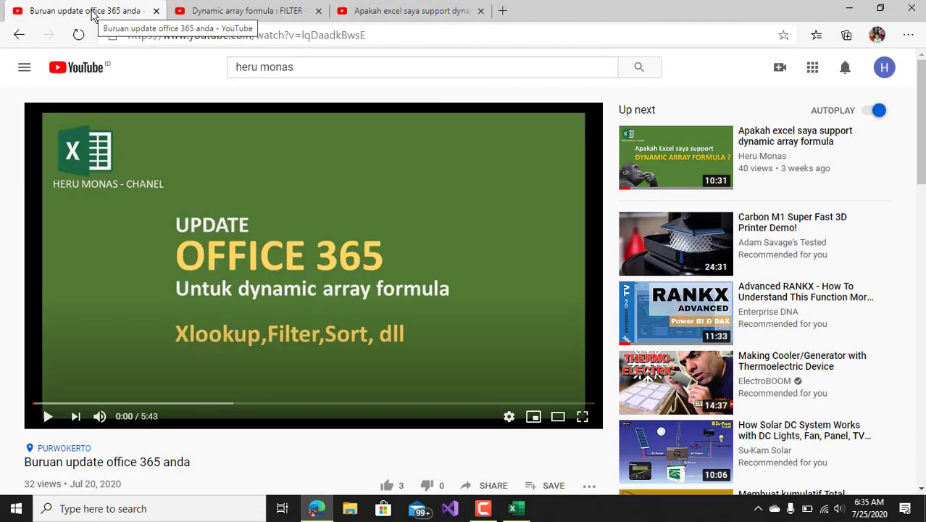
left_click(202, 15)
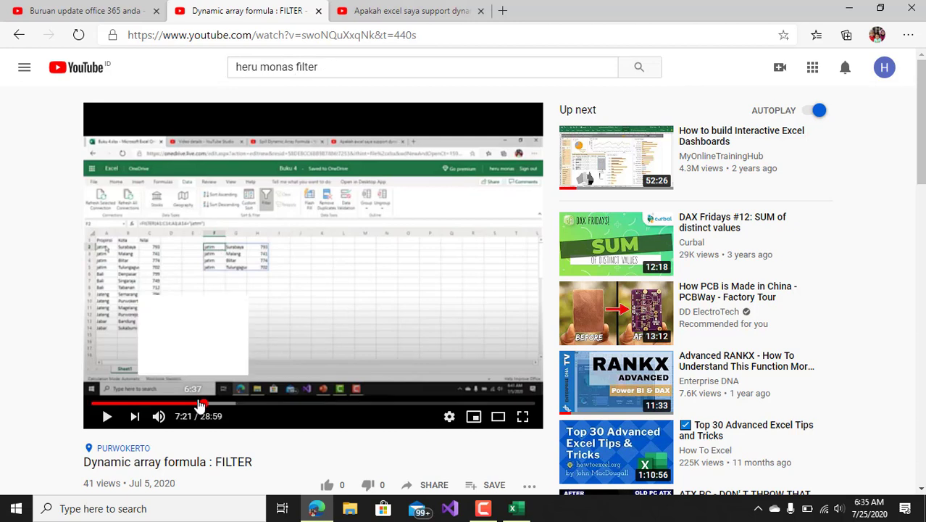
left_click_drag(205, 406, 72, 400)
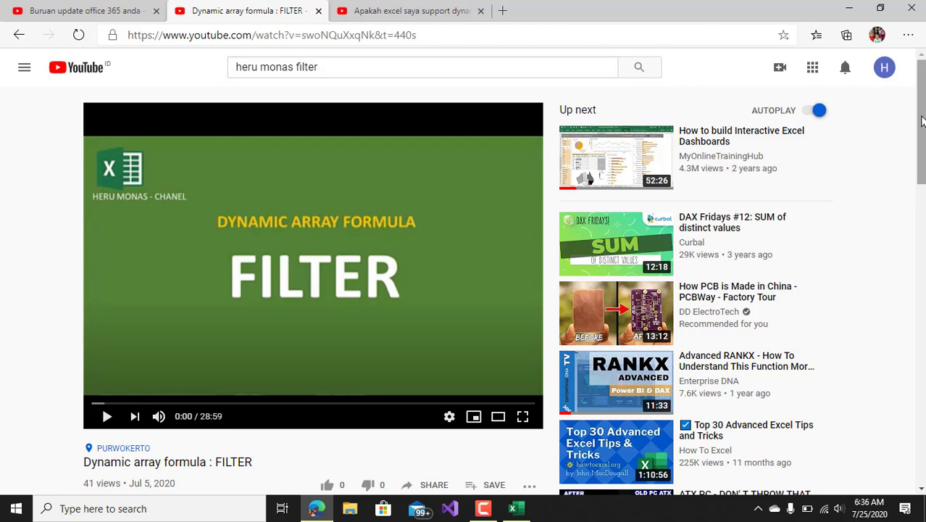
scroll(922, 122, "down", 1)
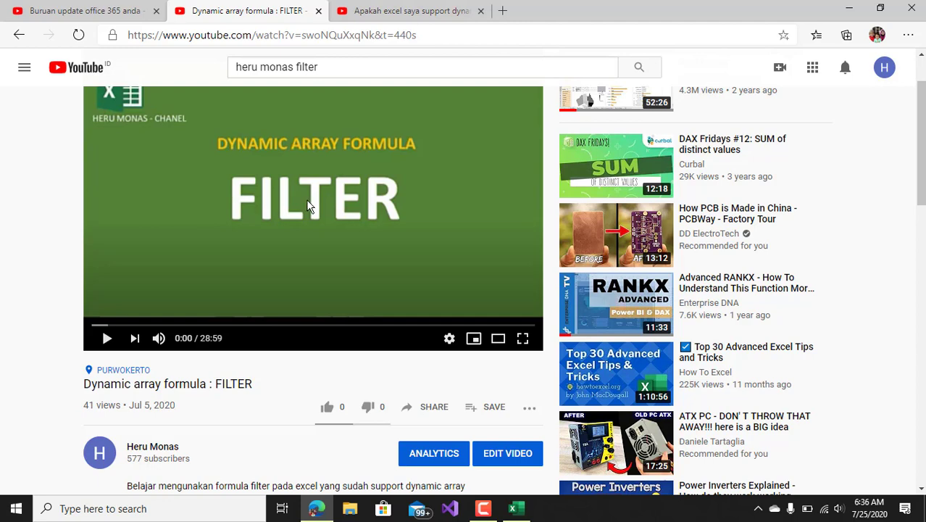
left_click(421, 9)
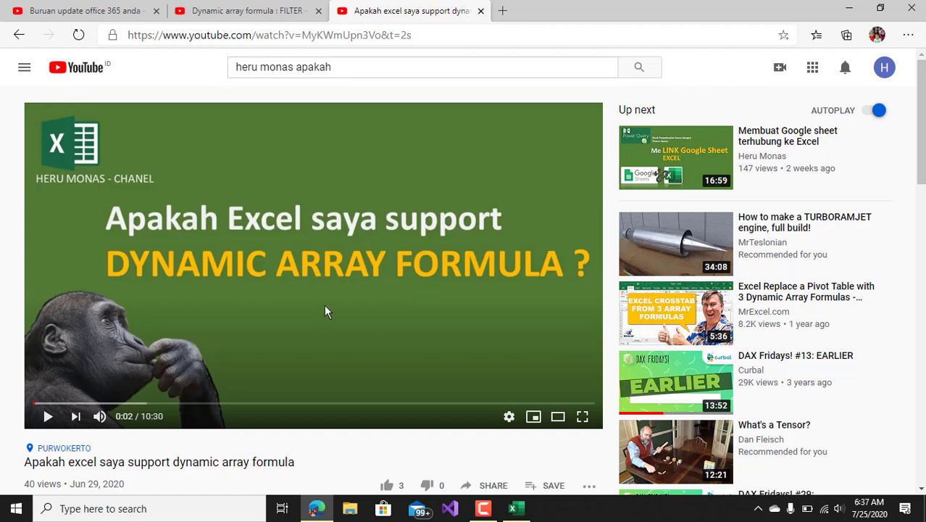
left_click(76, 13)
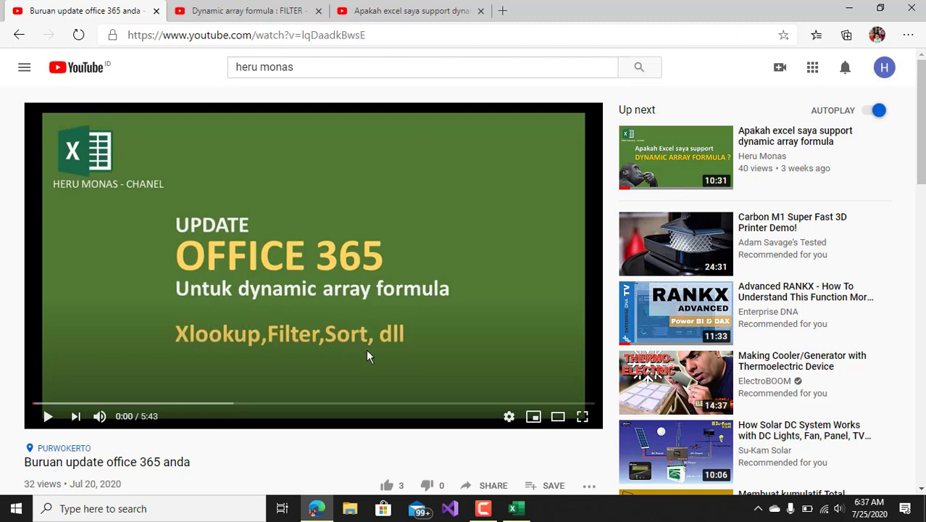
Step: Switch to Excel and create a blank workbook
left_click(516, 507)
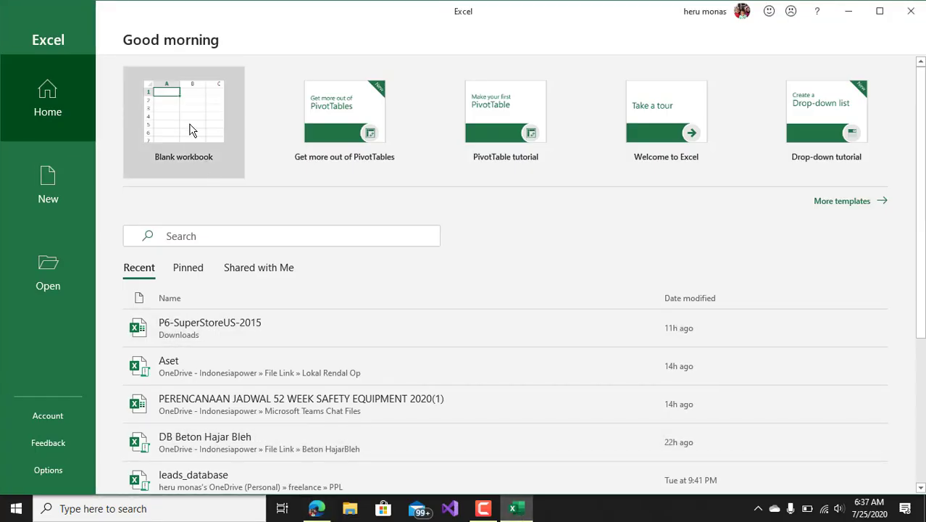
left_click(191, 131)
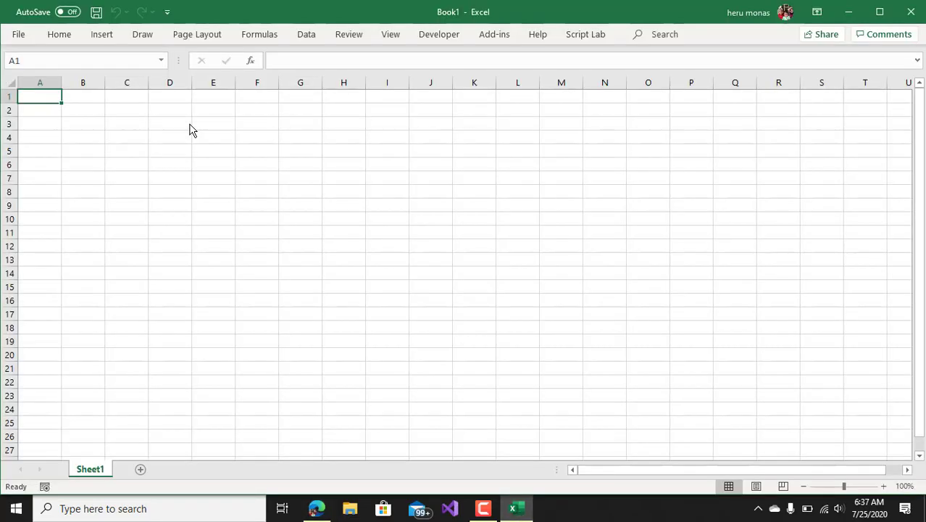
left_click(102, 123)
Step: Fill cells A2 to A5 with the words saya, kamu, dia and kita
left_click_drag(53, 109, 48, 162)
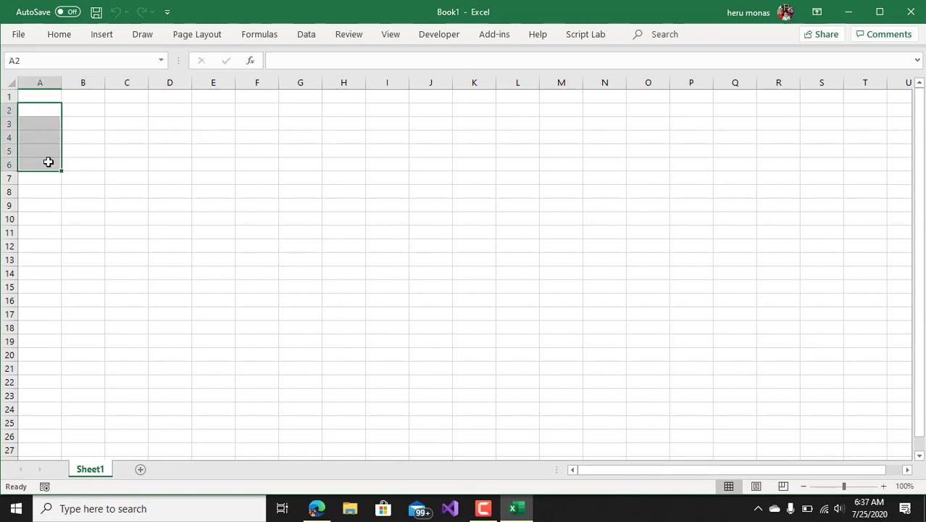
type("saya")
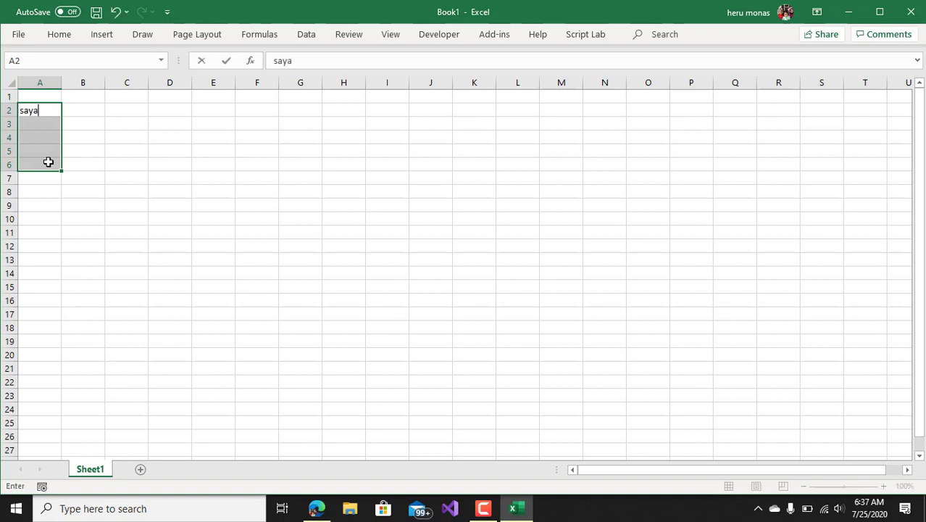
key("Return")
type("kamu")
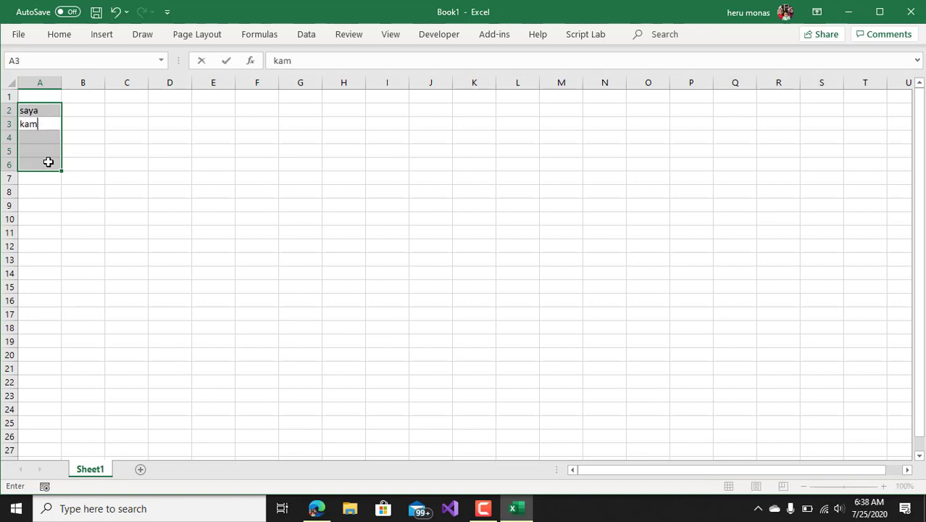
key("Return")
type("dia")
key("Return")
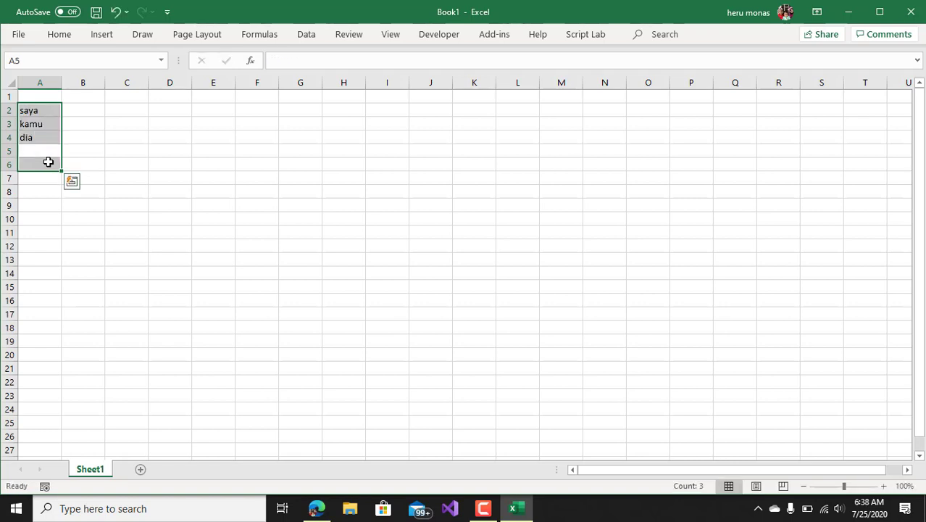
type("kita")
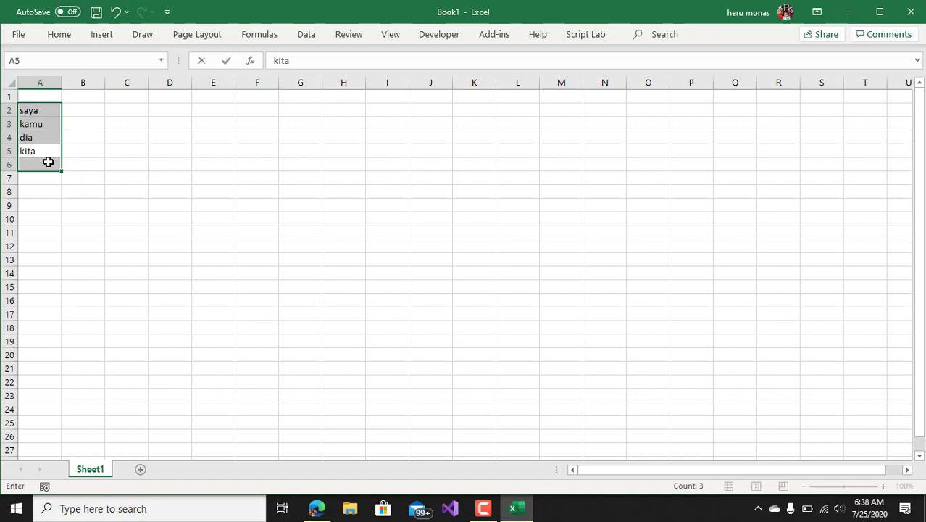
left_click(169, 167)
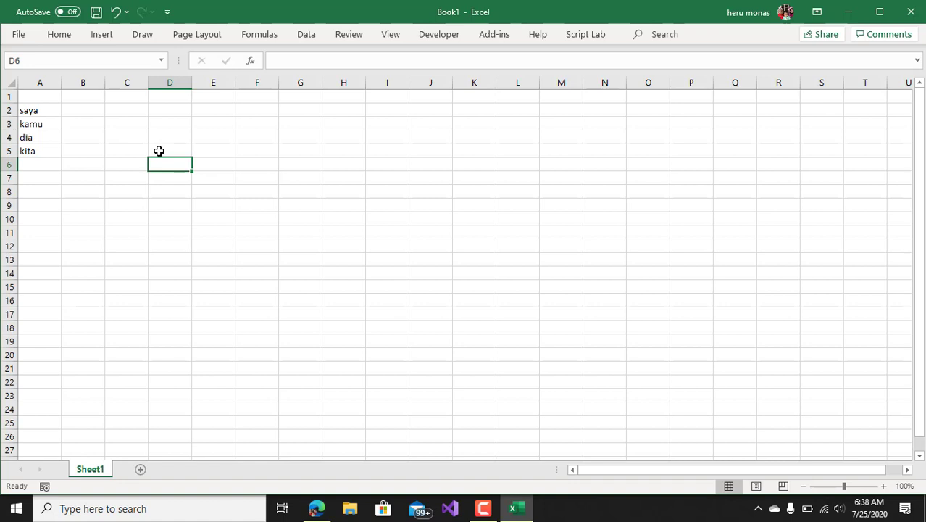
Step: Enter the dynamic array formula =A2:A5 in cell D2 to repeat the word list
left_click(156, 112)
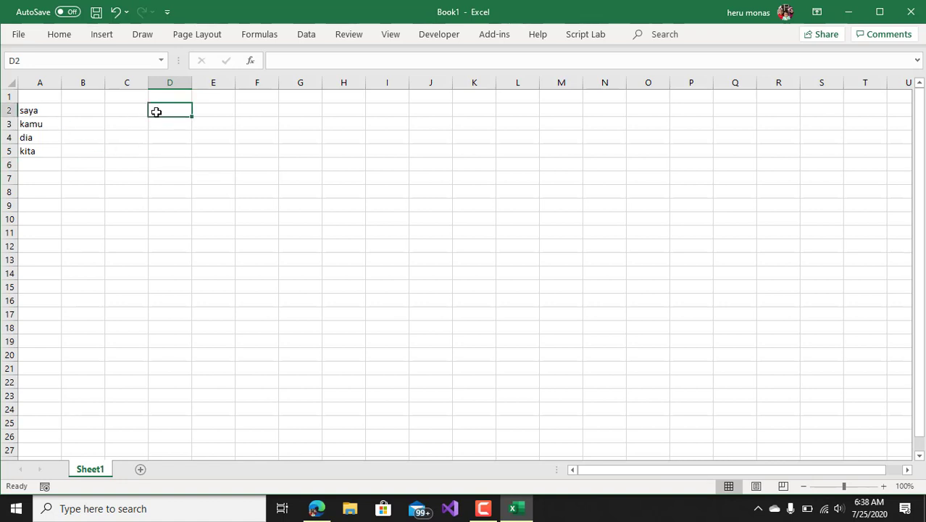
type("=")
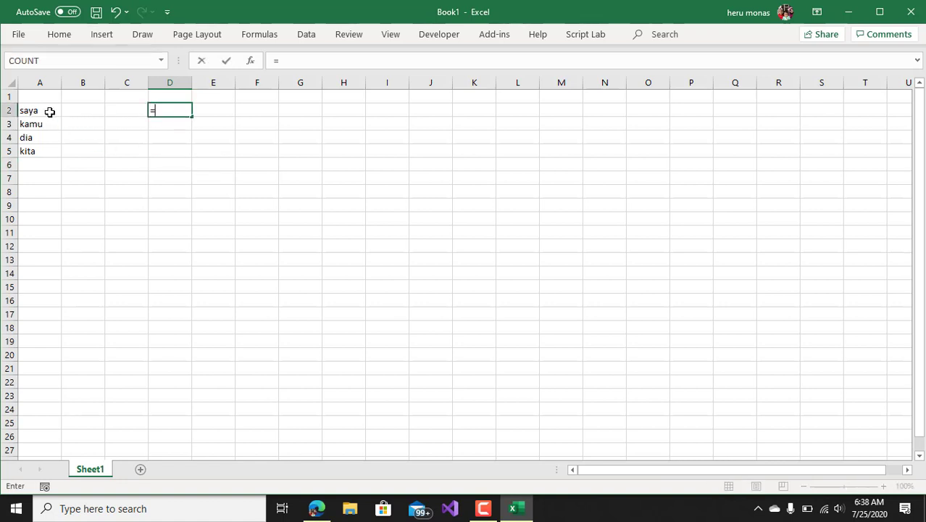
left_click_drag(49, 110, 49, 150)
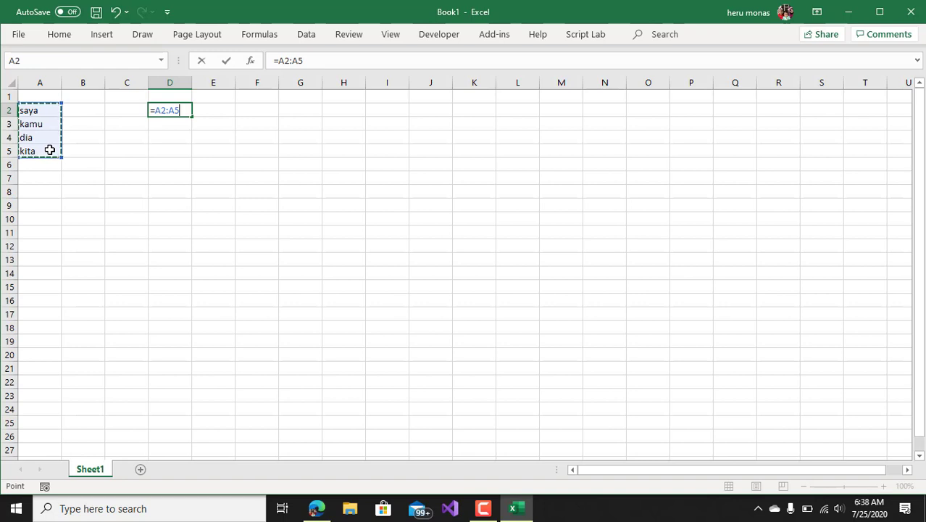
key("Return")
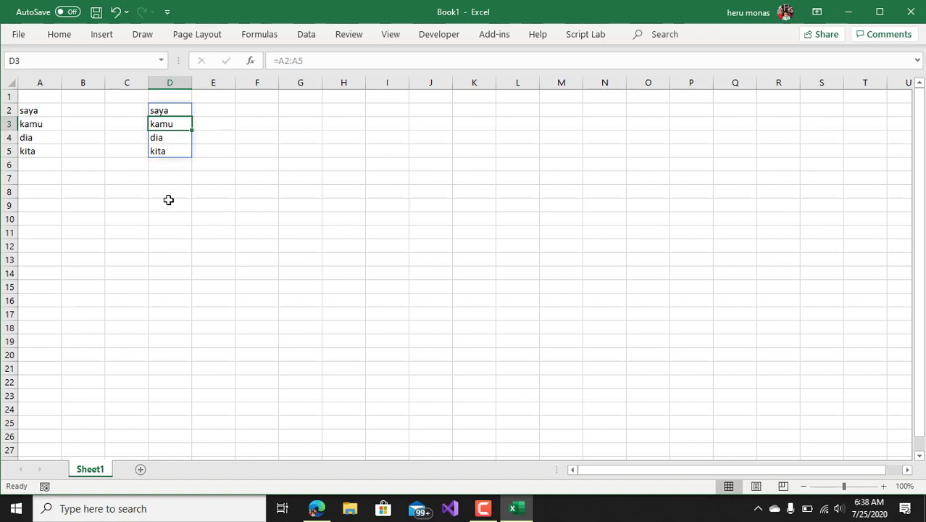
left_click(228, 187)
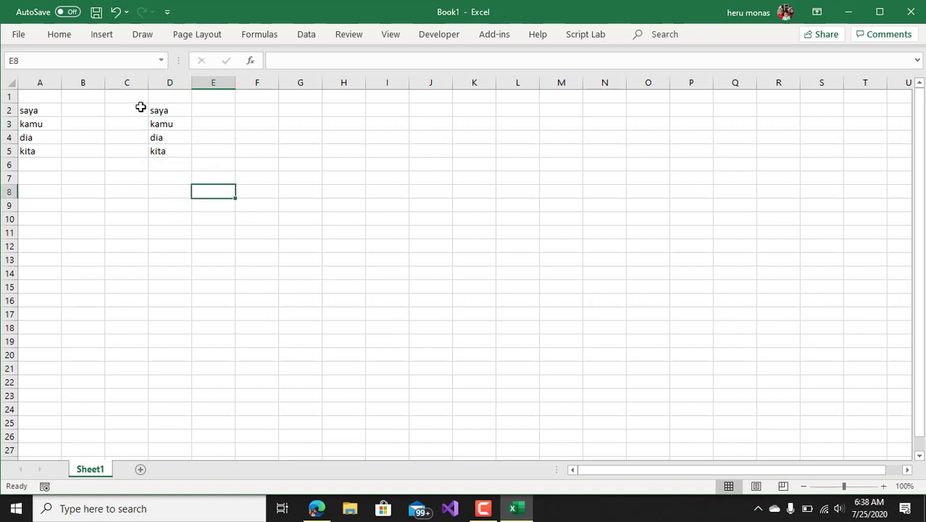
Step: Delete the array formula and its spilled range D2:D5
left_click_drag(158, 110, 181, 153)
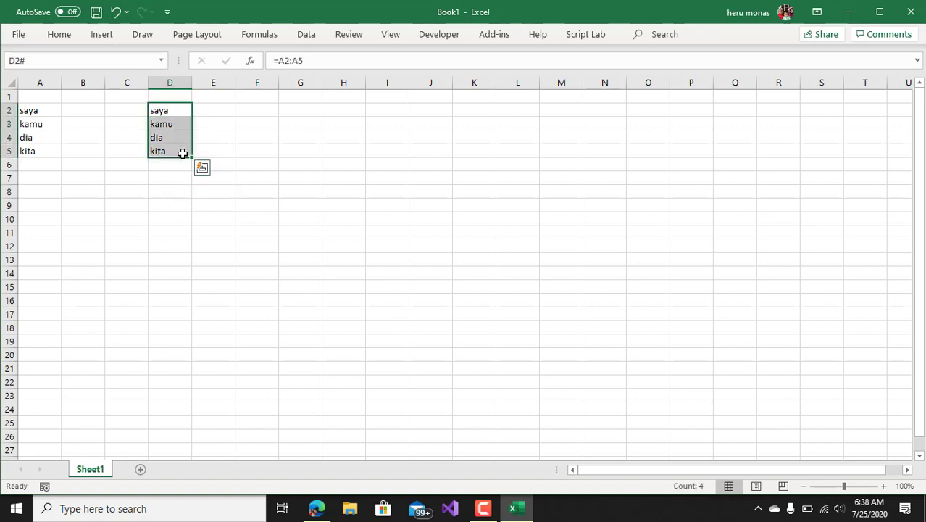
key("Delete")
left_click(206, 176)
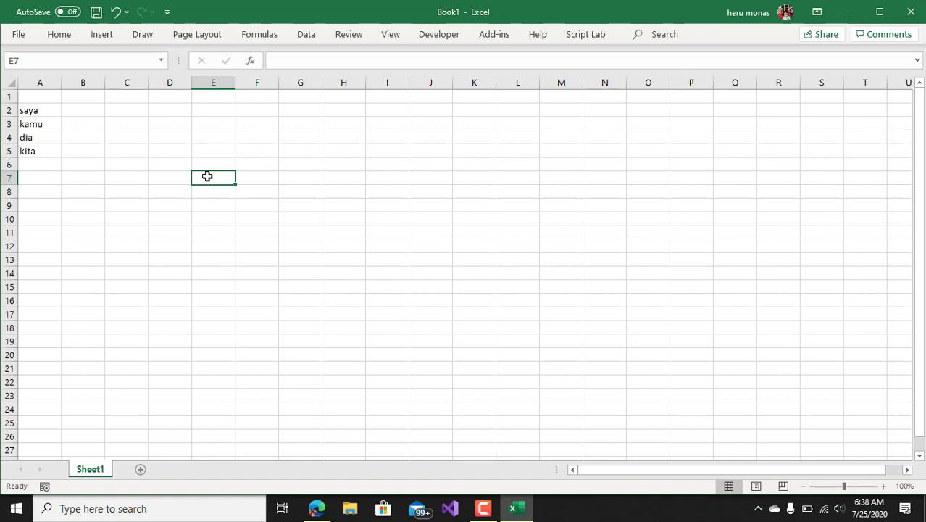
left_click(125, 107)
type("=fi;")
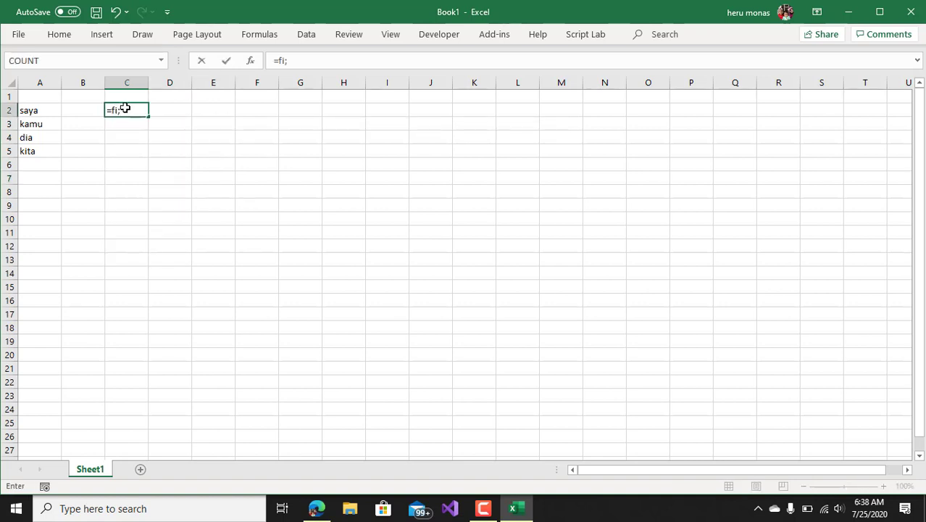
key("BackSpace")
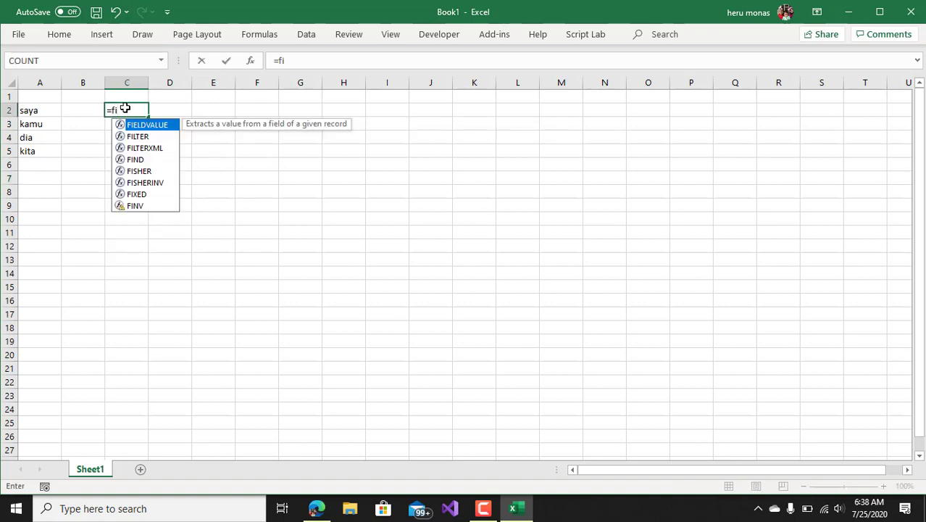
key("Down")
key("Tab")
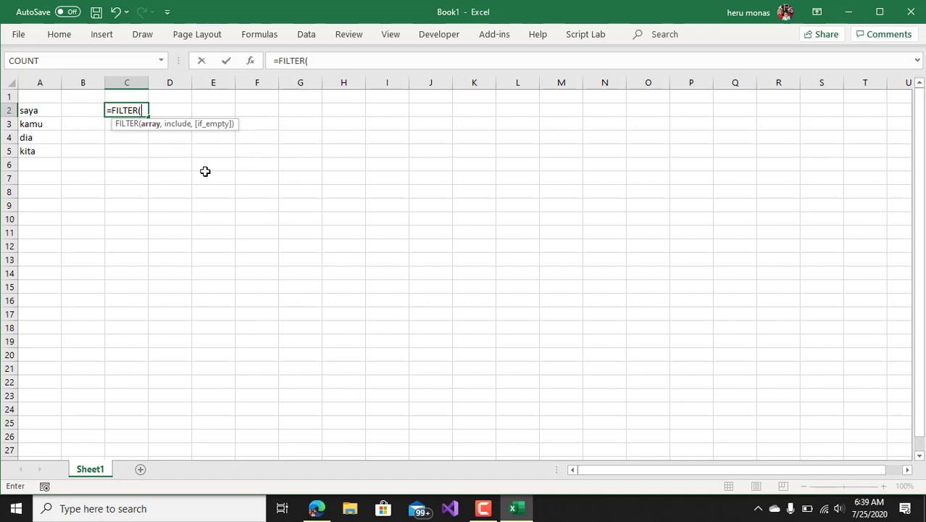
key("BackSpace")
key("BackSpace")
key("BackSpace")
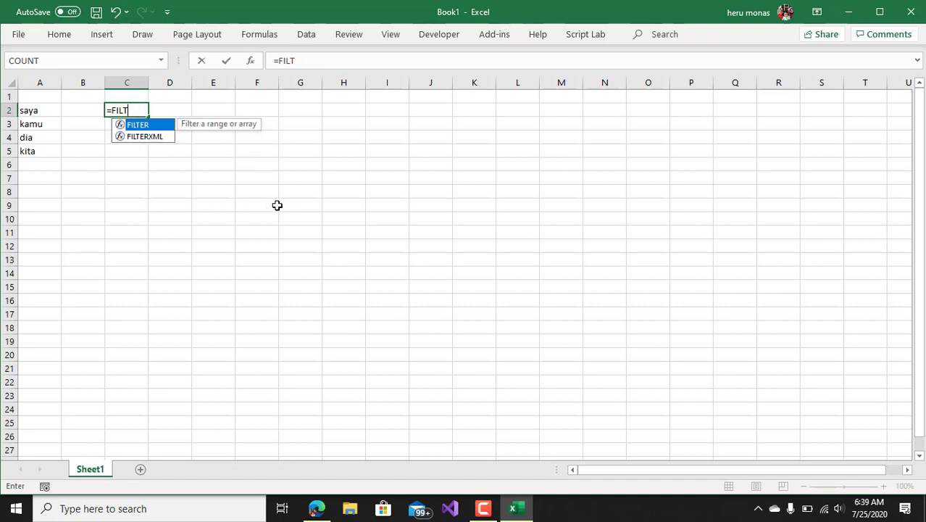
key("BackSpace")
key("BackSpace")
key("BackSpace")
key("BackSpace")
key("BackSpace")
left_click(135, 180)
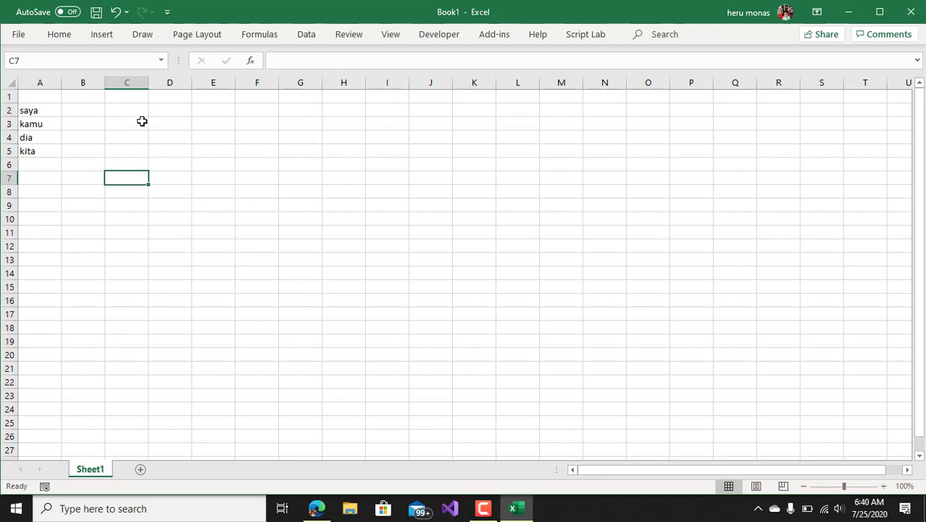
Step: Enter the column headers Nama, kota and nilai in cells C2 to E2
left_click(136, 111)
type("Nama")
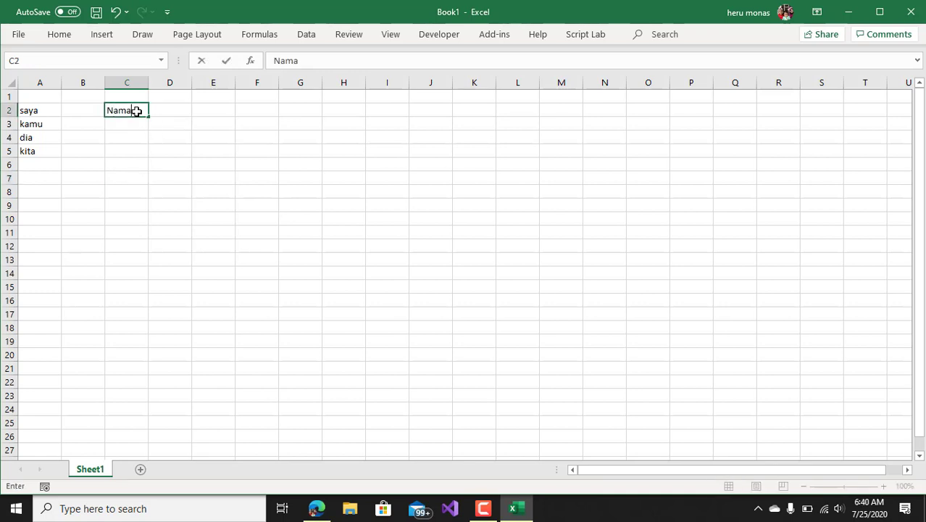
key("Tab")
type("kota")
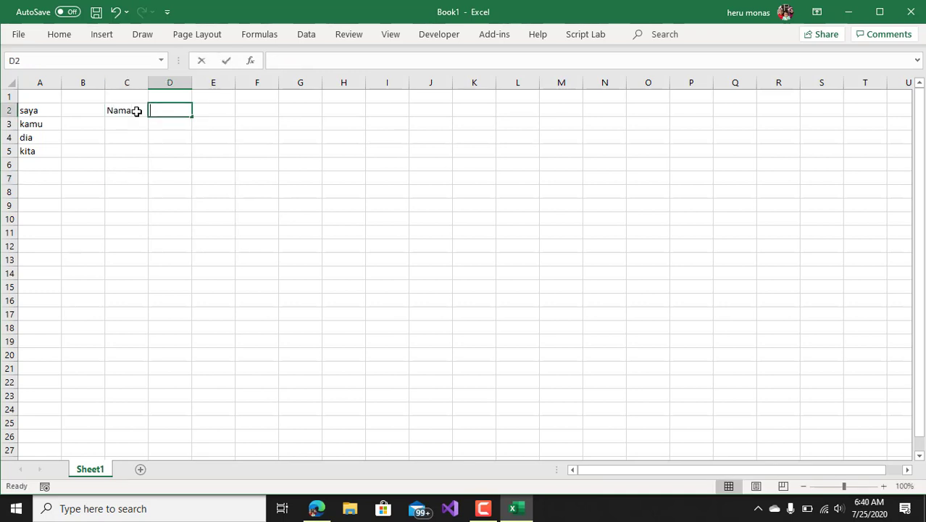
key("ctrl+Return")
key("Tab")
type("nilai")
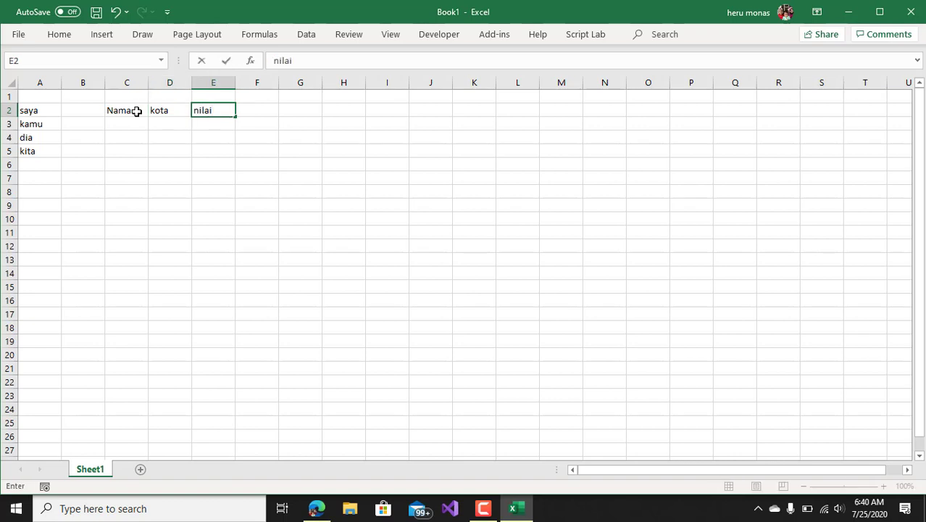
key("Return")
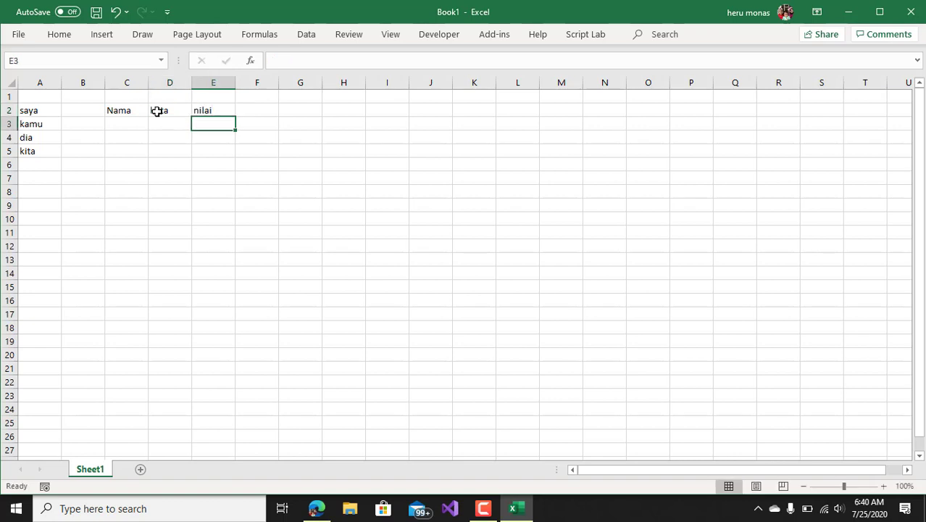
Step: Copy the word list in A2:A5 into the Nama column, starting at cell C3
left_click(137, 123)
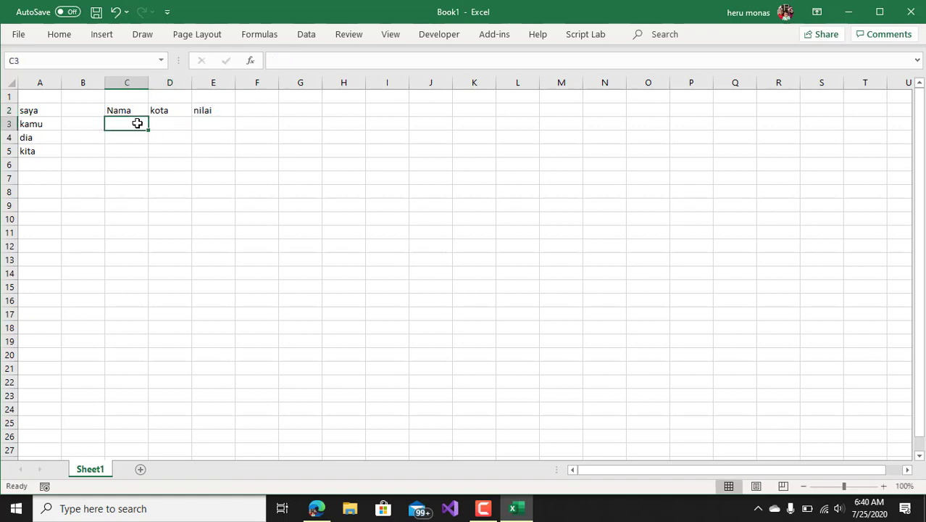
left_click_drag(43, 110, 39, 149)
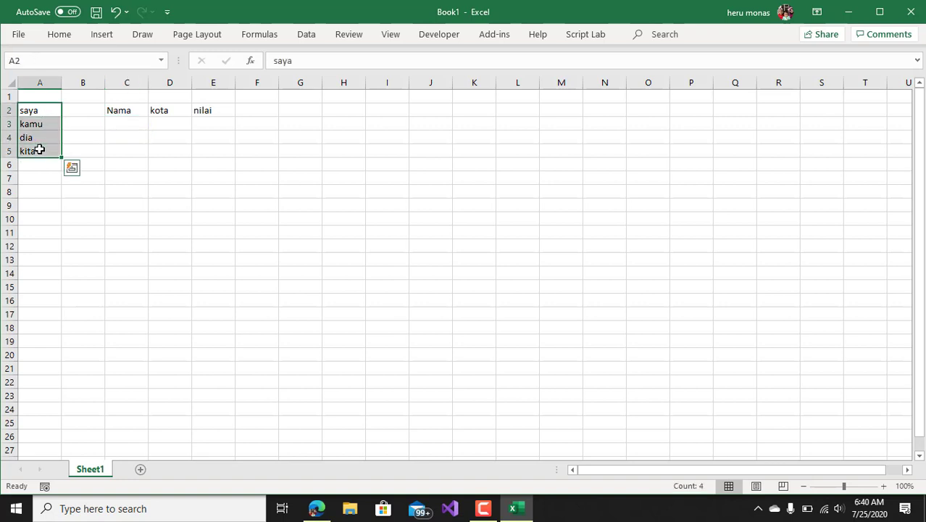
key("ctrl+c")
left_click(140, 124)
key("Return")
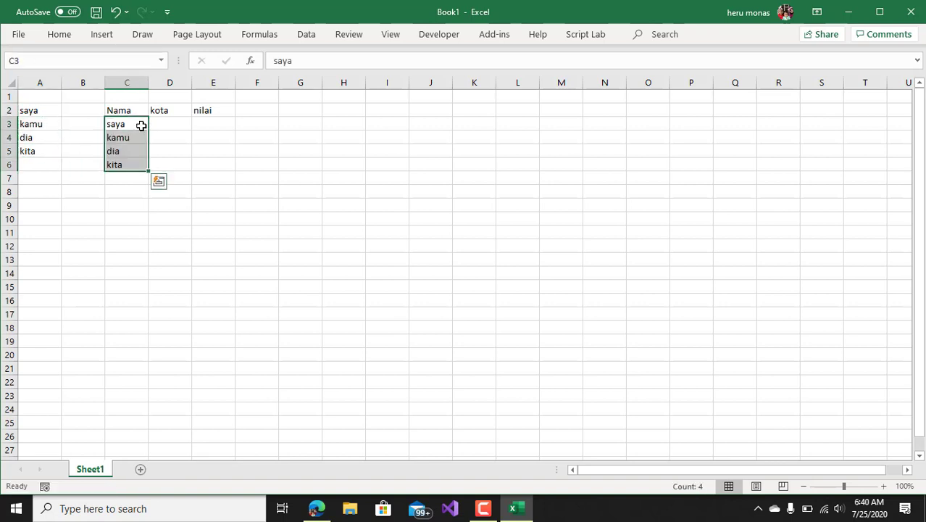
left_click(137, 178)
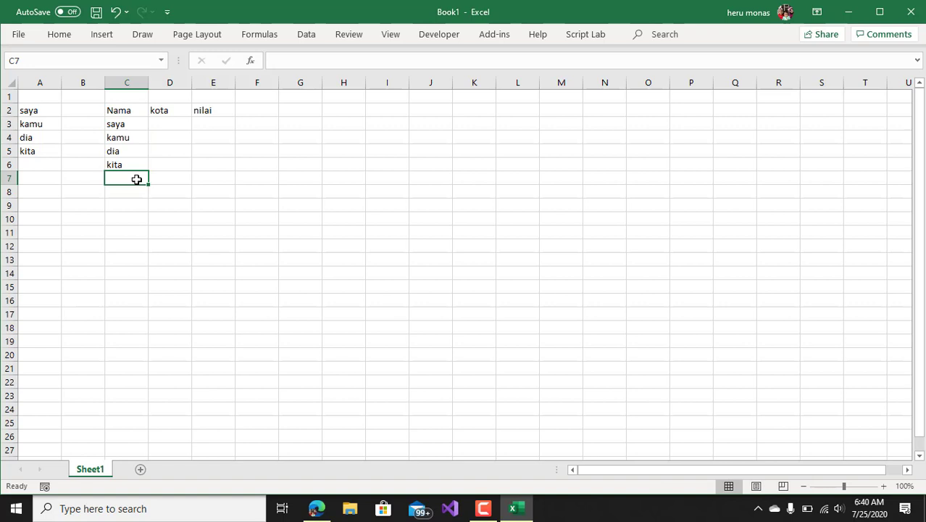
Step: Add the author's first name, the author's last name, excel and belajar to the Nama column in cells C7 to C10
type("heru")
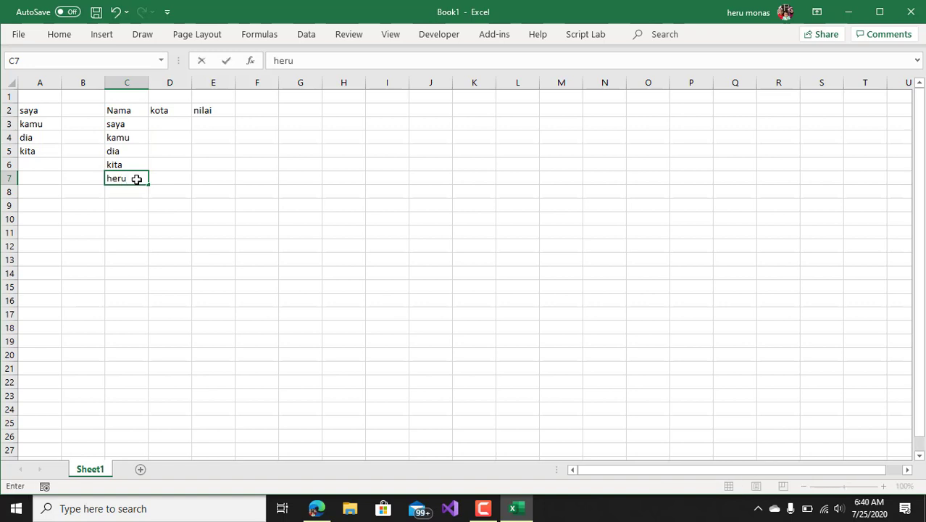
key("Return")
type("monas")
key("Return")
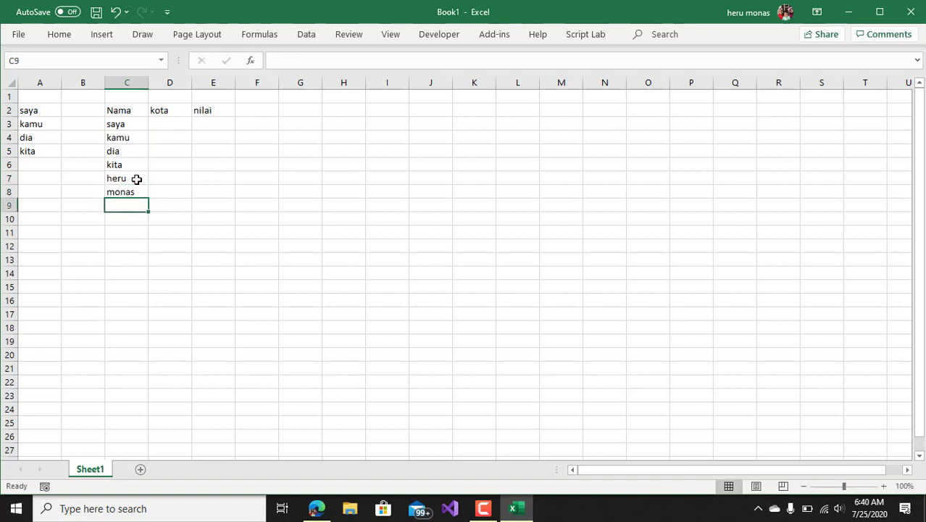
type("excel")
key("Return")
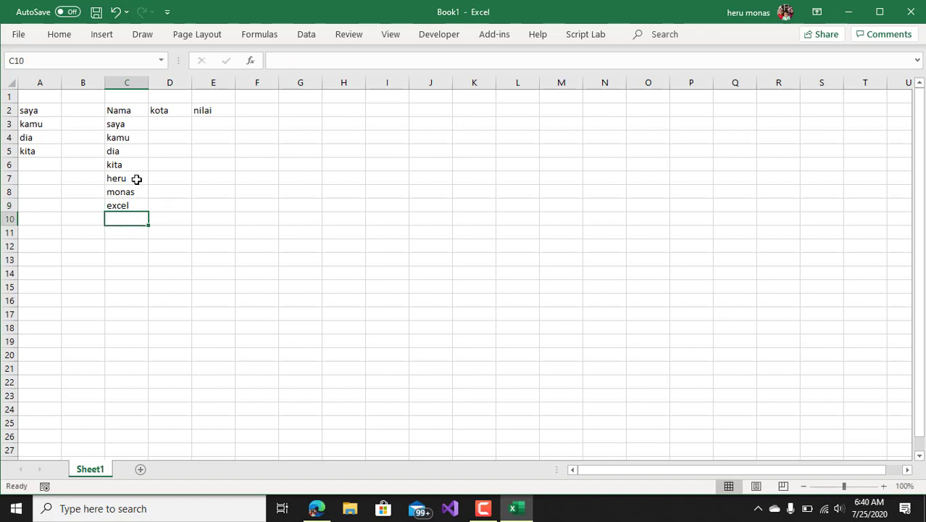
type("belar")
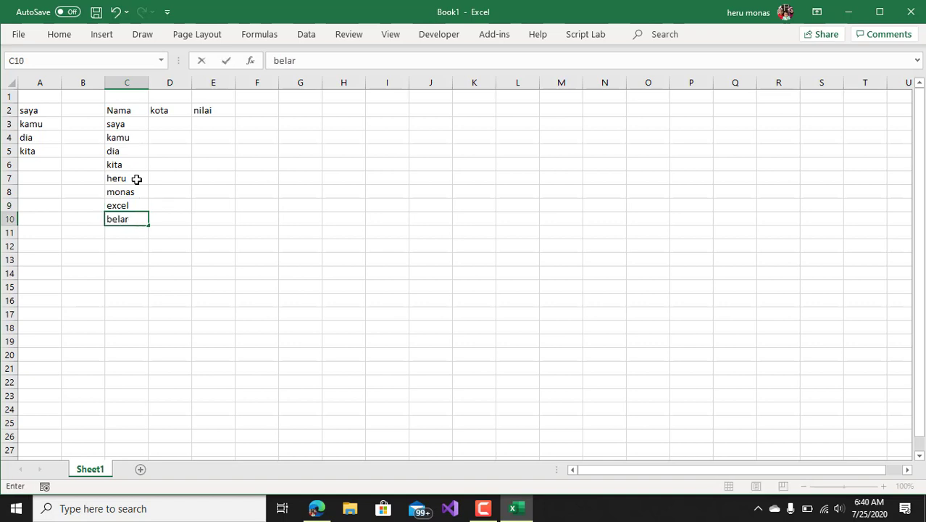
key("BackSpace")
type("jar")
key("Return")
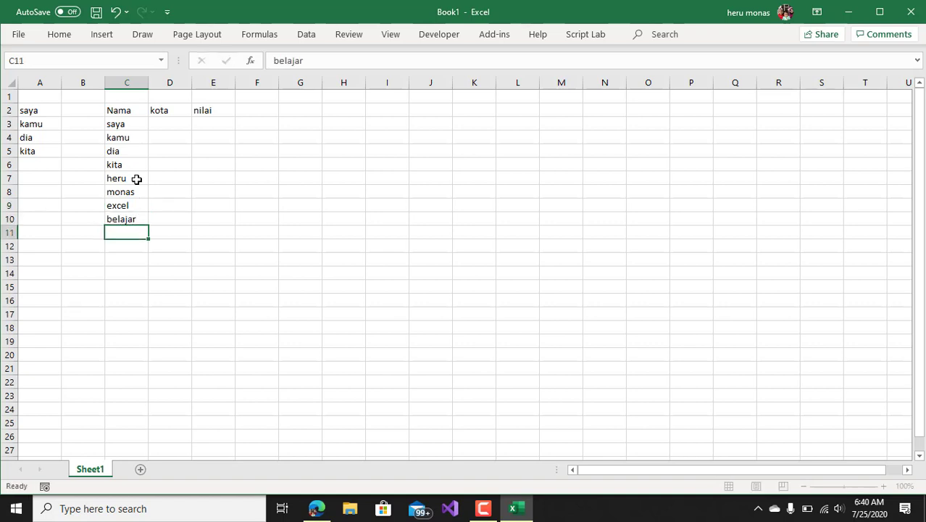
Step: Enter bersama, semoga, bermanfaat and ilmunya in cells C11 to C14 and autofit the width of column C
type("bersama")
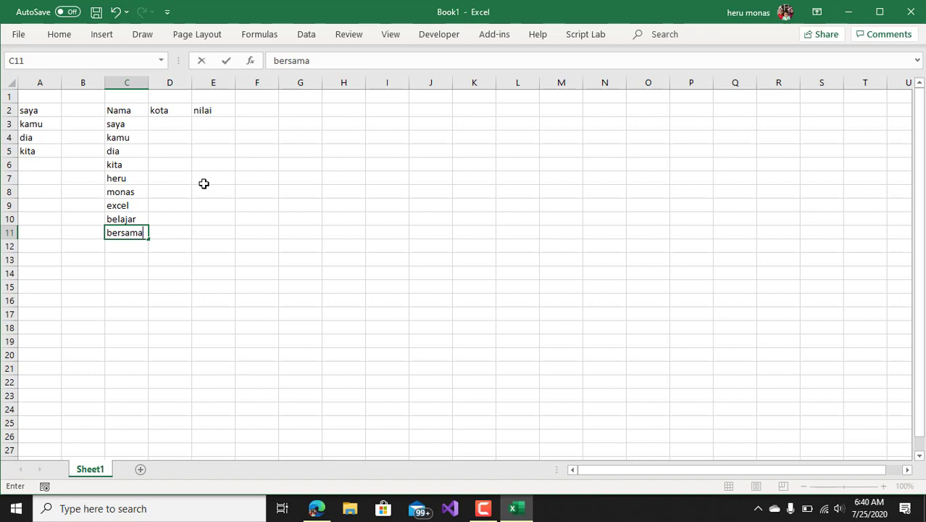
left_click(131, 243)
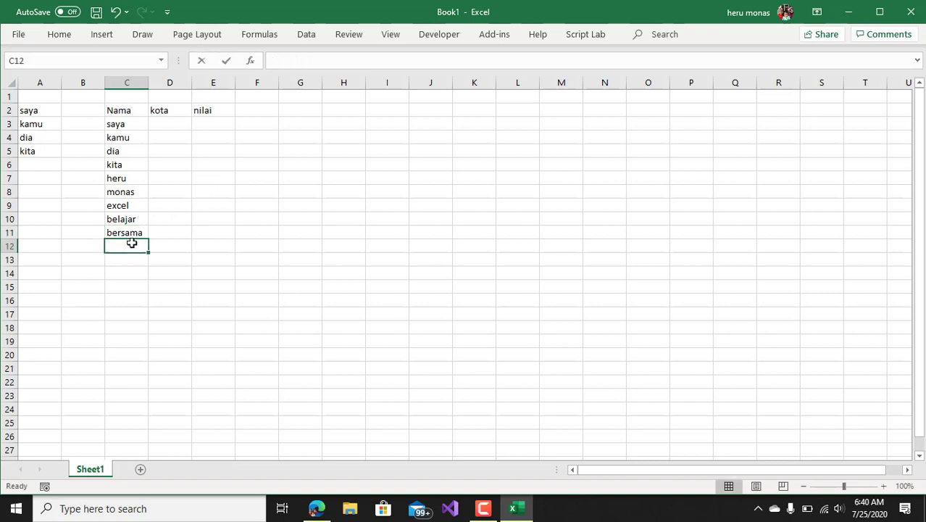
type("semoga")
key("Return")
type("be")
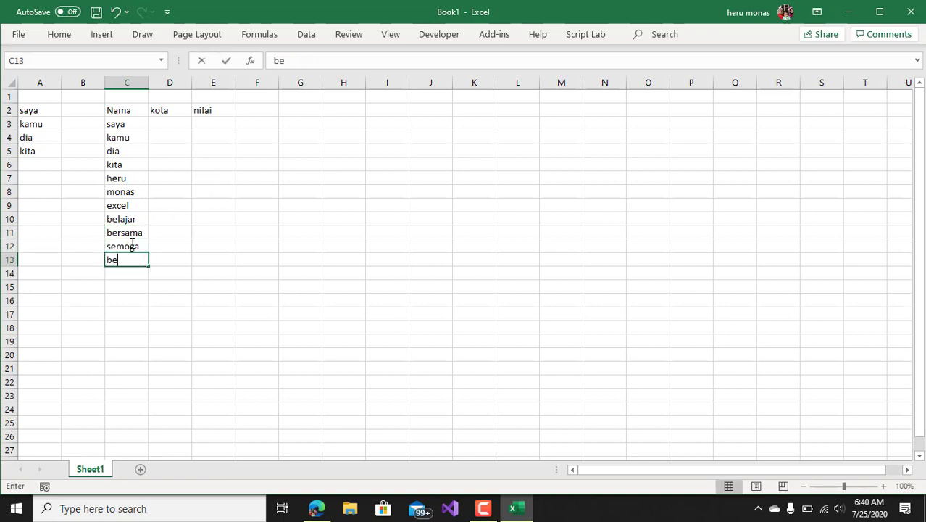
type("rma")
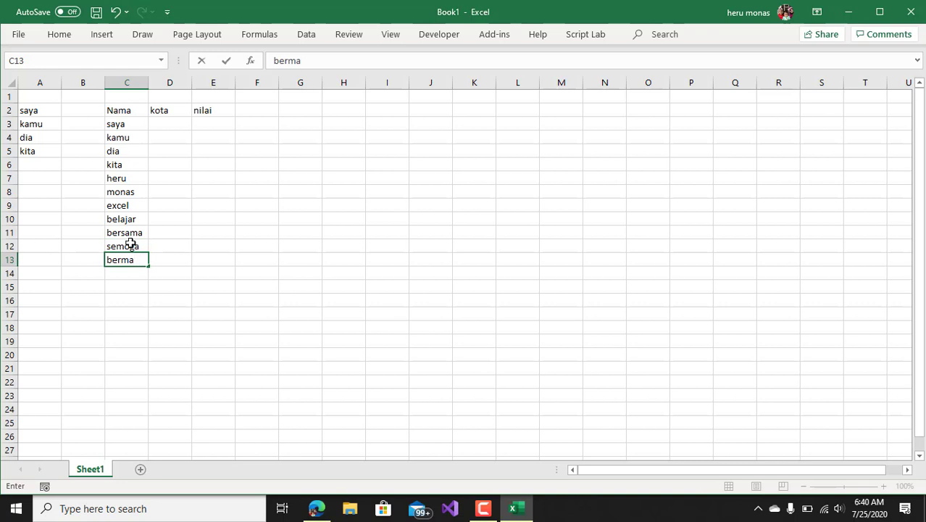
type("nfaat")
key("Return")
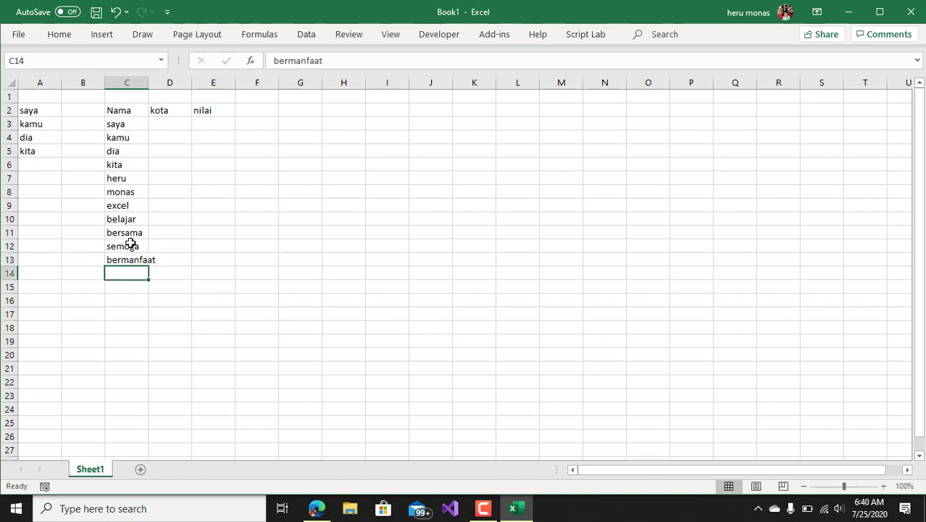
type("ilmunya")
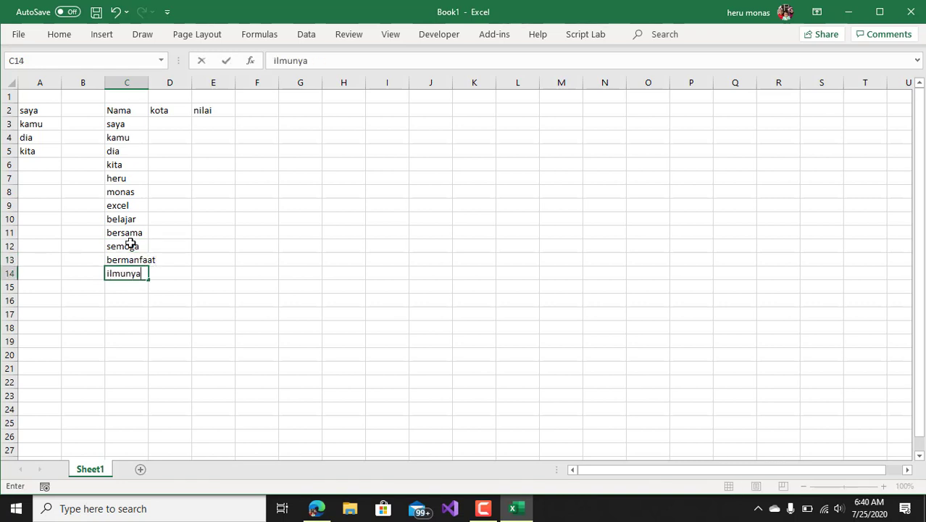
left_click(197, 244)
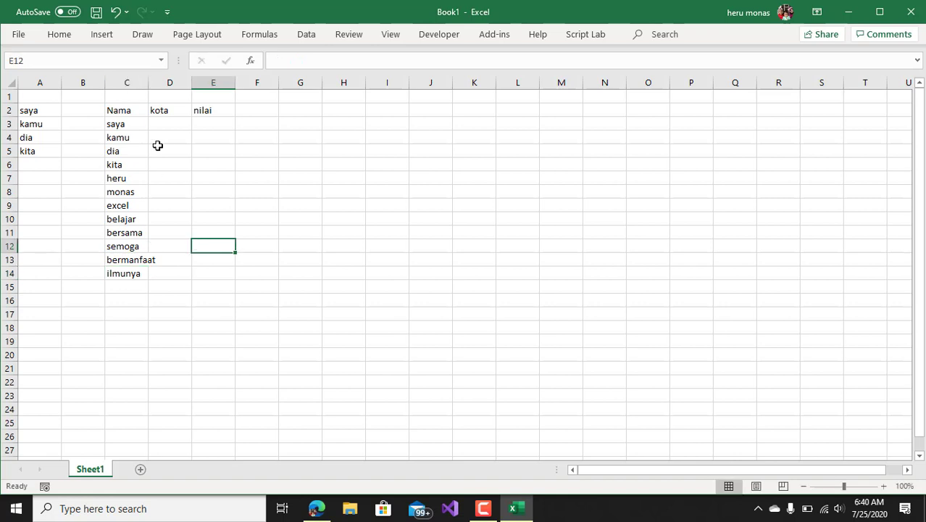
double_click(150, 86)
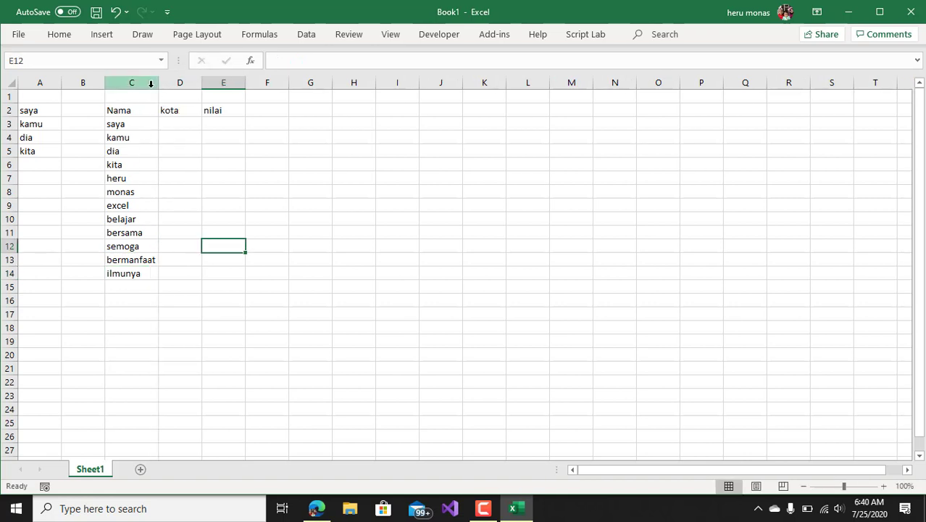
Step: Rename the column header in cell D2 to propinsi
left_click(186, 124)
left_click(186, 112)
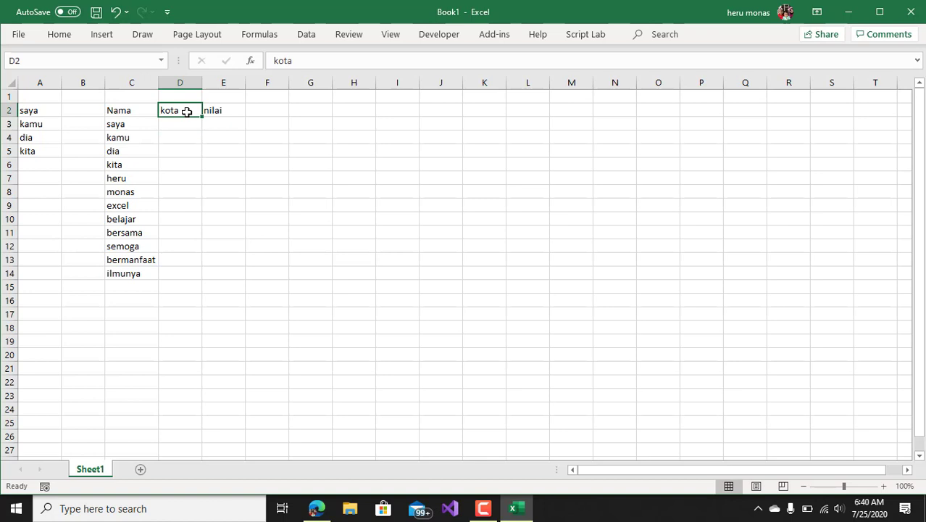
type("propin")
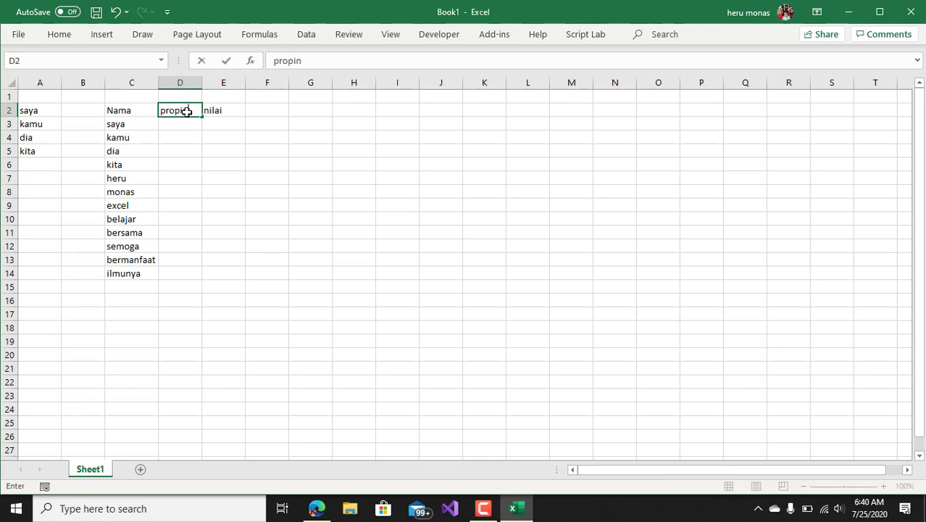
type("si")
left_click(209, 134)
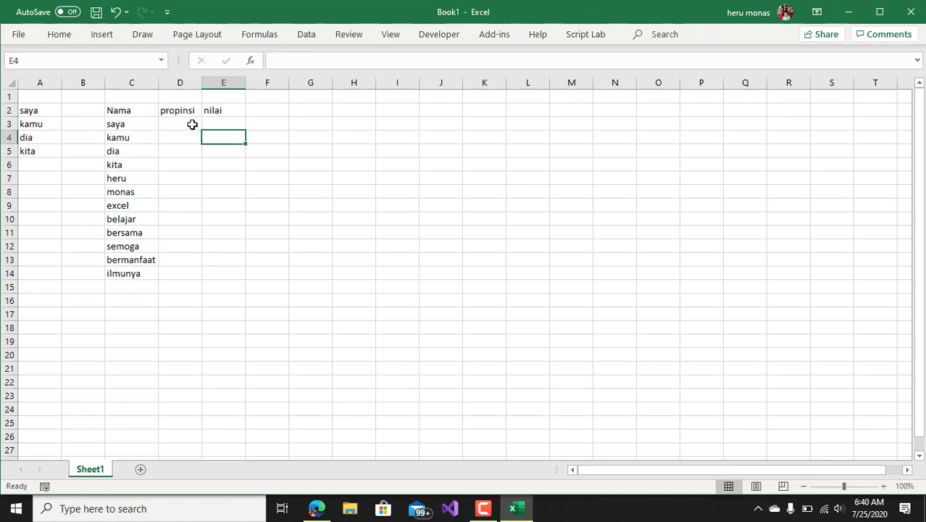
Step: Fill cells D3 to D5 of the propinsi column with Bali
left_click_drag(192, 124, 189, 153)
type("Bali")
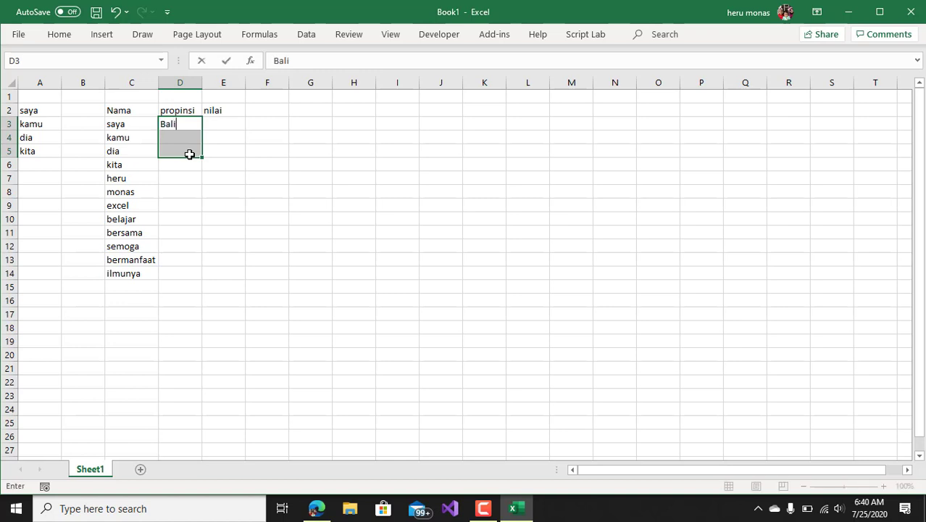
key("ctrl+Return")
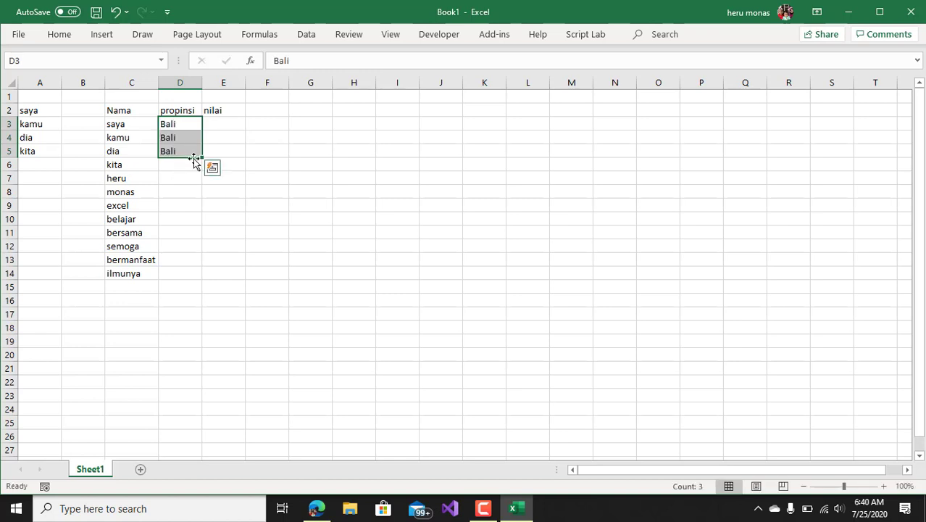
Step: Enter Jatim in cell D6 and fill it down to D9
left_click(193, 164)
type("Jatim")
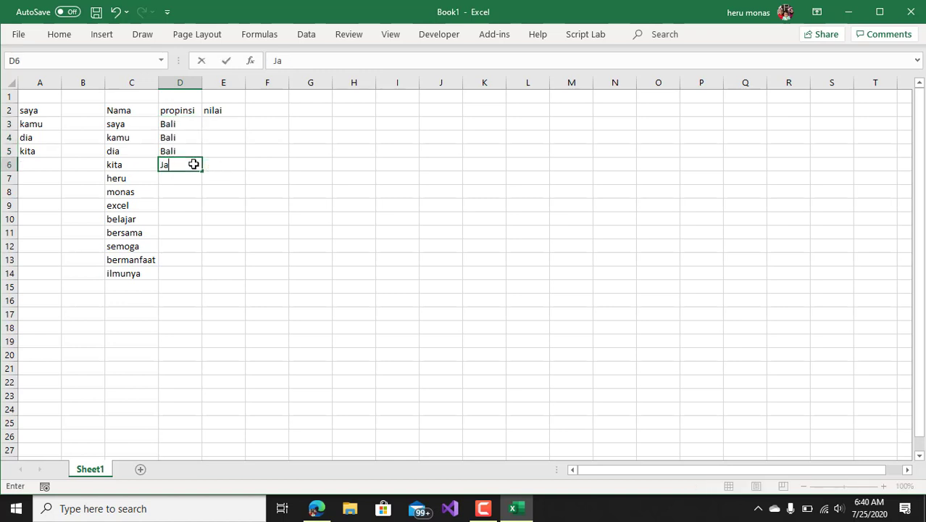
key("ctrl+Return")
key("shift+Down")
key("shift+Down")
key("shift+Down")
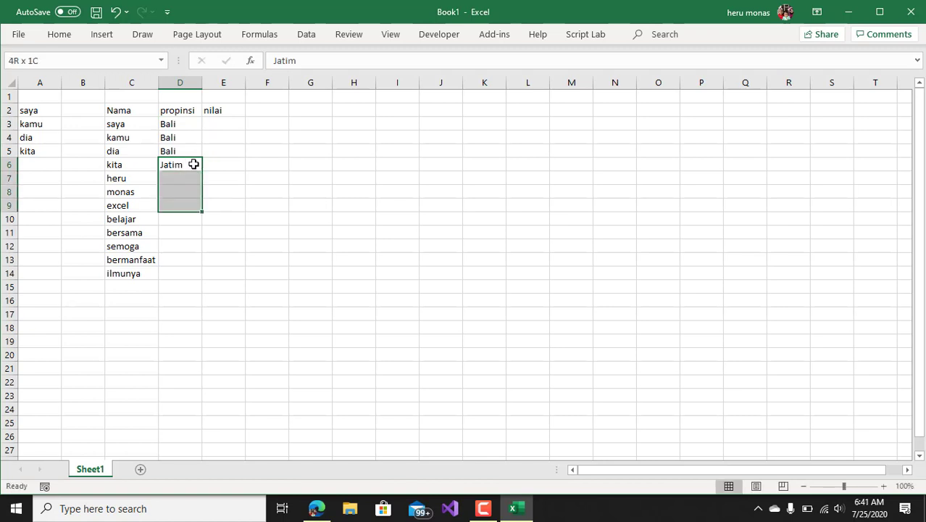
key("ctrl+d")
Step: Enter Jateng in cell D10 and fill it down to D14
key("Down")
key("Down")
key("Down")
key("Down")
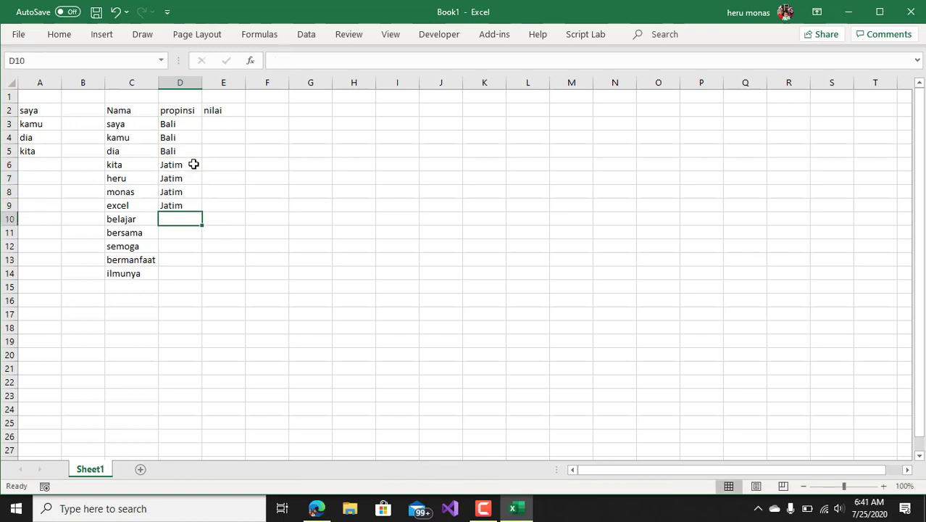
type("Jateng")
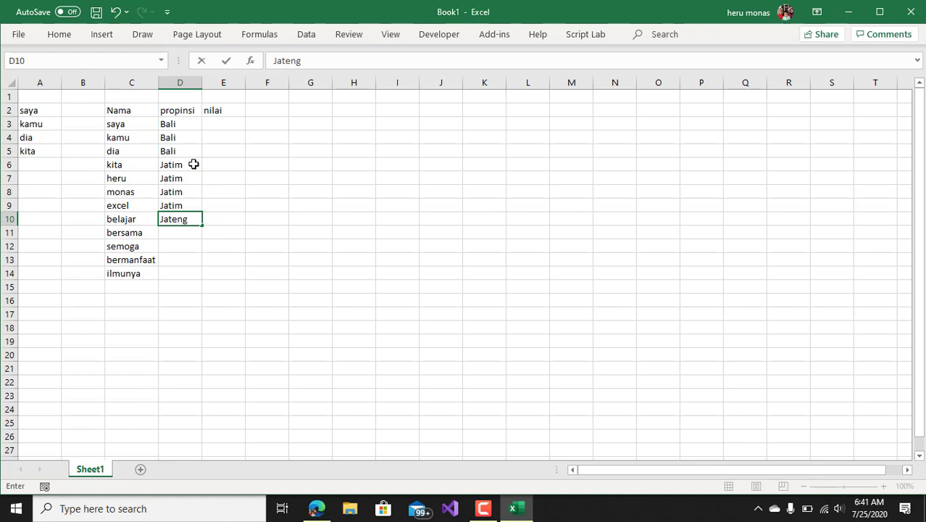
key("ctrl+Return")
key("shift+Down")
key("shift+Down")
key("shift+Down")
key("shift+Down")
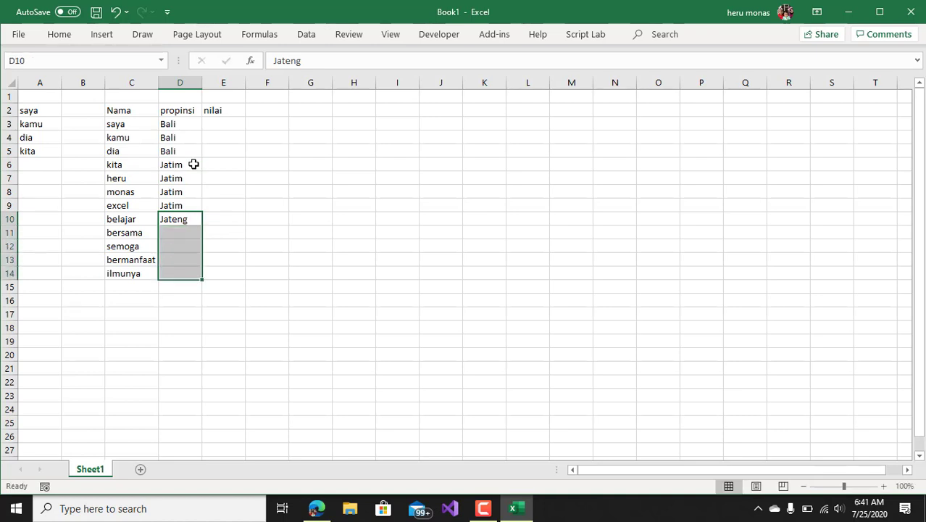
key("ctrl+d")
left_click(333, 202)
Step: Enter the formula =RANDBETWEEN(5,10) in cell E3 of the nilai column
left_click(229, 114)
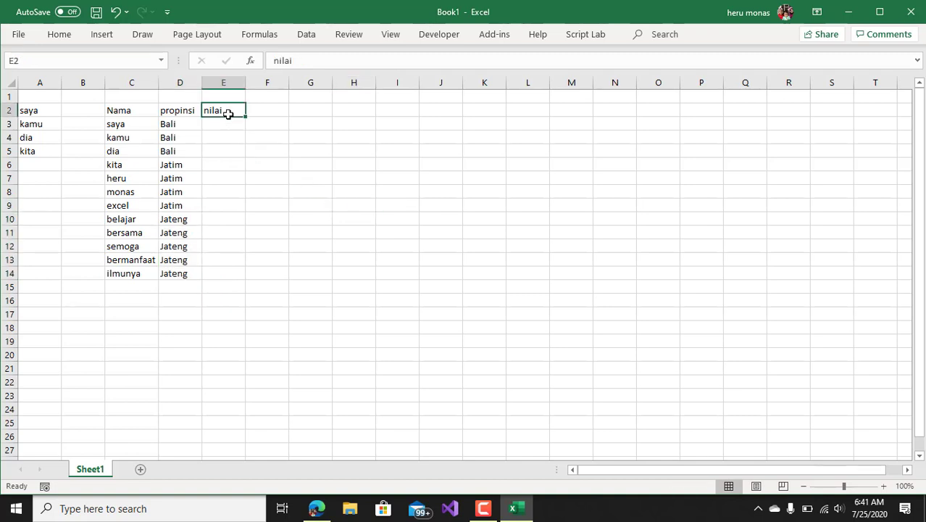
left_click(228, 125)
type("=ra")
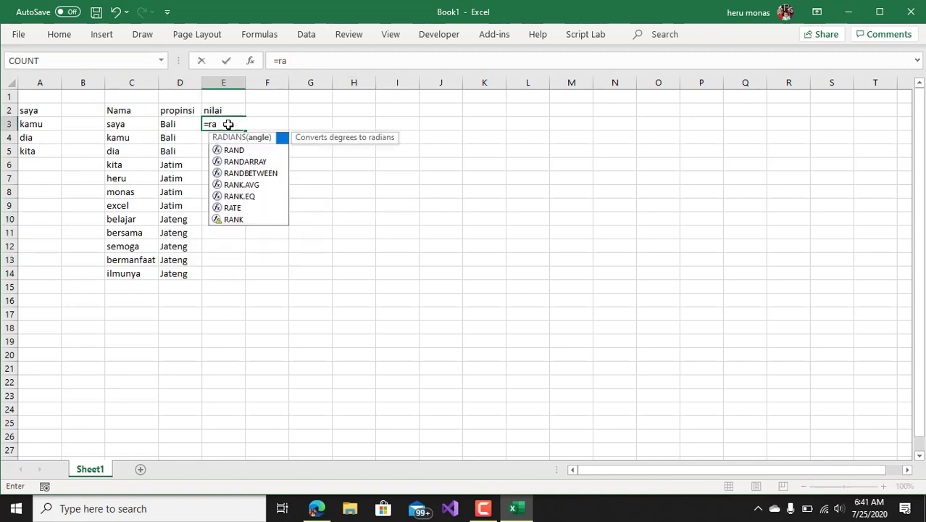
key("Tab")
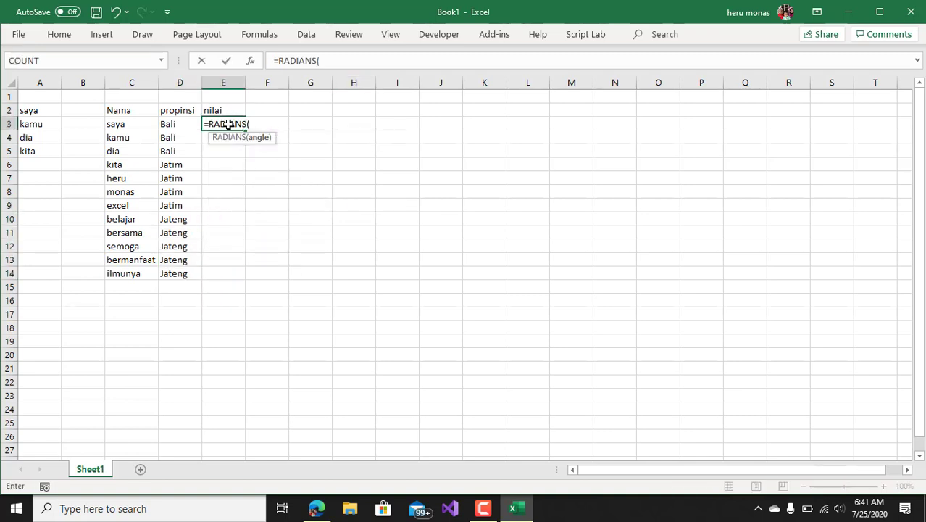
key("BackSpace")
key("BackSpace")
key("BackSpace")
key("BackSpace")
key("BackSpace")
key("BackSpace")
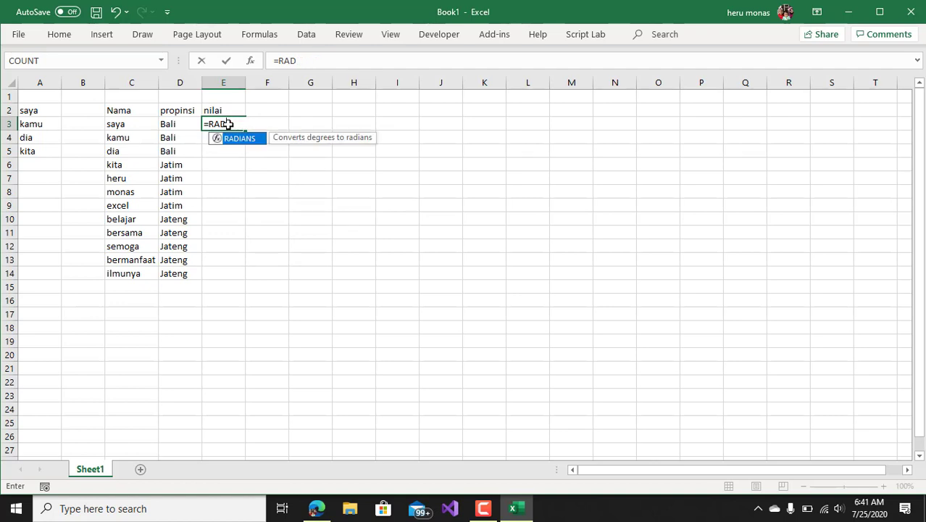
key("Down")
key("Down")
key("Down")
key("Tab")
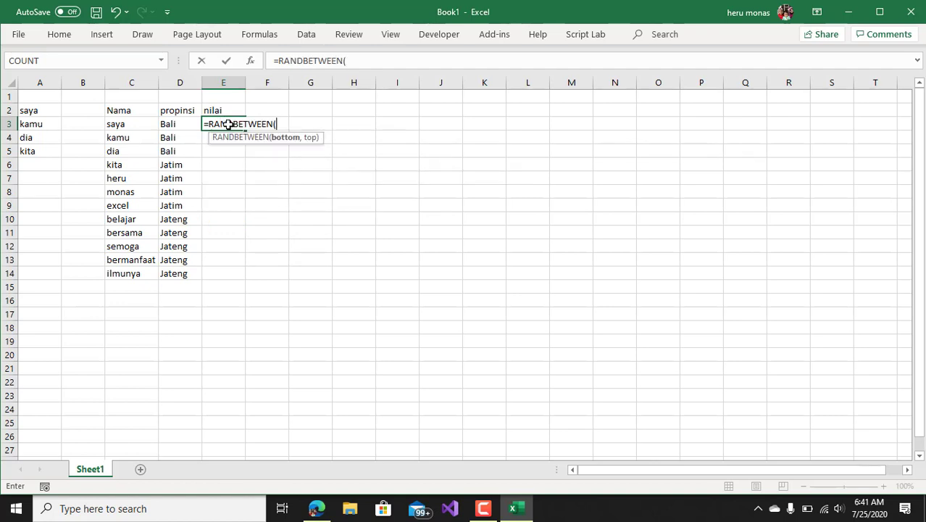
type("5,10)")
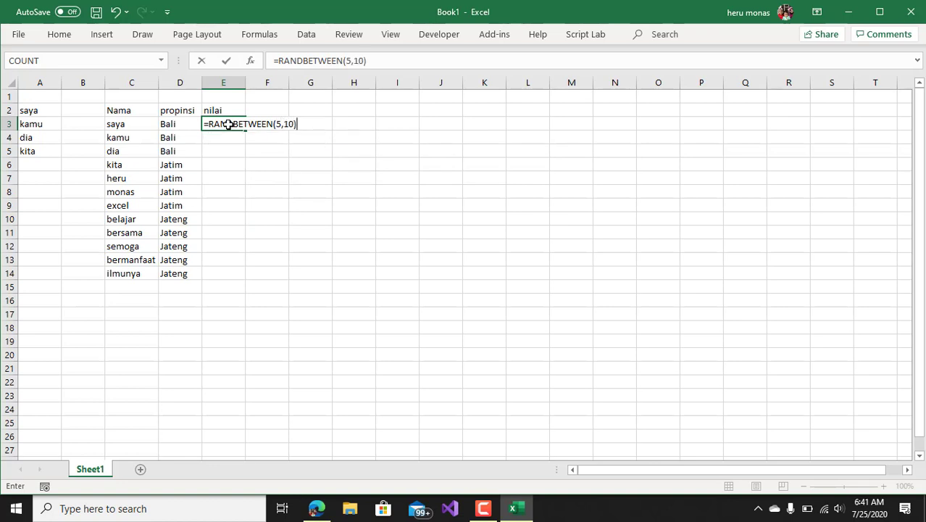
key("Return")
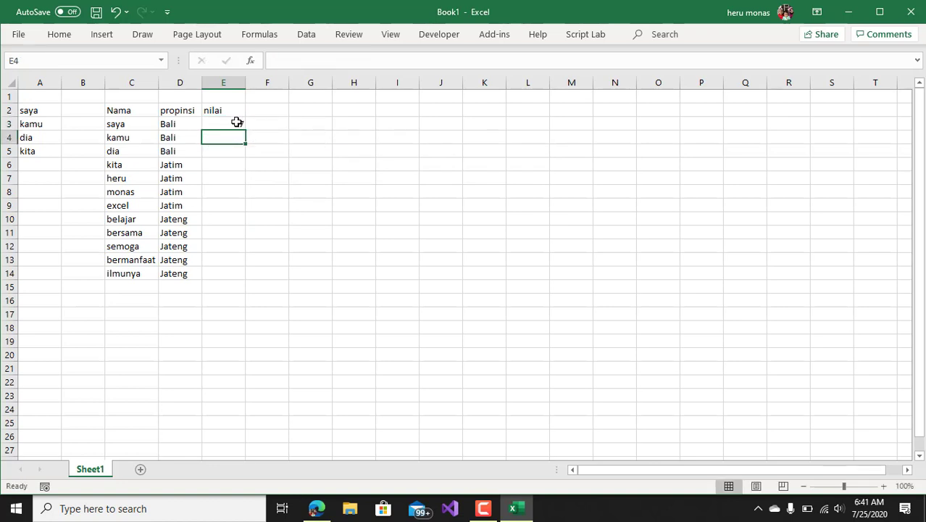
Step: Fill the RANDBETWEEN formula down to E14 and replace the formulas in E3:E14 with their values
left_click(237, 121)
double_click(247, 127)
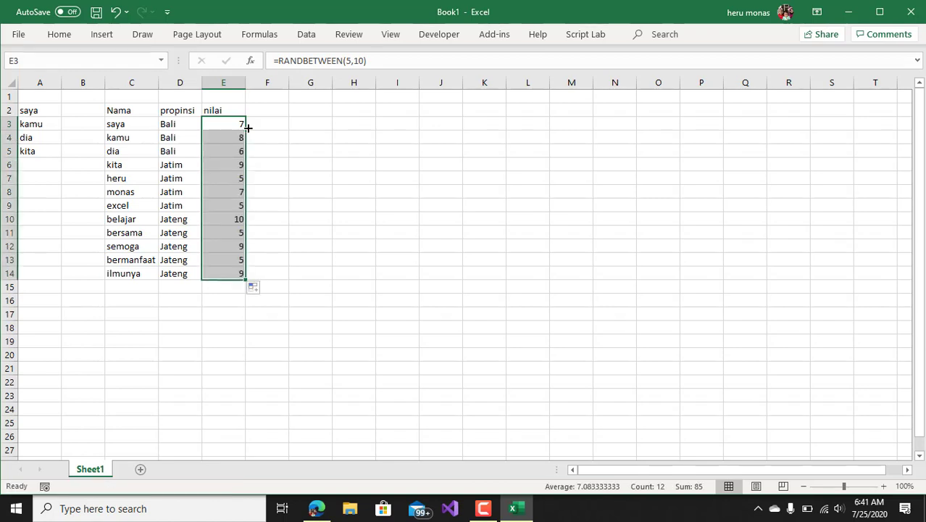
key("ctrl+c")
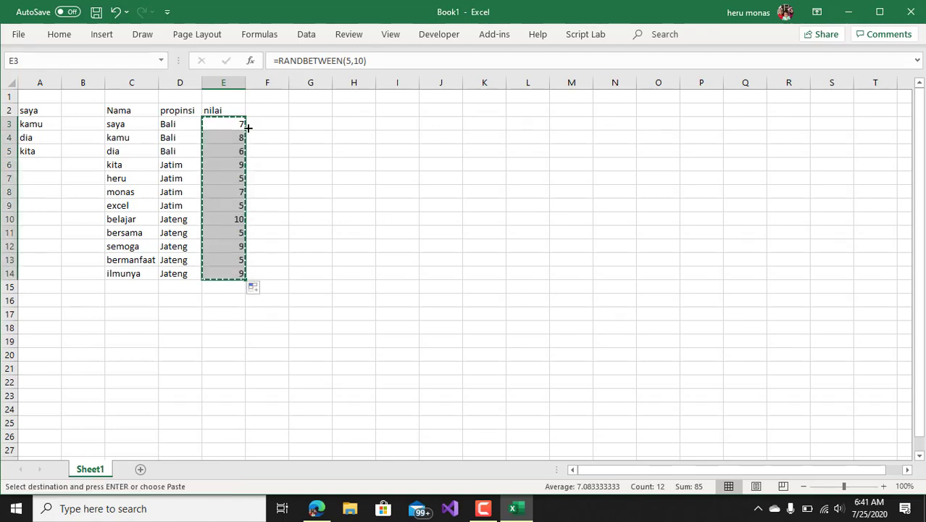
right_click(227, 166)
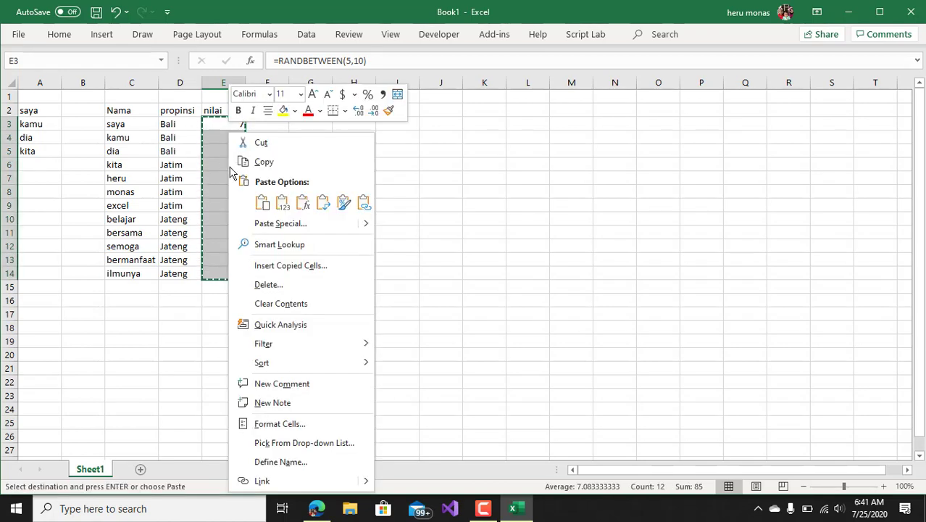
left_click(281, 205)
left_click(308, 190)
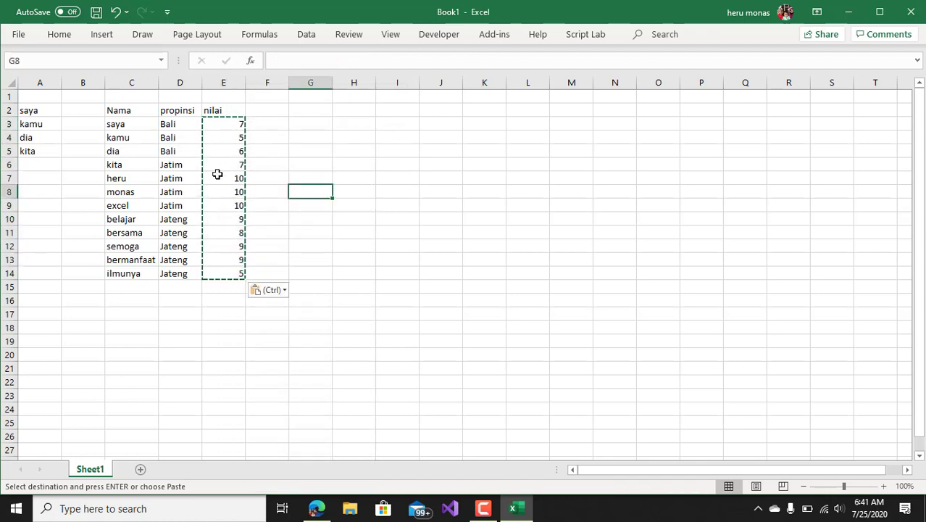
Step: Copy the table in C2:E14 and paste a duplicate starting at cell A26
left_click_drag(124, 114, 217, 274)
key("ctrl+c")
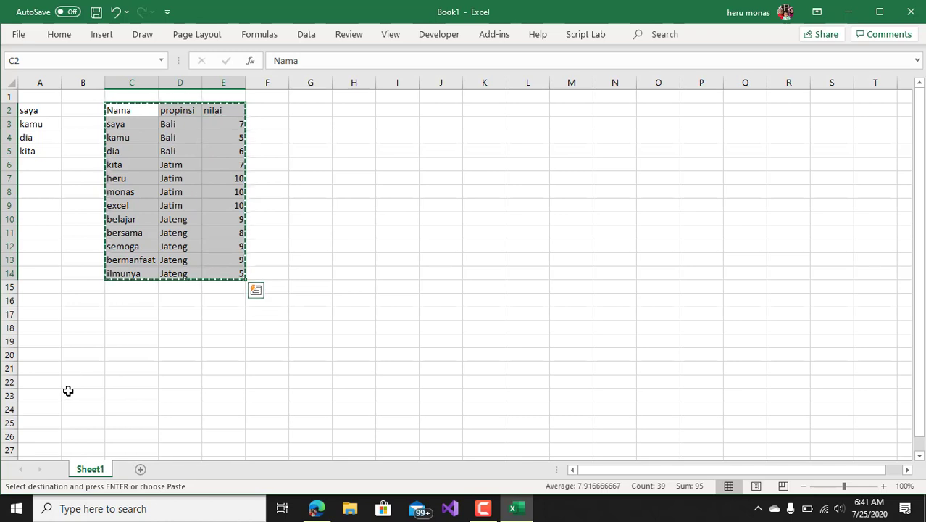
left_click(32, 436)
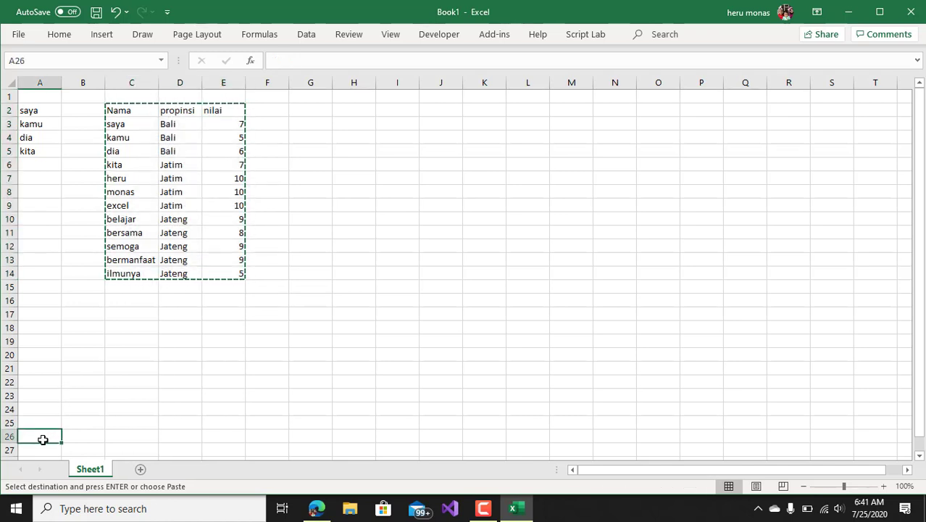
right_click(43, 440)
left_click(97, 152)
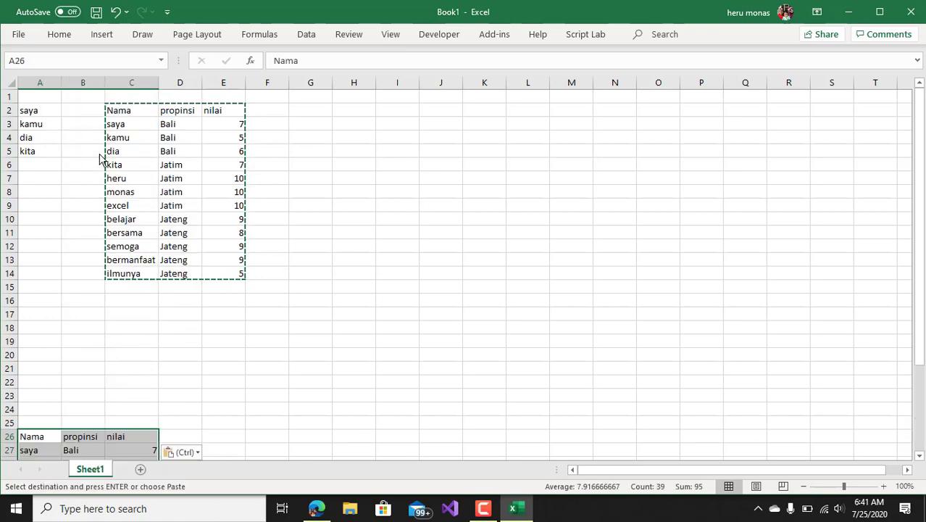
Step: Clear the contents of cells A2:A6
left_click(346, 289)
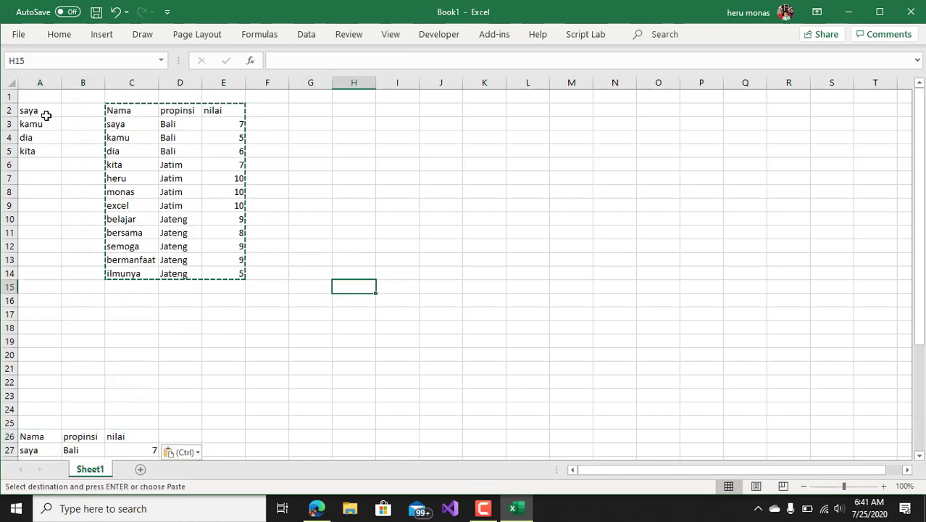
left_click_drag(45, 115, 35, 161)
key("Delete")
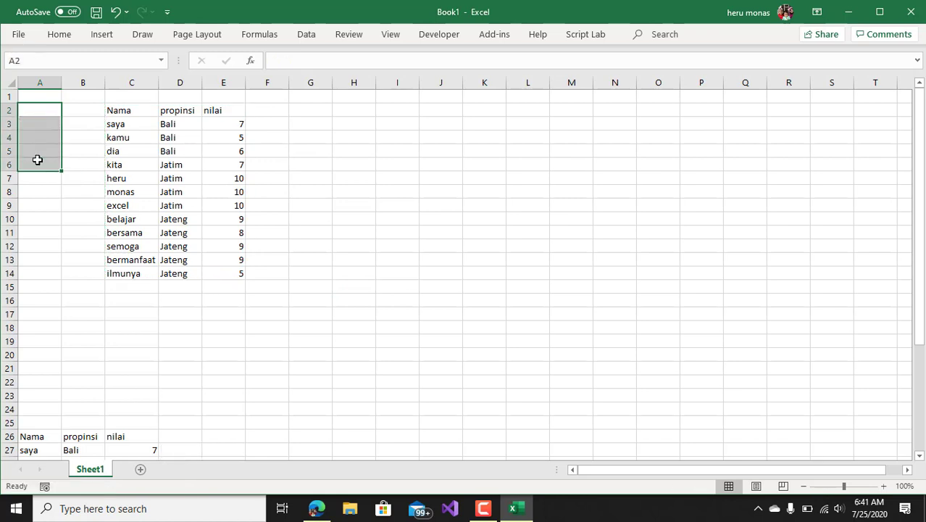
left_click(434, 153)
left_click(450, 134)
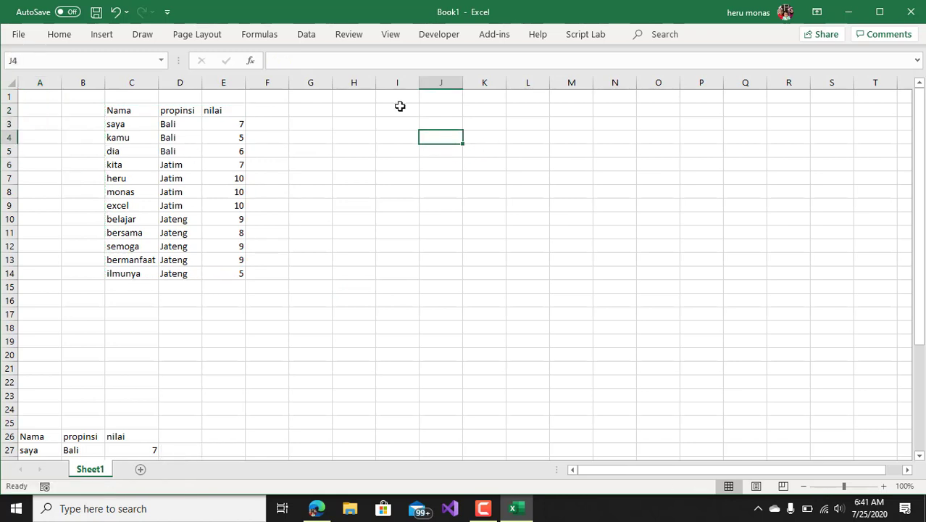
left_click(400, 107)
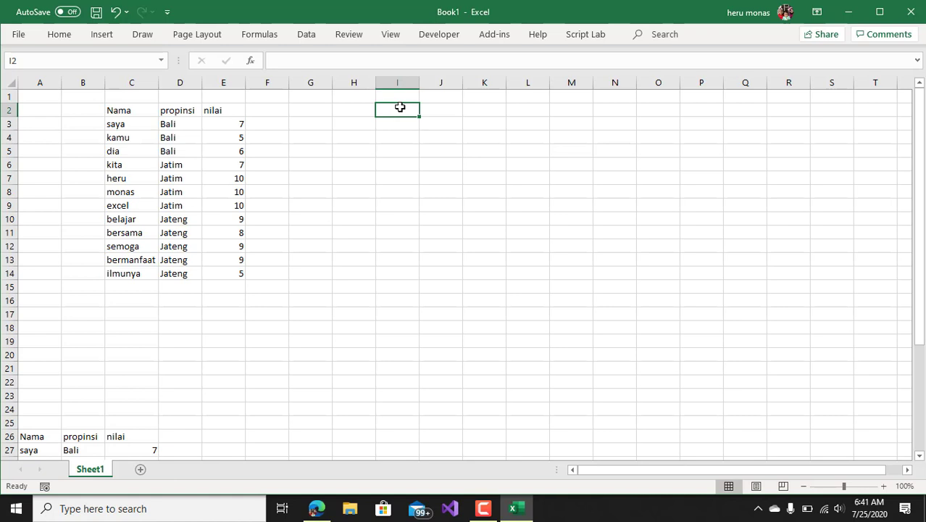
key("Return")
left_click(400, 107)
type("=filter")
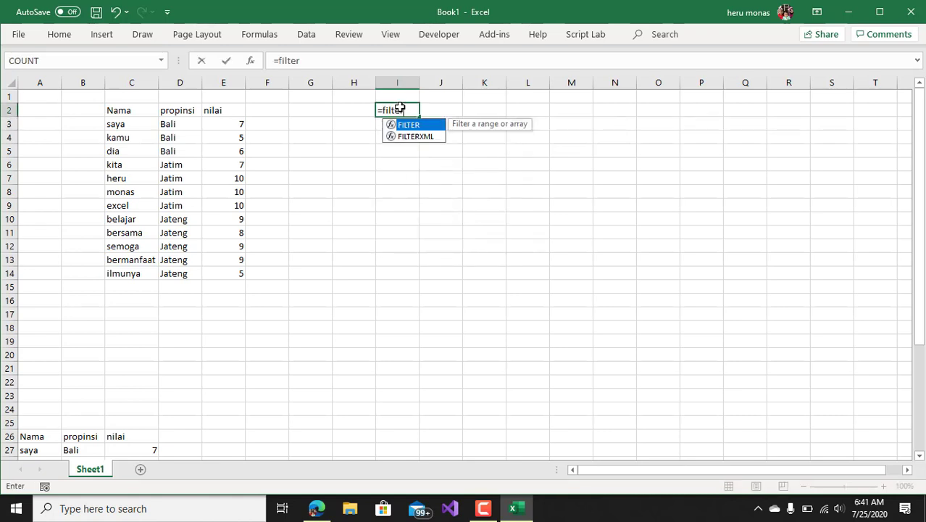
key("Tab")
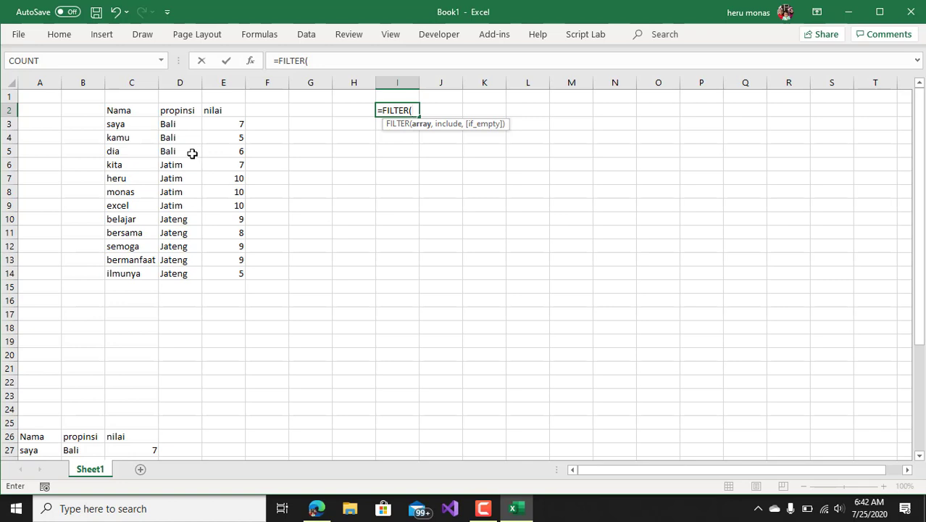
left_click_drag(119, 112, 209, 272)
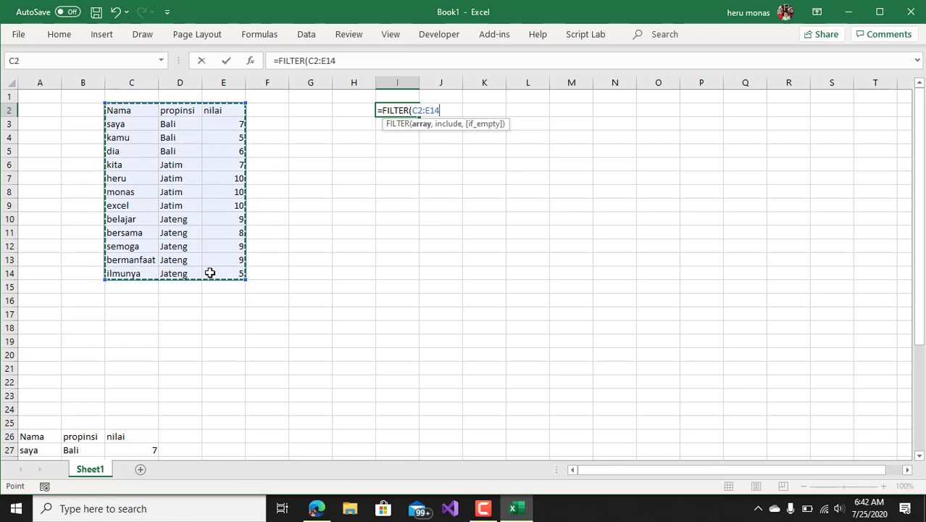
key("BackSpace")
key("BackSpace")
key("BackSpace")
key("BackSpace")
key("BackSpace")
key("BackSpace")
key("BackSpace")
key("BackSpace")
key("BackSpace")
key("BackSpace")
key("BackSpace")
key("BackSpace")
key("BackSpace")
key("BackSpace")
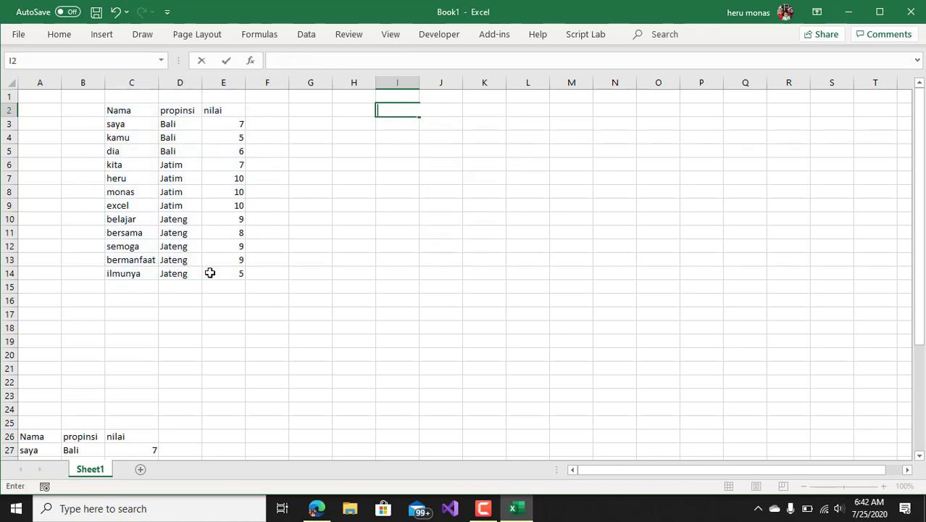
key("Return")
key("Return")
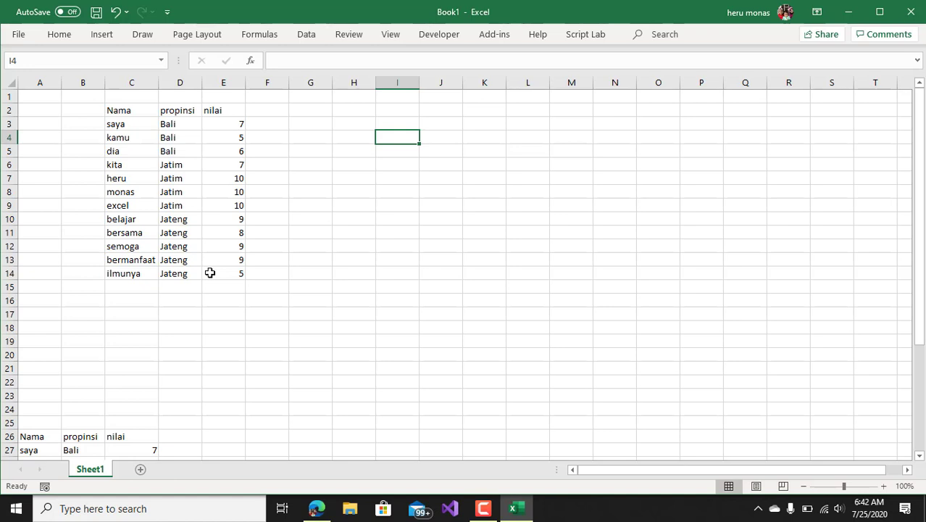
Step: Enter the exact-match formula =VLOOKUP(I1,D3:E14,2,FALSE) in cell I4
type("=vlo")
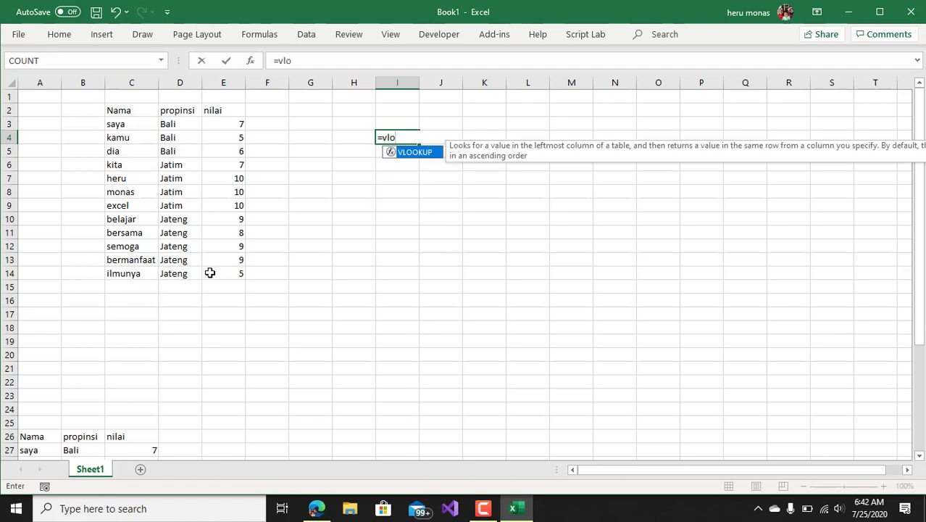
key("Tab")
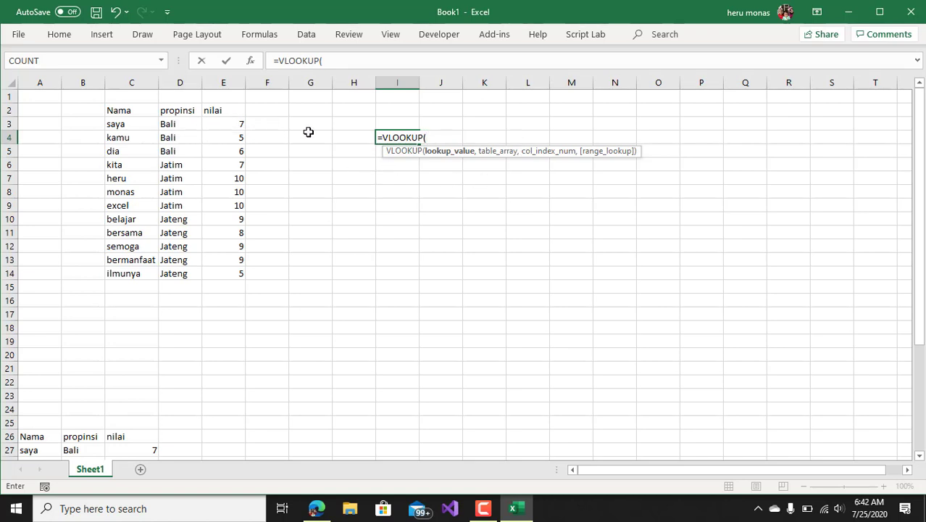
left_click(407, 100)
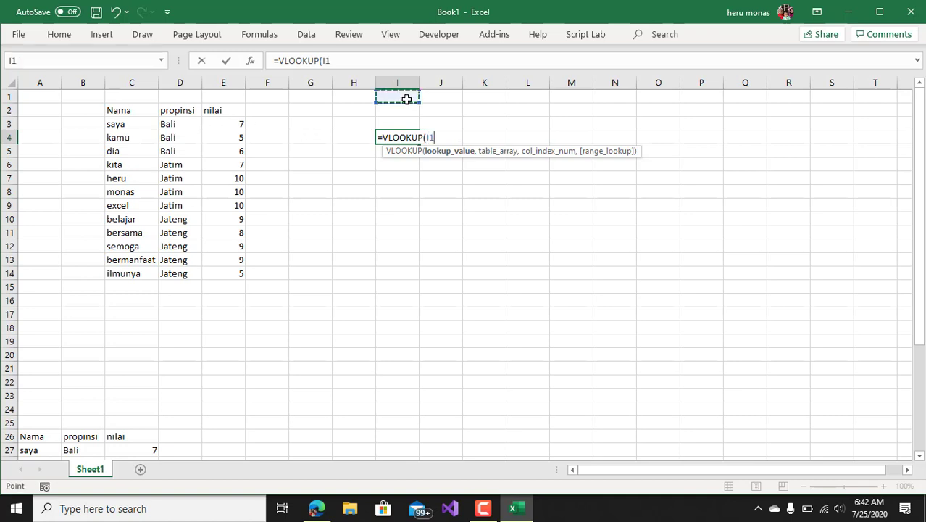
type(",")
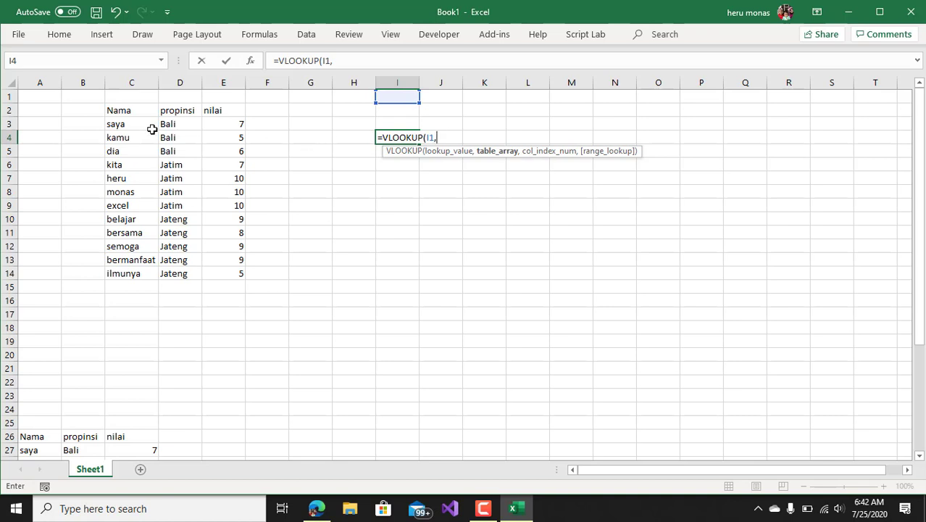
left_click(174, 124)
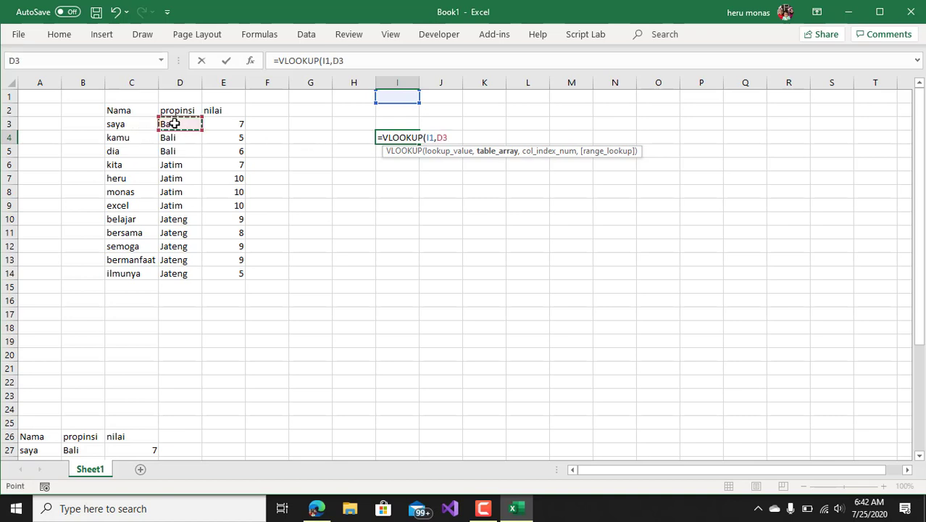
left_click_drag(174, 124, 240, 271)
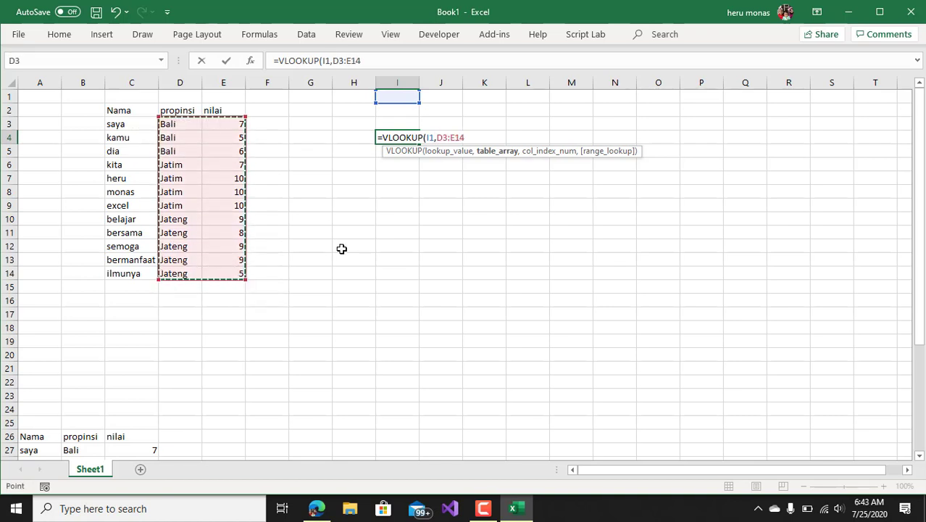
type(",")
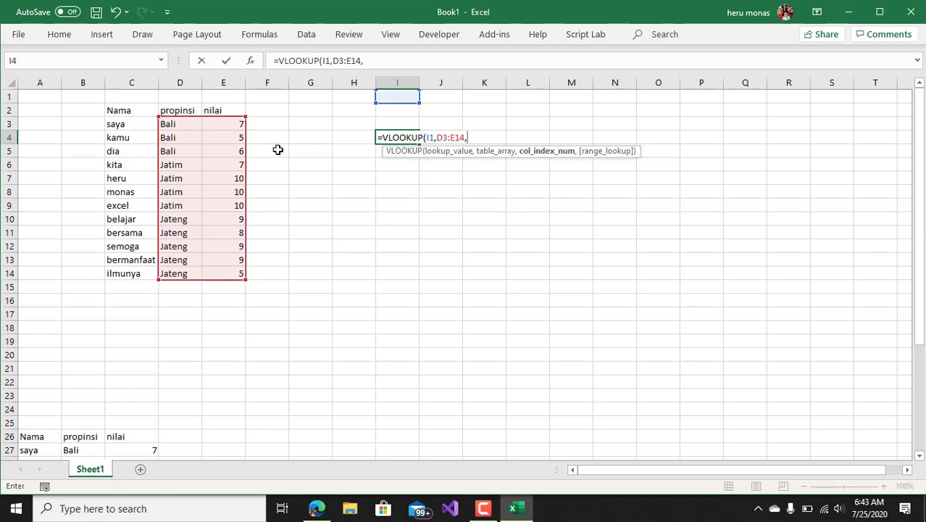
type(",2")
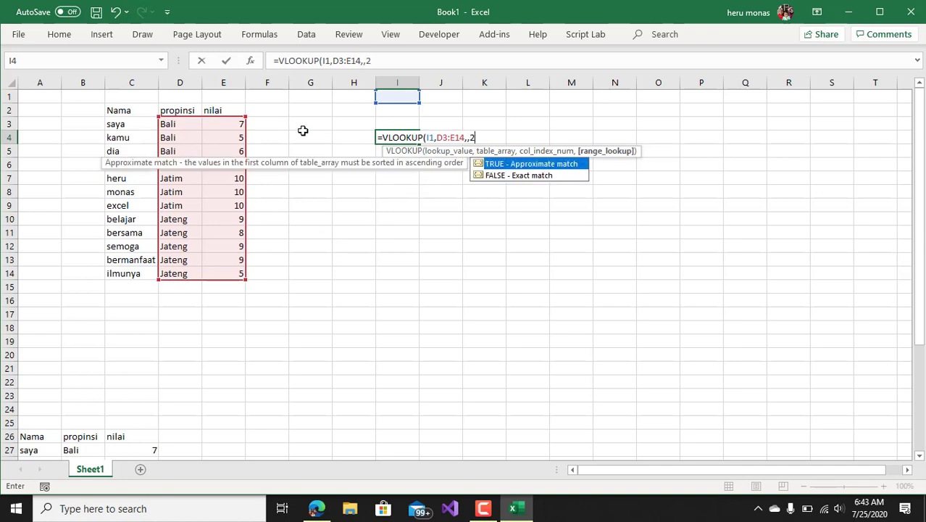
type(",")
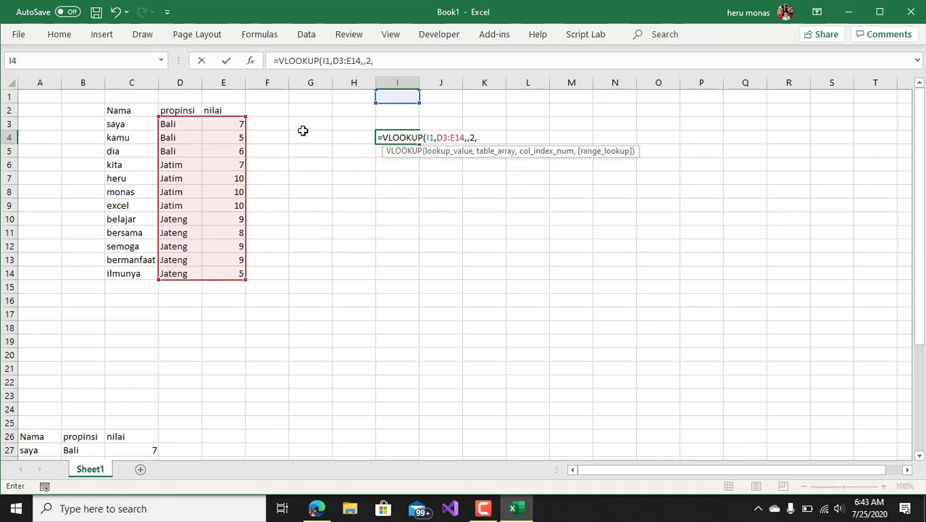
key("BackSpace")
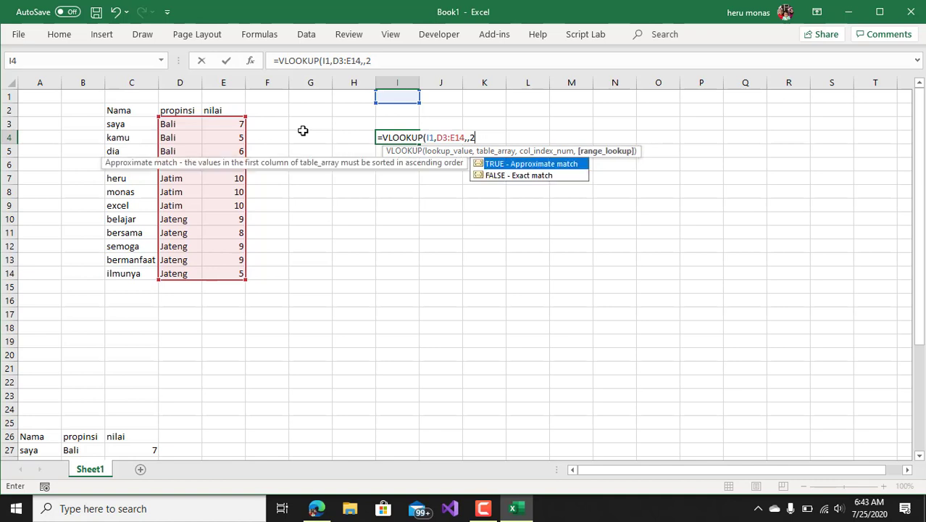
key("BackSpace")
key("BackSpace")
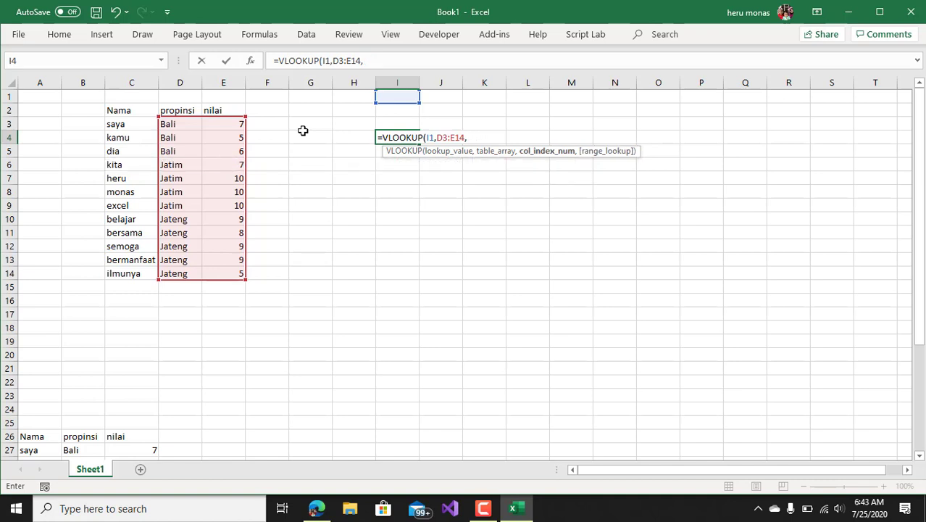
type("2,")
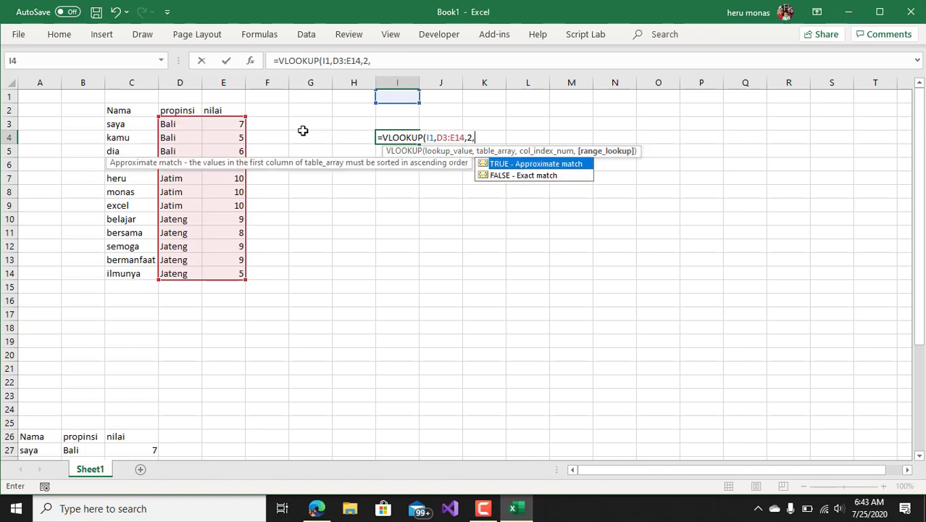
double_click(508, 175)
type(")")
key("Return")
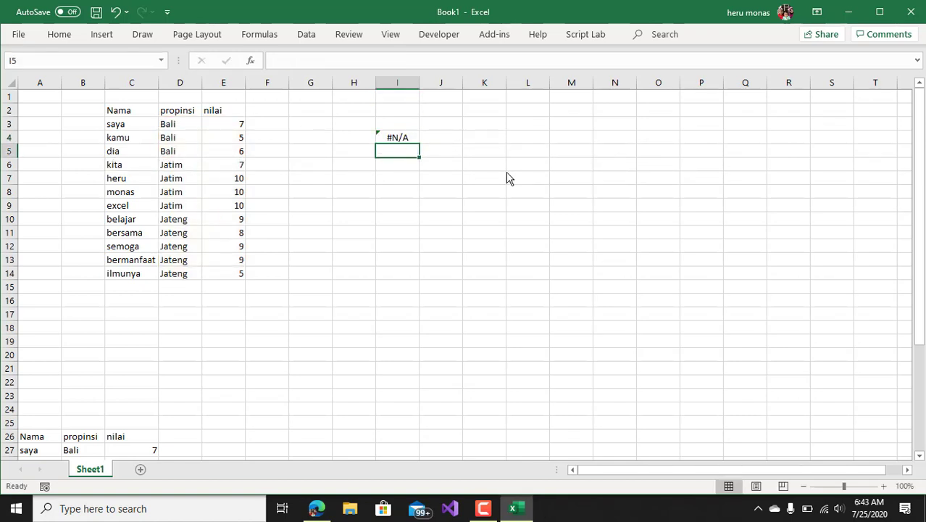
Step: Fill cell I1 with yellow and enter Bali in it as the lookup value
left_click(405, 136)
left_click(412, 97)
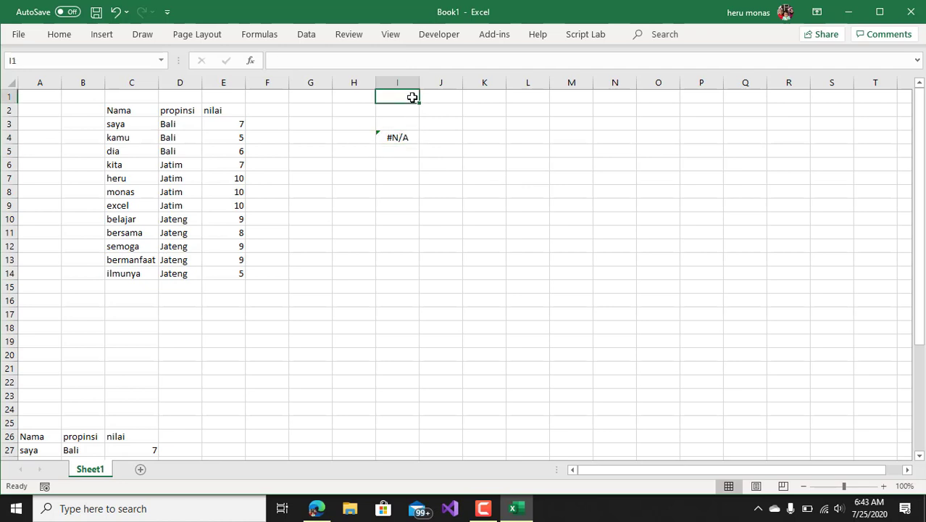
left_click(394, 137)
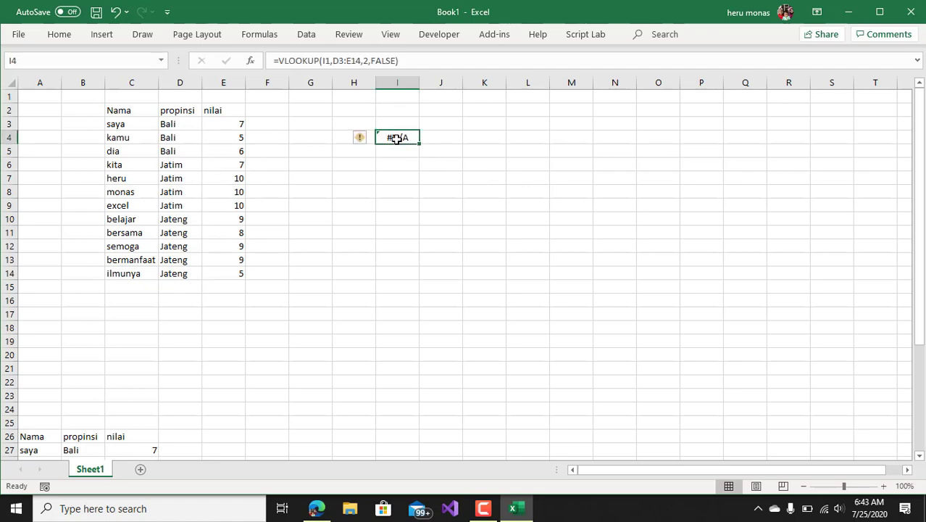
left_click(400, 98)
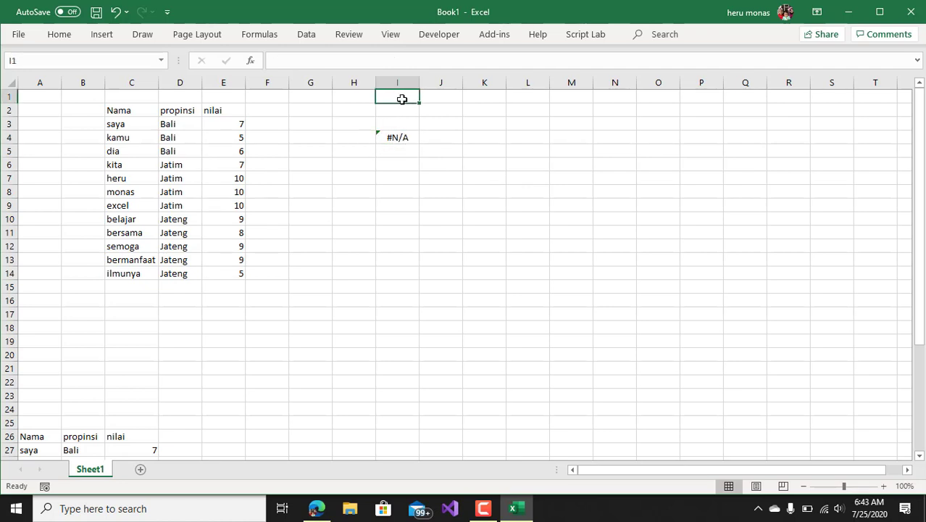
left_click(59, 34)
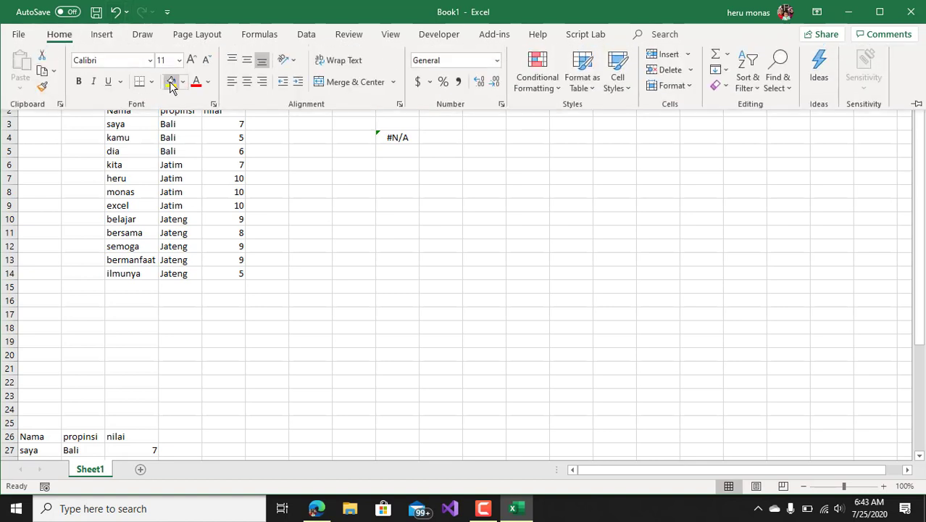
left_click(400, 104)
type("Bali")
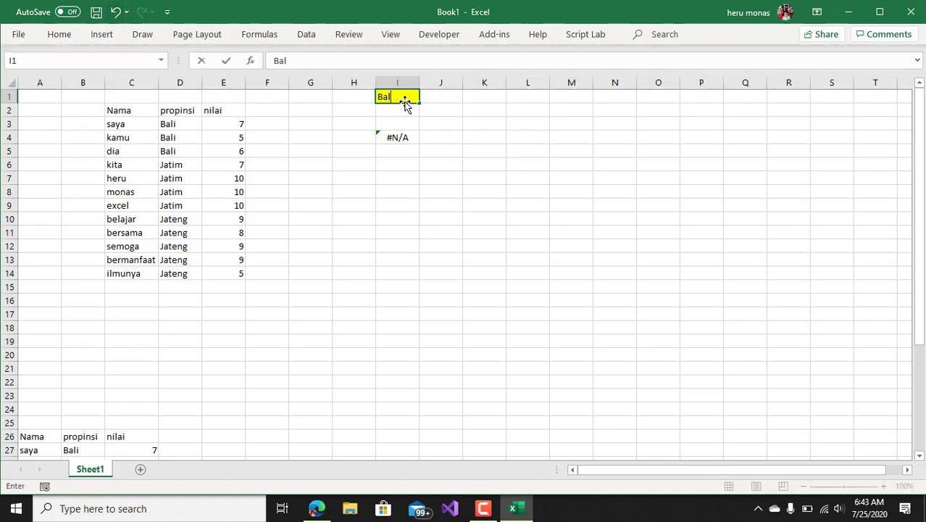
key("Return")
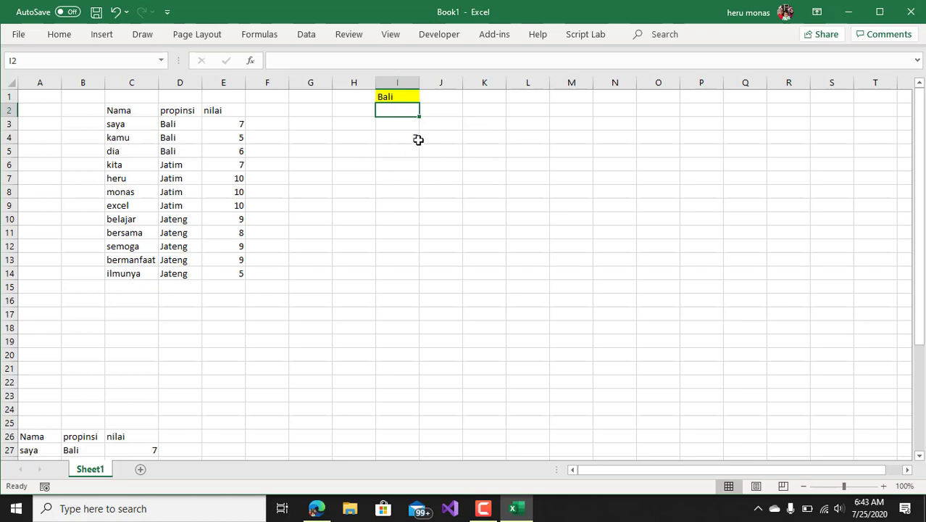
Step: Compare the VLOOKUP result in I4 with the Bali rows and review the table's nilai, Nama and propinsi columns
left_click(421, 137)
left_click(408, 137)
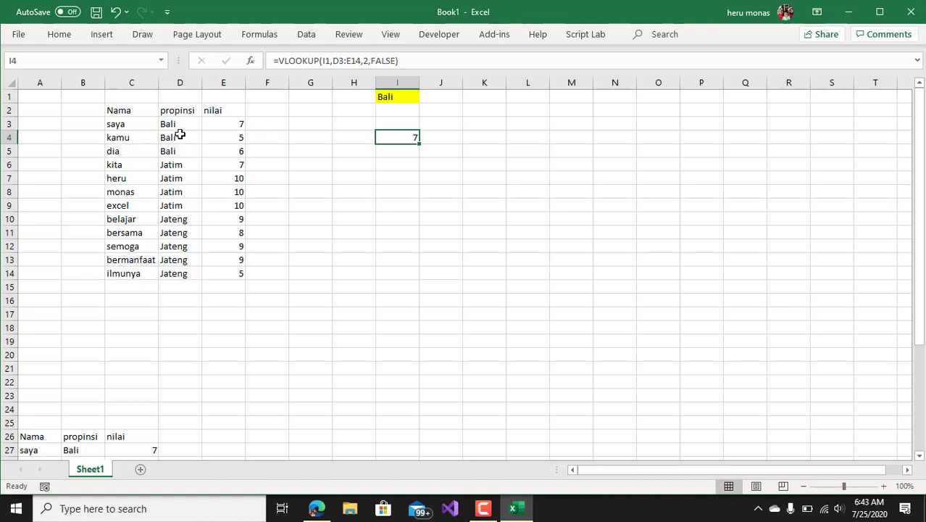
left_click_drag(180, 126, 182, 151)
left_click_drag(240, 126, 240, 152)
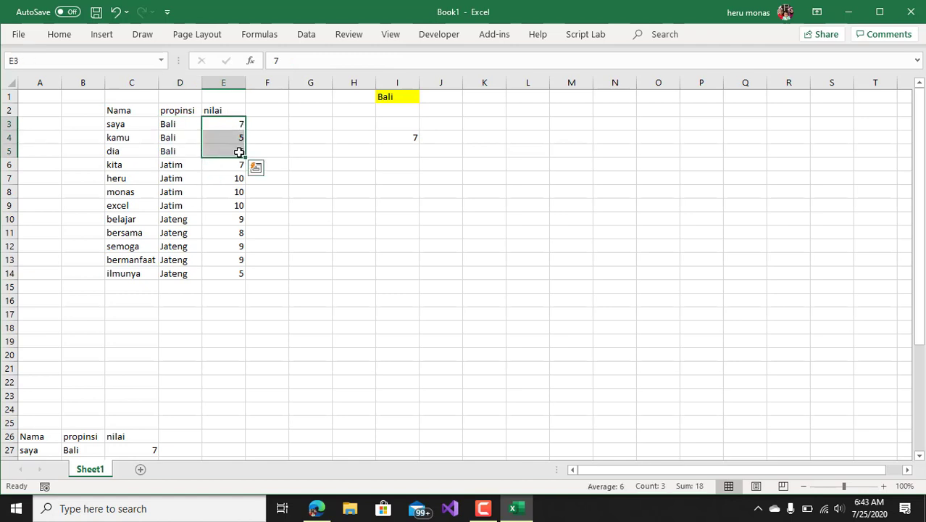
left_click(401, 135)
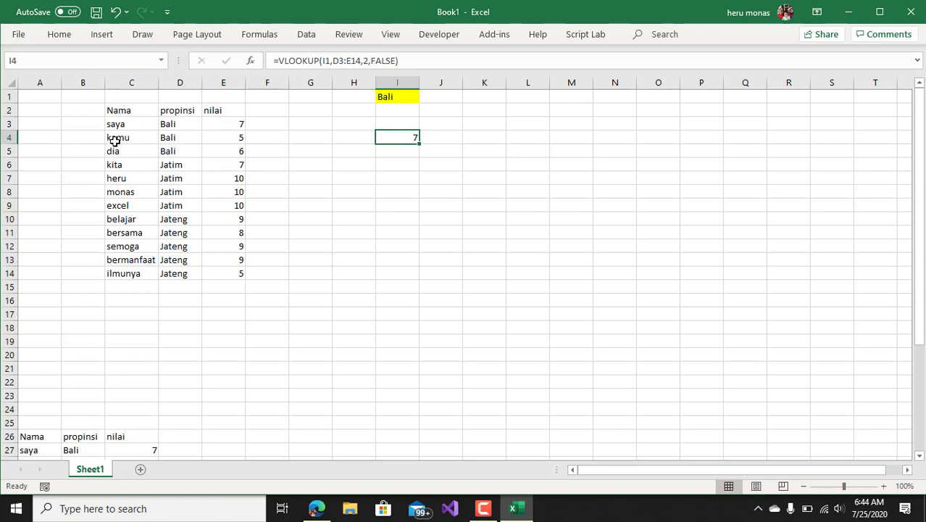
left_click(232, 125)
left_click_drag(232, 124, 228, 272)
left_click_drag(139, 129, 134, 247)
left_click_drag(199, 120, 188, 282)
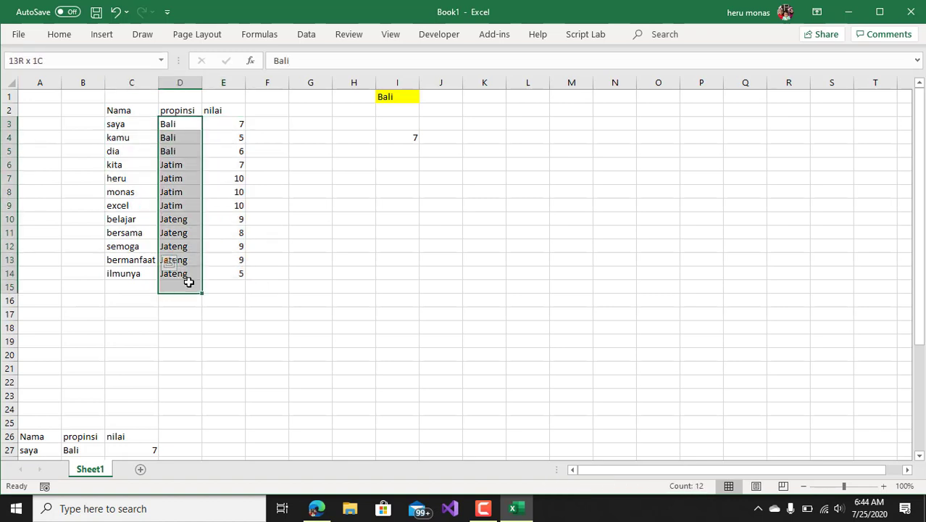
Step: Delete the VLOOKUP formula from cell I4
left_click(372, 208)
left_click(409, 138)
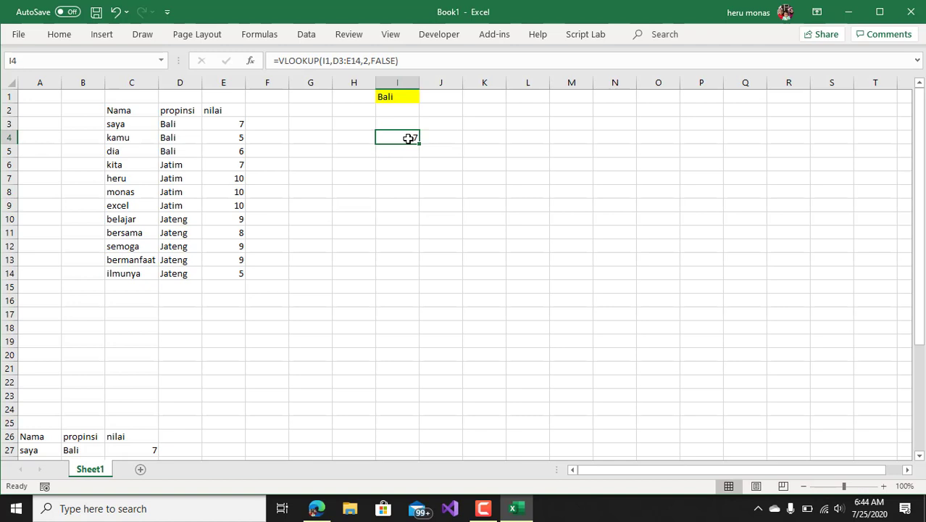
key("Delete")
left_click(404, 97)
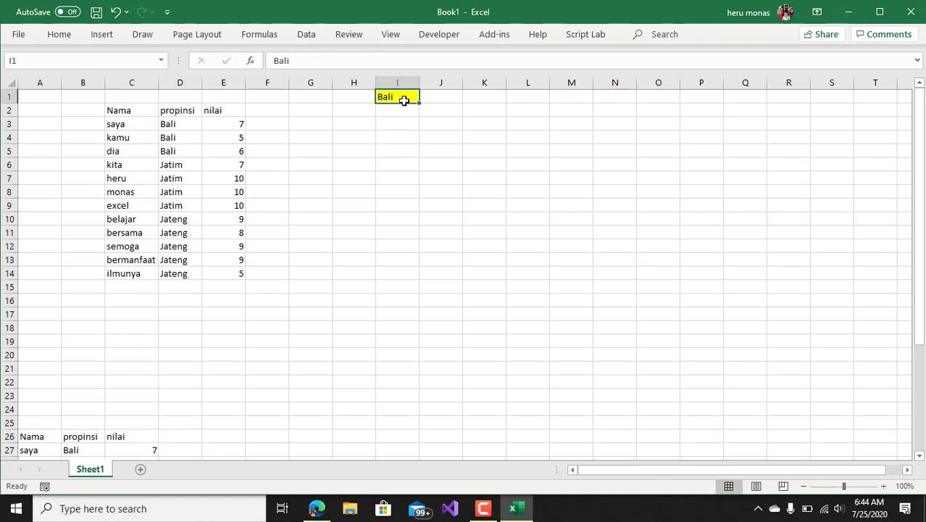
Step: Begin a FILTER formula in cell I3 with C2:E14 as the array and an equality condition on D2:D14
left_click(403, 124)
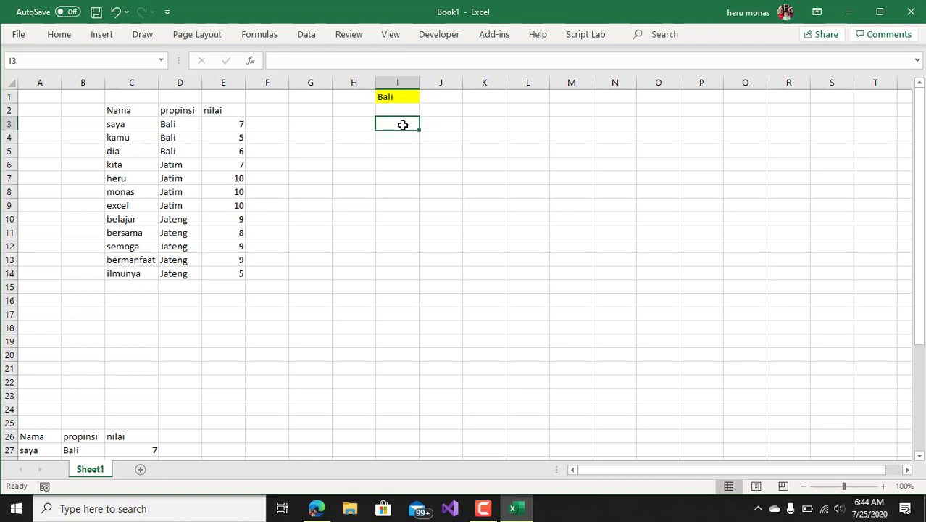
type("=fil")
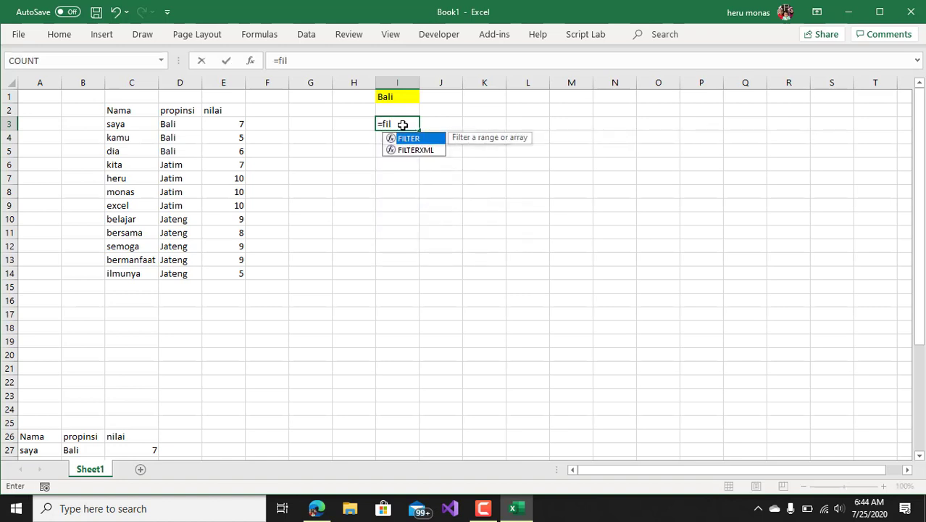
key("Tab")
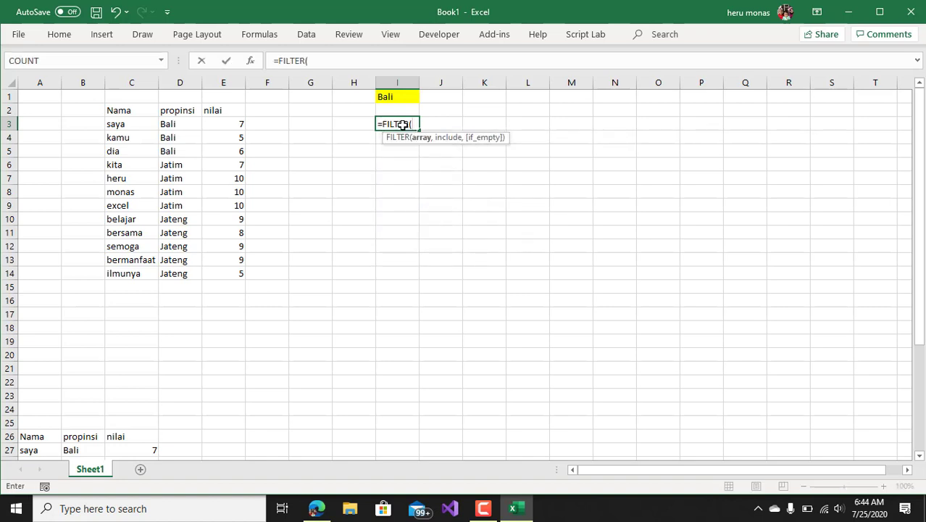
left_click(128, 125)
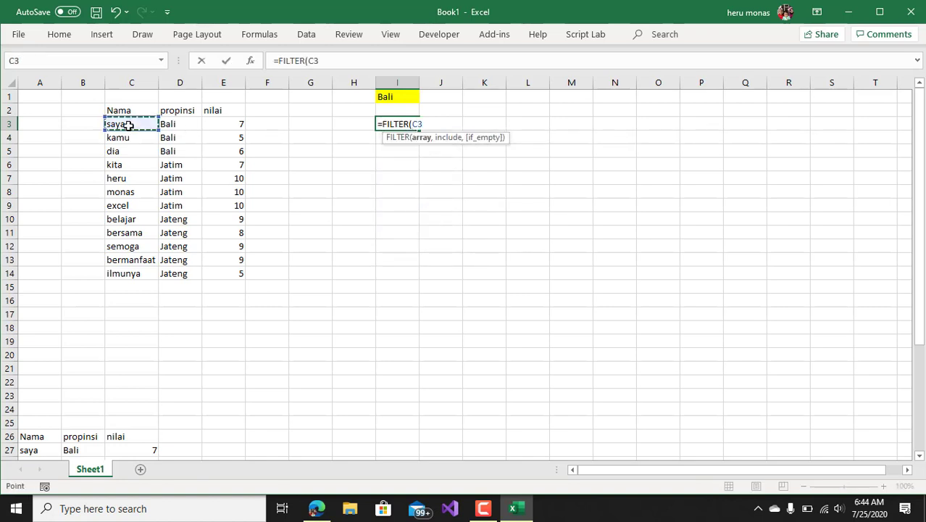
left_click(132, 110)
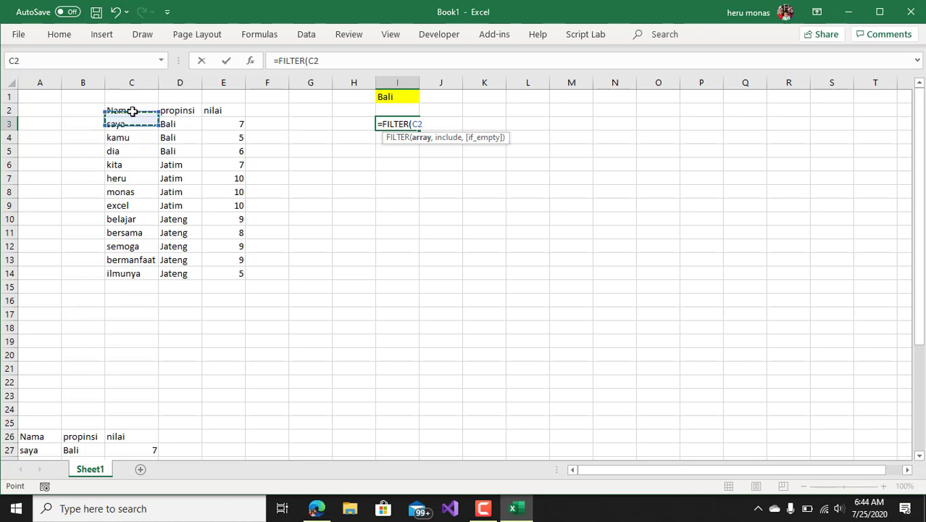
left_click_drag(133, 110, 232, 271)
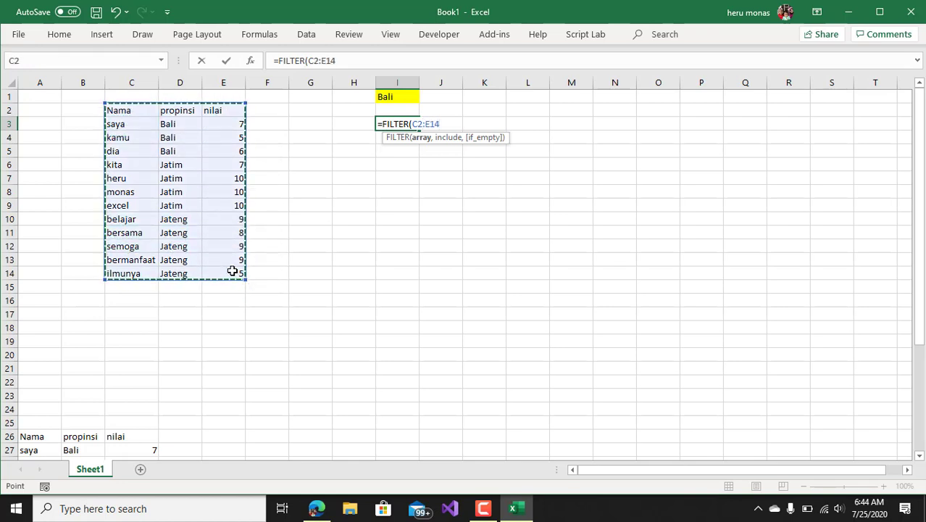
type(",")
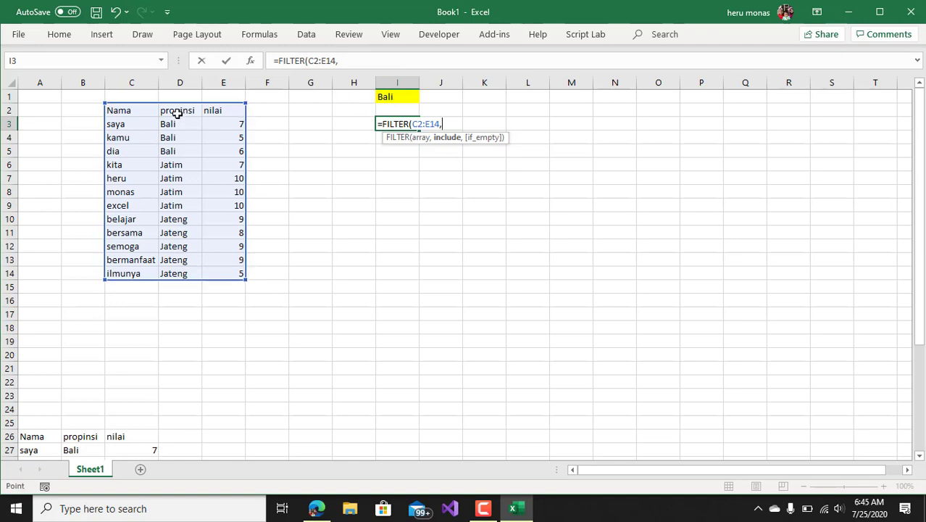
left_click_drag(177, 114, 171, 276)
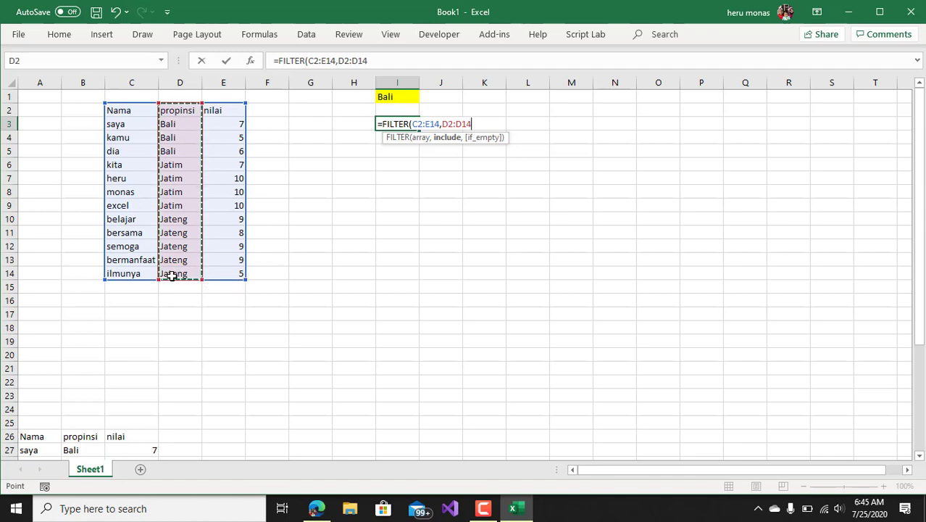
type("=")
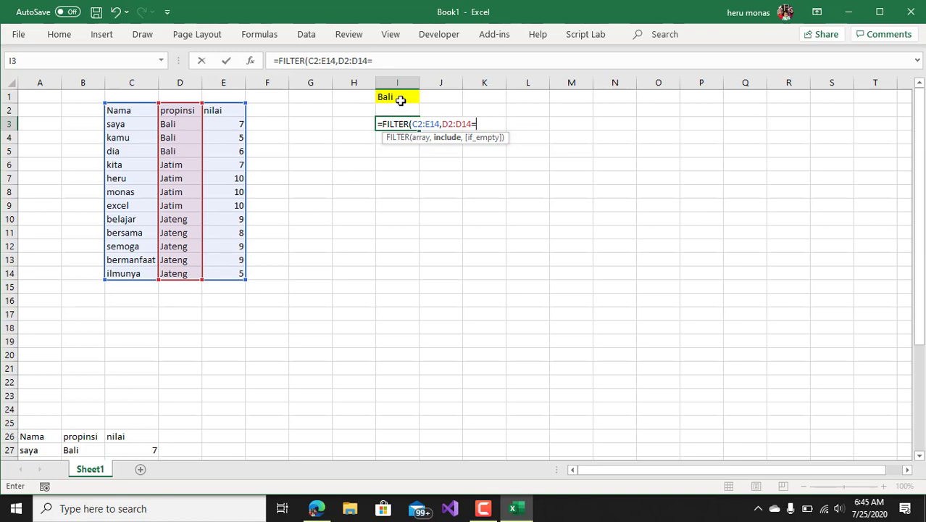
type("\"Bali\"")
key("BackSpace")
key("BackSpace")
key("BackSpace")
key("BackSpace")
key("BackSpace")
key("BackSpace")
Step: Use cell I1 as the criterion to complete and enter the formula =FILTER(C2:E14,D2:D14=I1)
left_click(407, 94)
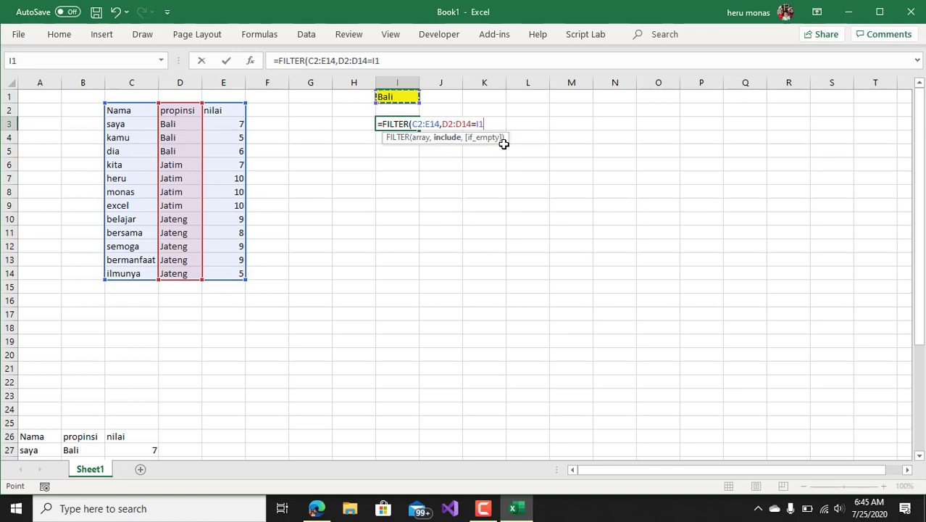
type(")")
key("Return")
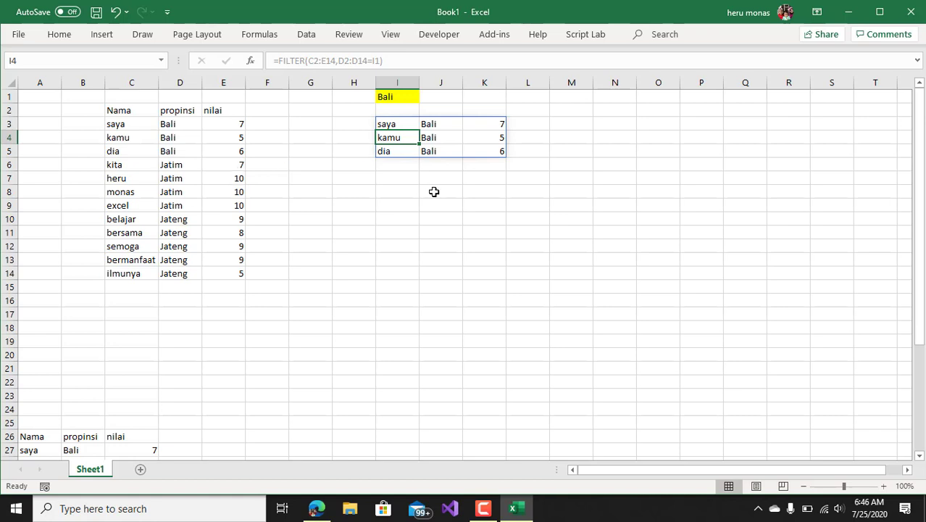
Step: Change the filter criterion in cell I1 to Jatim and check the rows returned by the FILTER formula
left_click(440, 147)
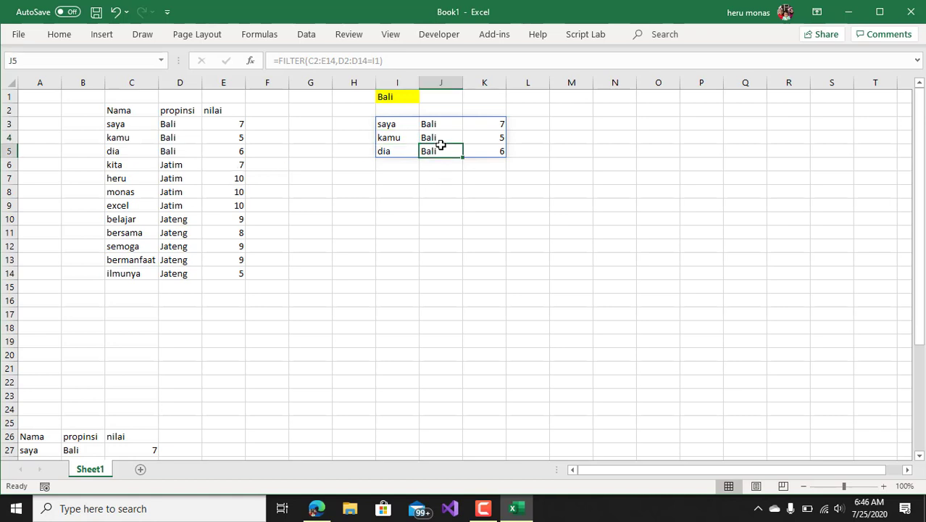
left_click(397, 100)
type("Jatim")
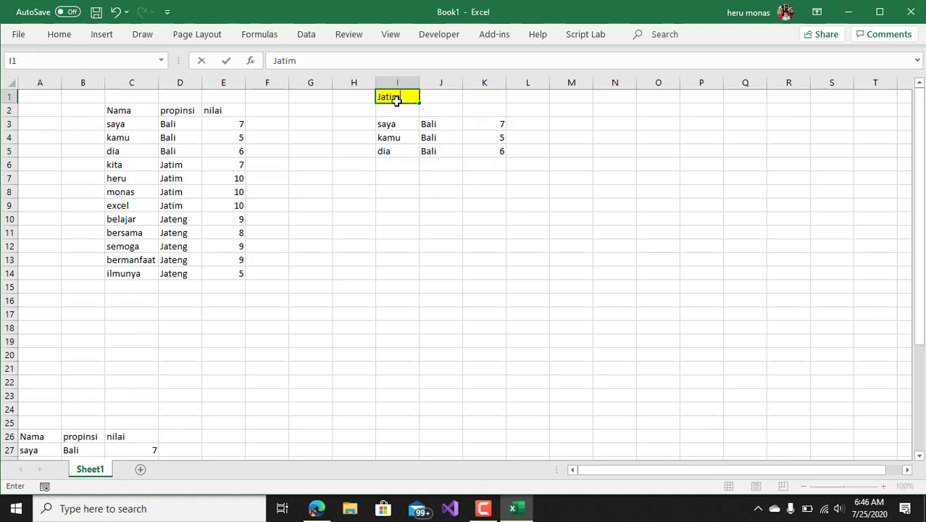
key("Return")
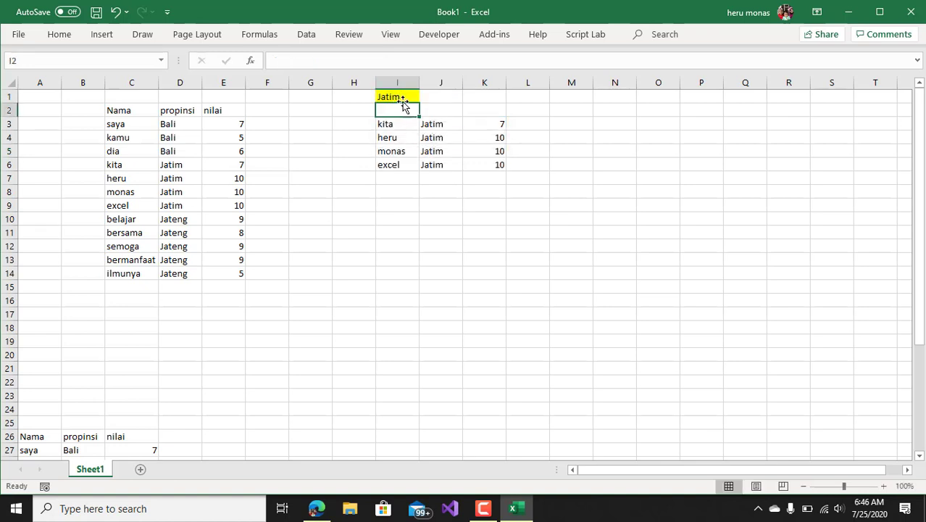
left_click_drag(406, 125, 493, 165)
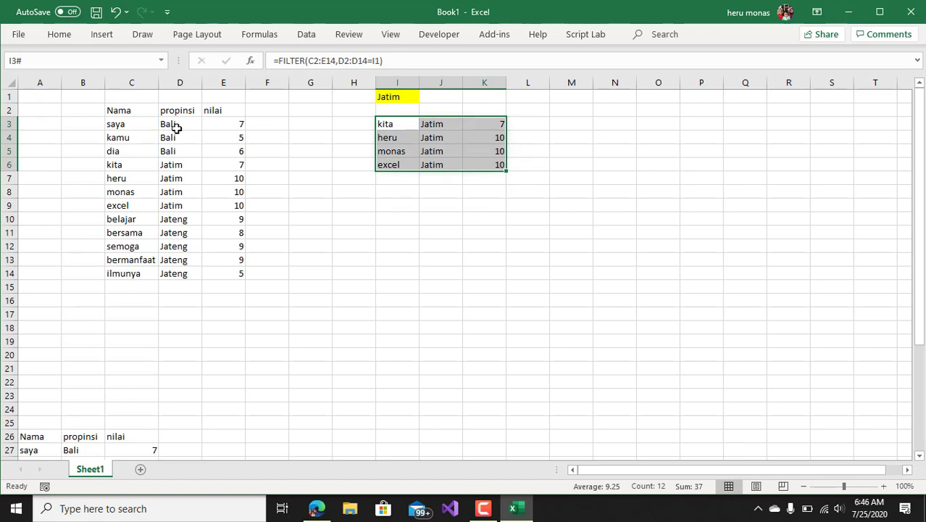
Step: Change the criterion in cell I1 to Jateng and widen column I to fit the longest name returned
left_click_drag(176, 128, 182, 269)
left_click(179, 221)
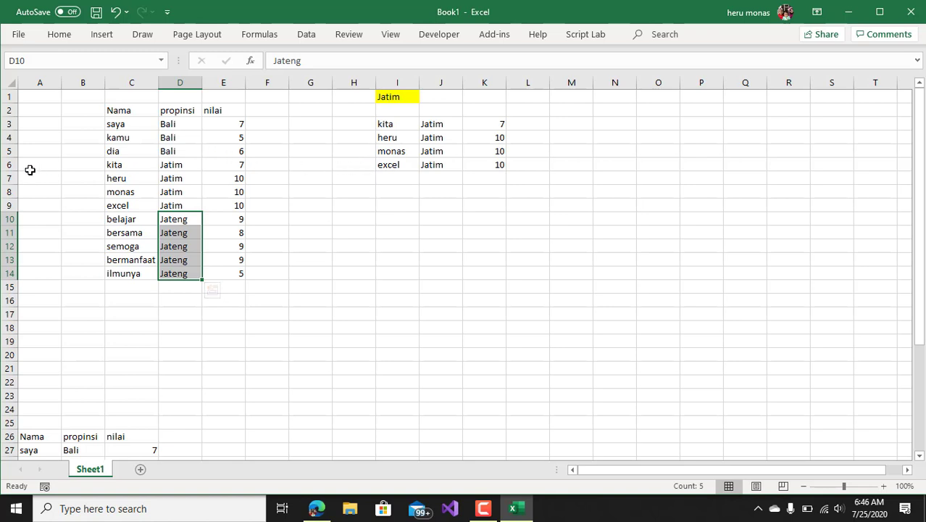
left_click(7, 165)
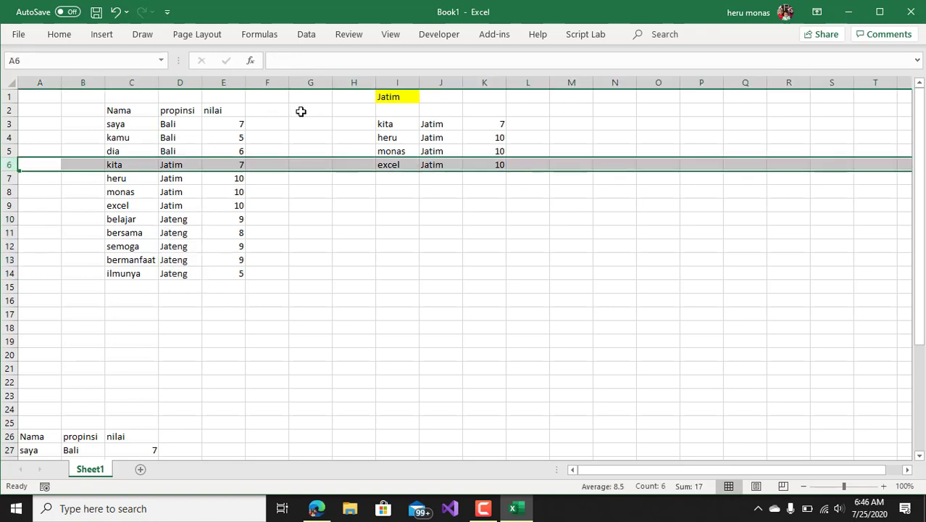
left_click(363, 134)
left_click(400, 96)
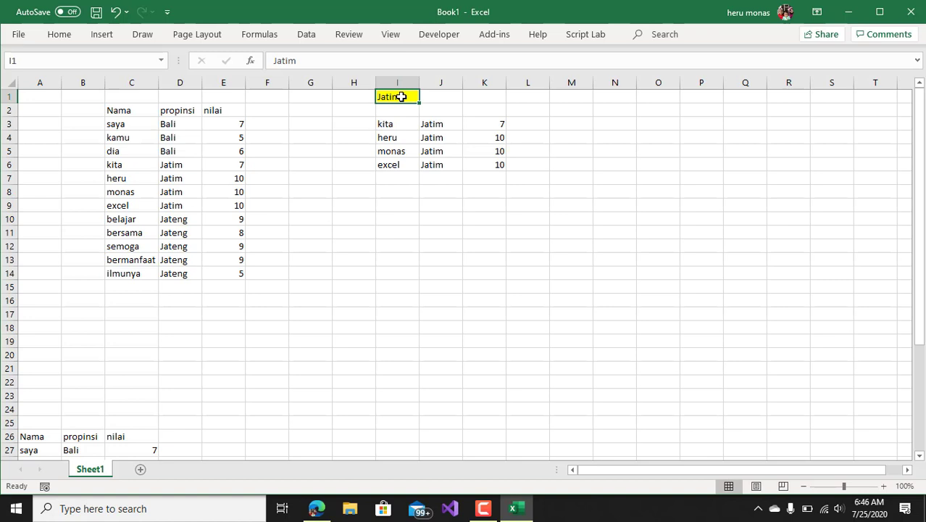
type("Jateng")
key("ctrl+Return")
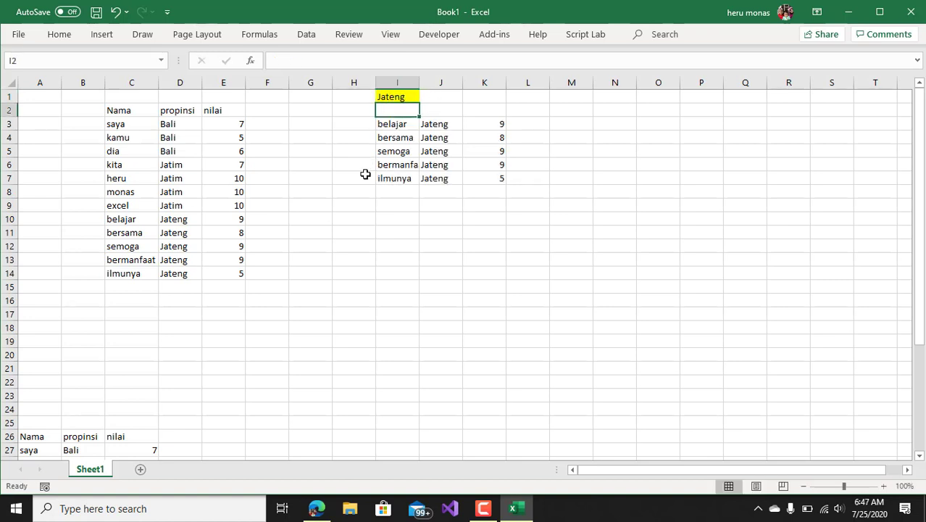
left_click(364, 178)
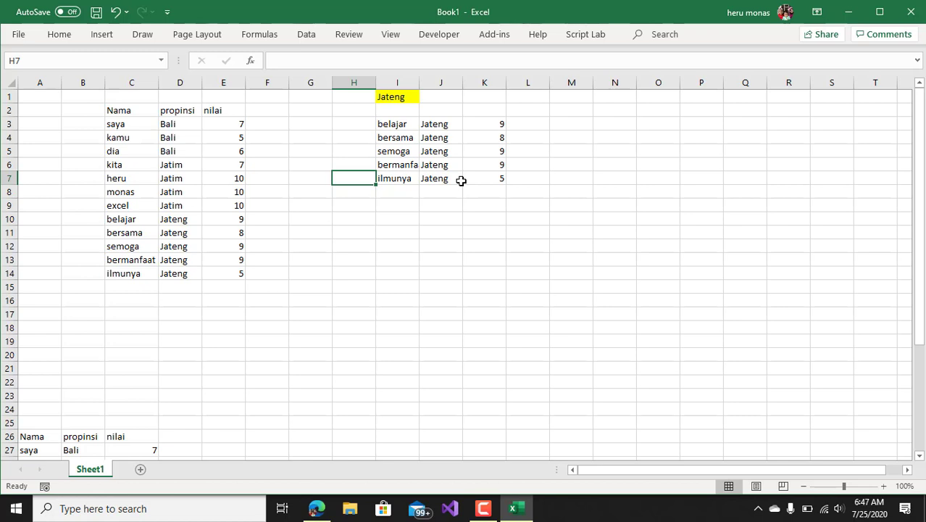
left_click_drag(419, 83, 437, 85)
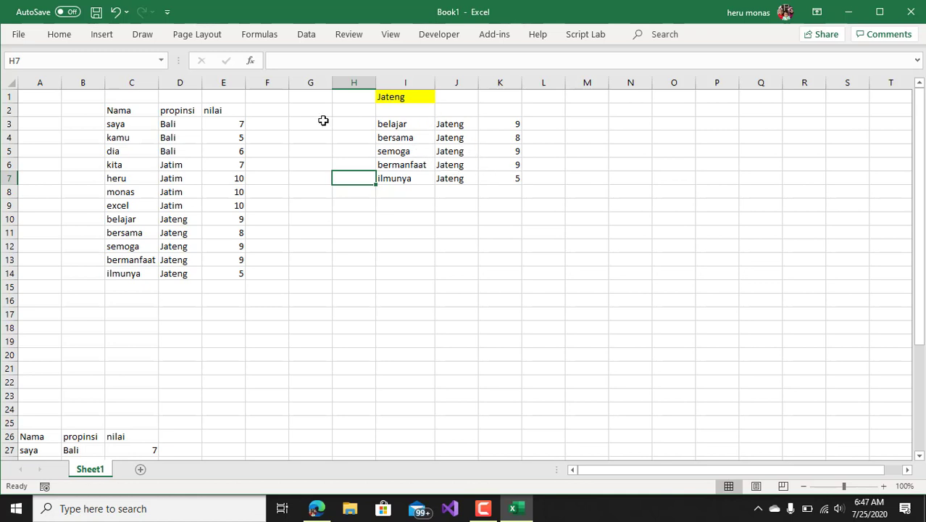
Step: Enter Jabar, a province missing from the propinsi column, as the criterion in cell I1
left_click_drag(179, 128, 190, 260)
left_click(403, 102)
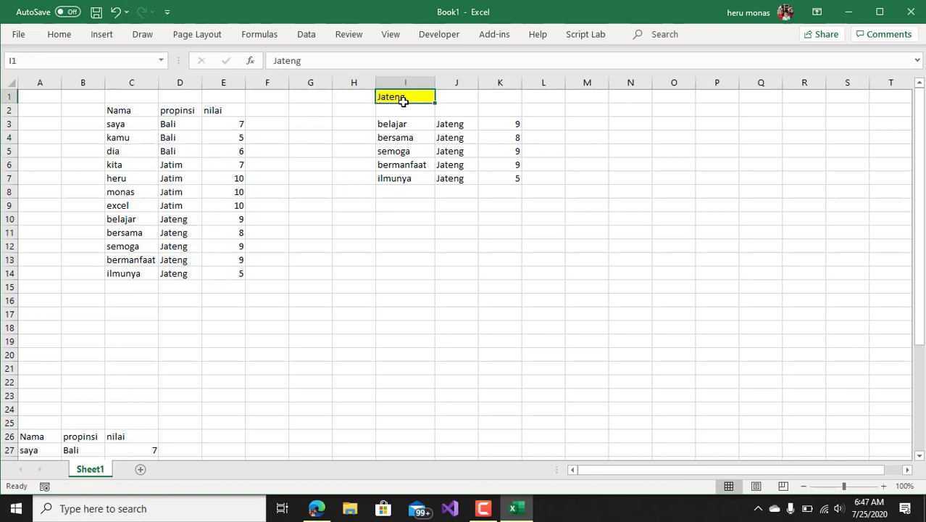
type("Jabr")
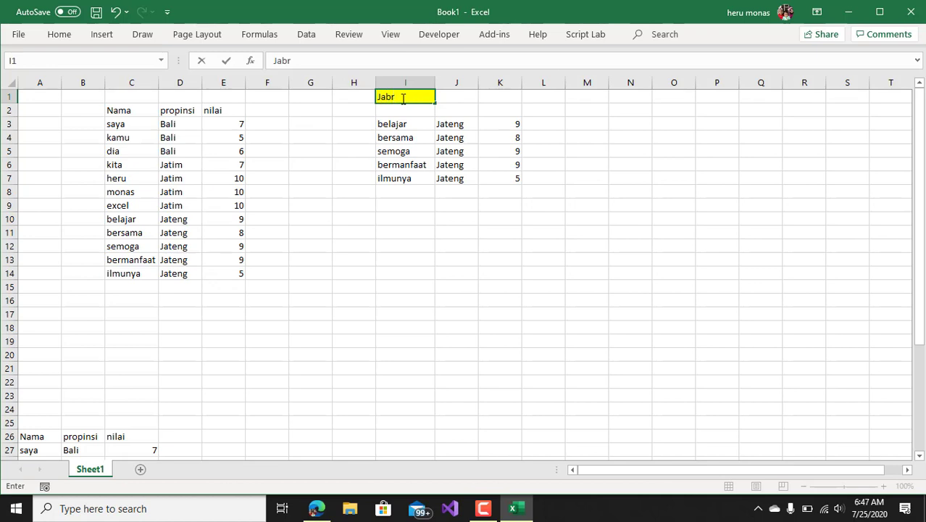
key("BackSpace")
type("ar")
key("Return")
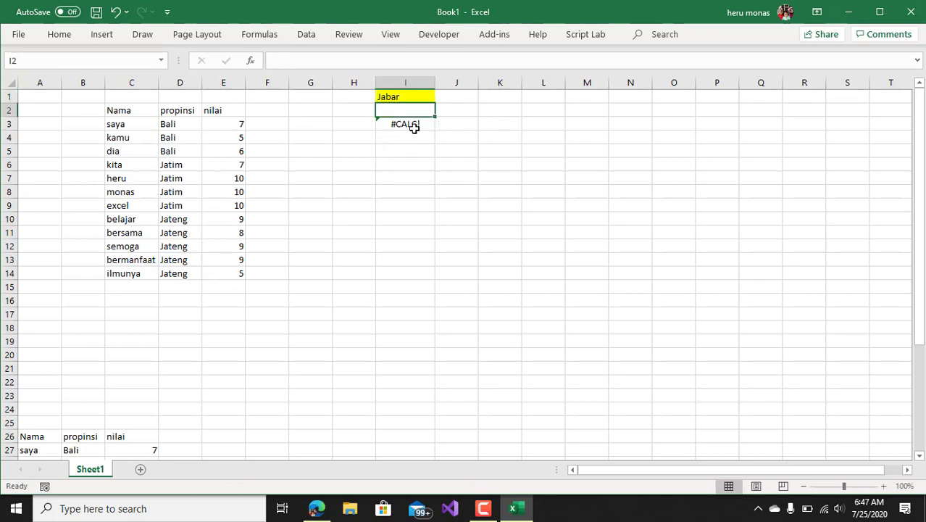
Step: Add "Data tidak ditemukan" as the if_empty argument of the FILTER formula in cell I3
left_click(414, 128)
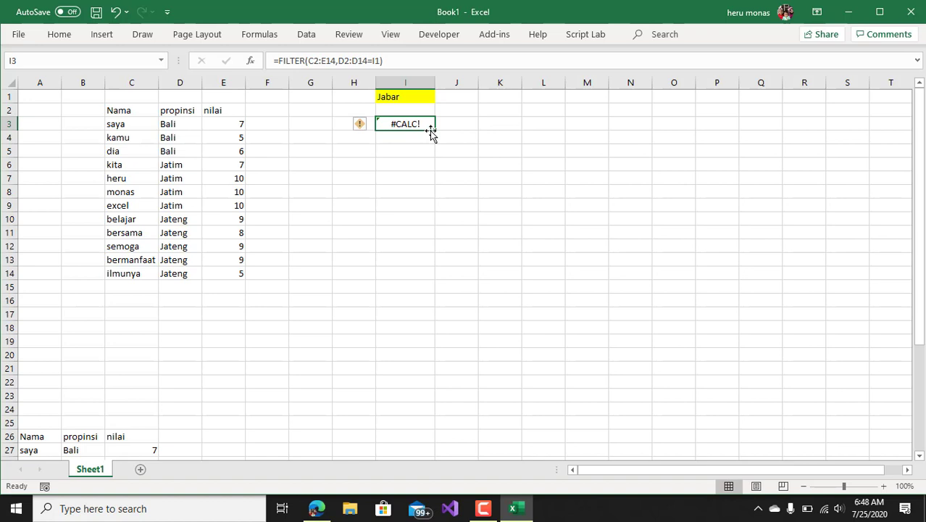
left_click(397, 62)
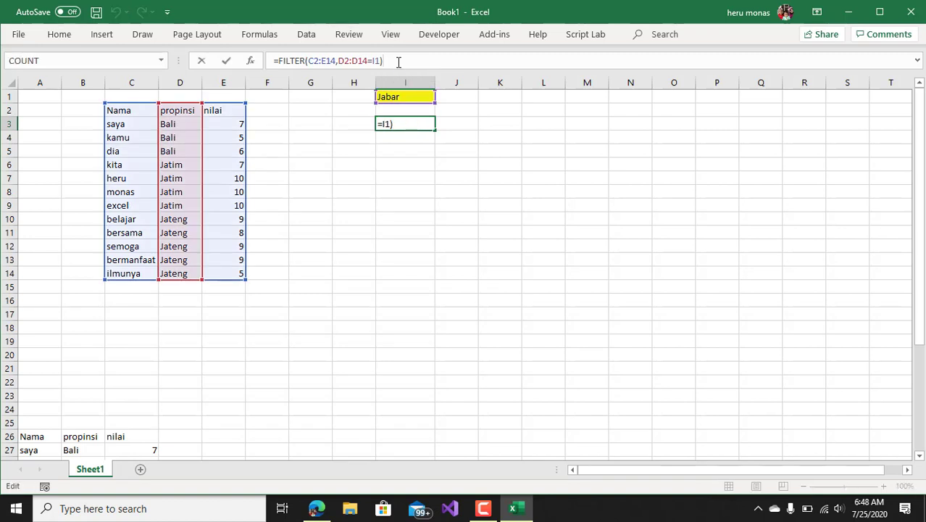
key("BackSpace")
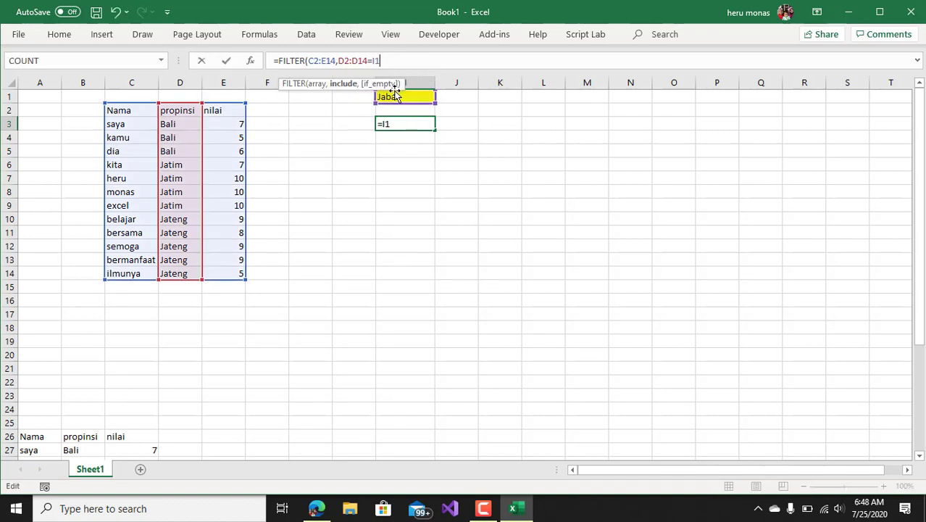
type(",")
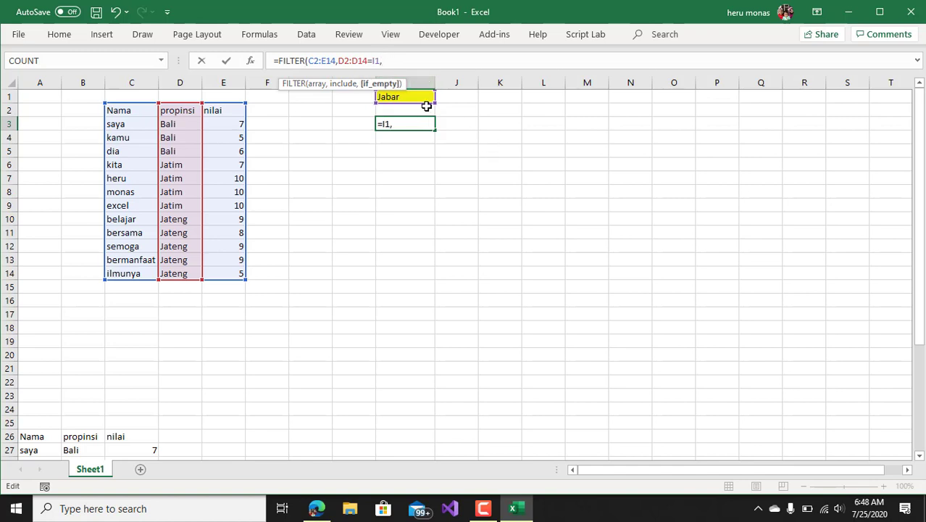
type("\"Data t")
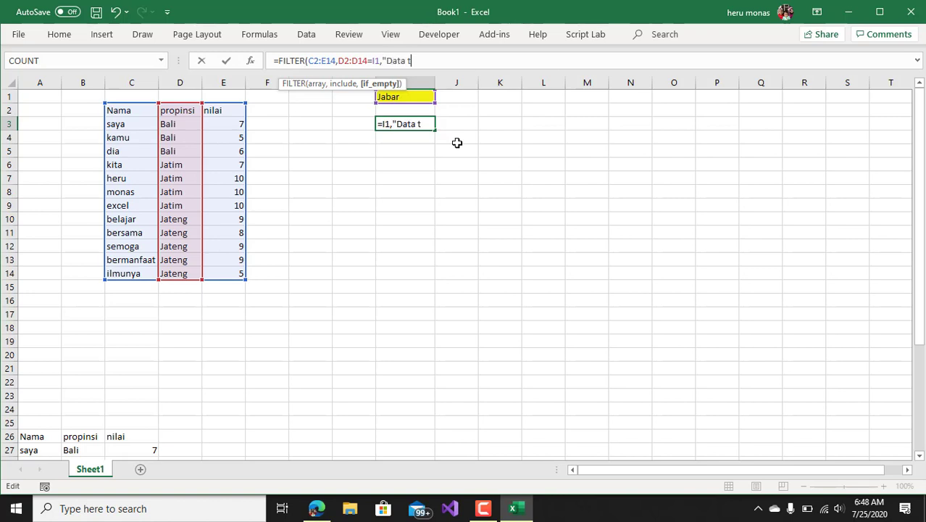
type("idak ditemukan")
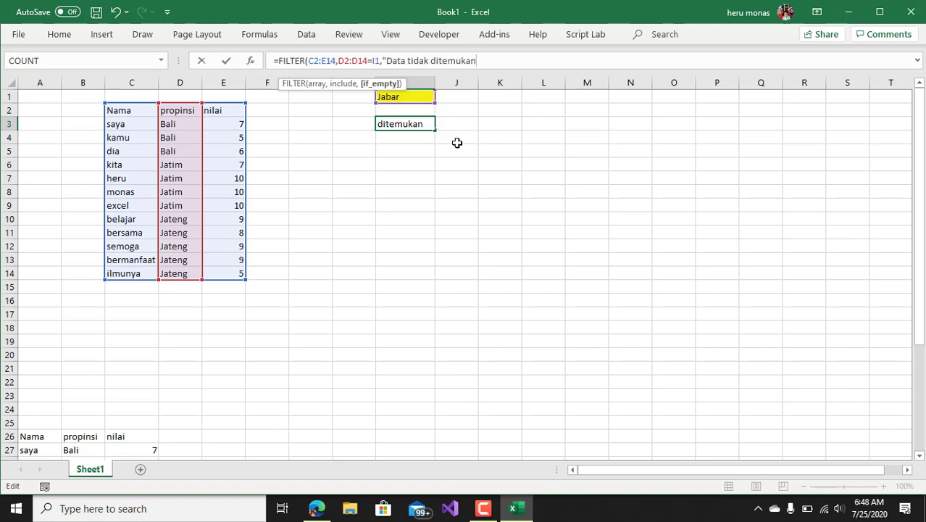
type("\")")
key("Return")
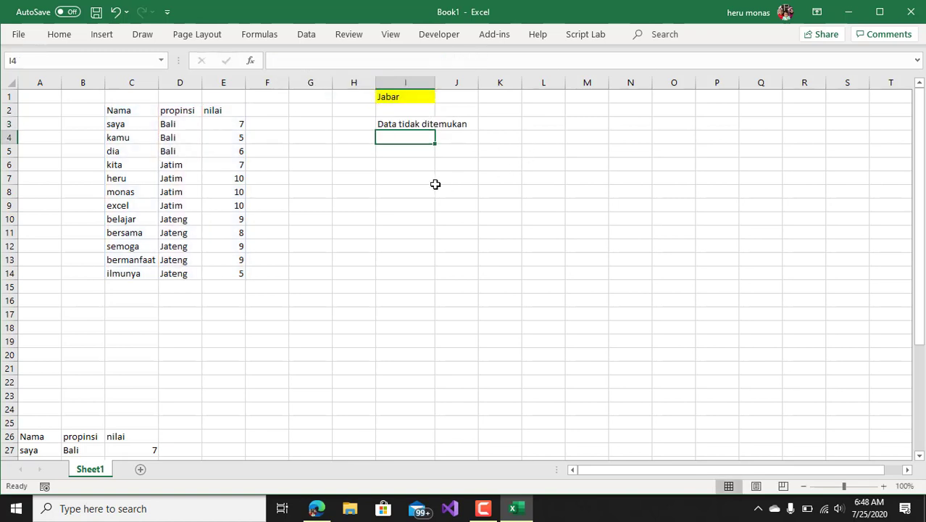
Step: Review the FILTER formula in cell I3, and change the criterion in cell I1 to Bali
left_click(421, 126)
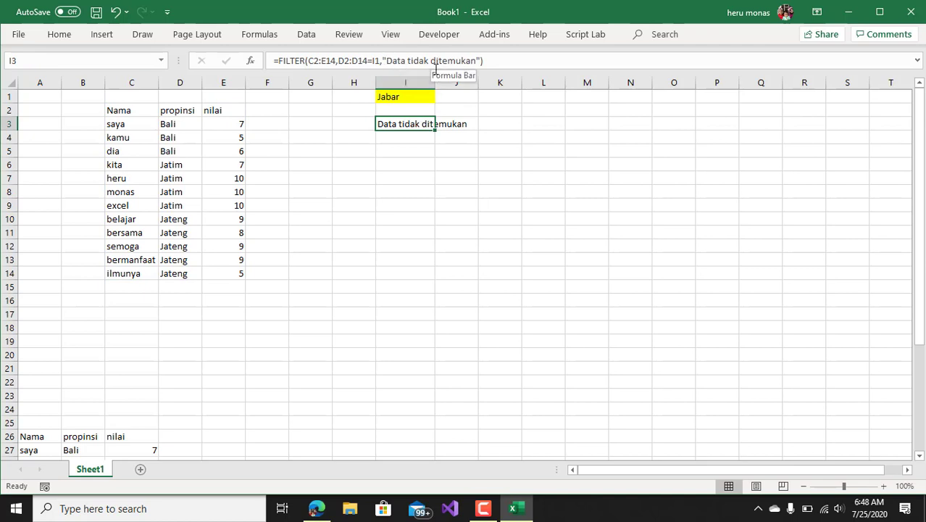
left_click(418, 99)
type("Bali")
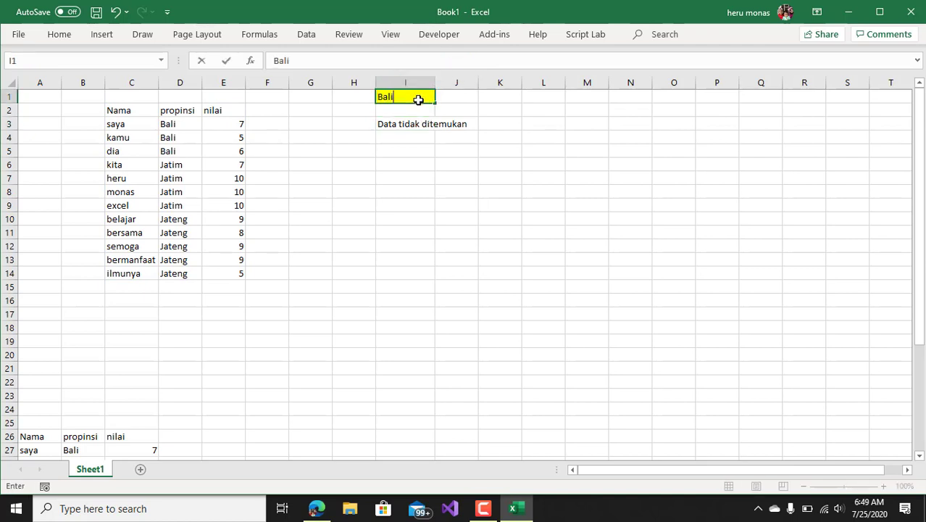
key("Return")
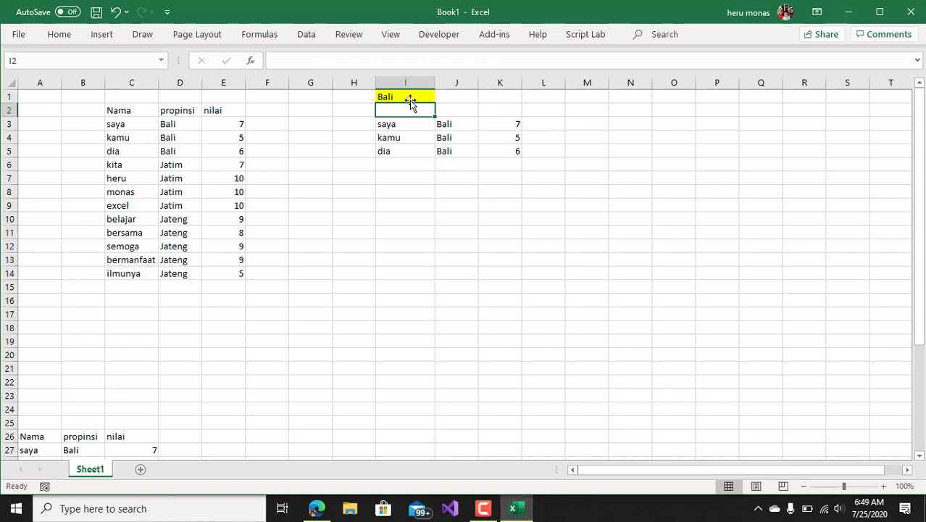
Step: Set the filter criterion in cell I1 to Jatim
left_click(411, 98)
type("Jatim")
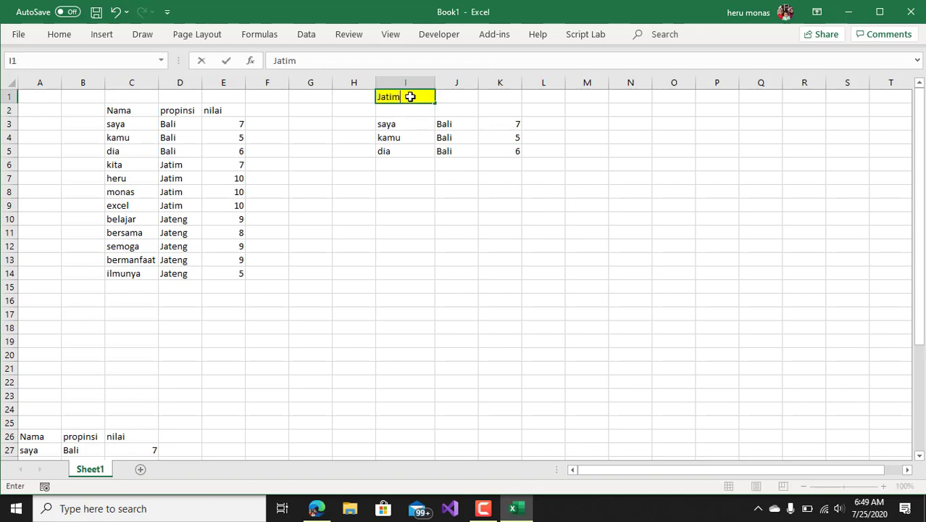
key("Return")
Step: Replace the filter criterion in cell I1 with Jateng
left_click(410, 96)
key("BackSpace")
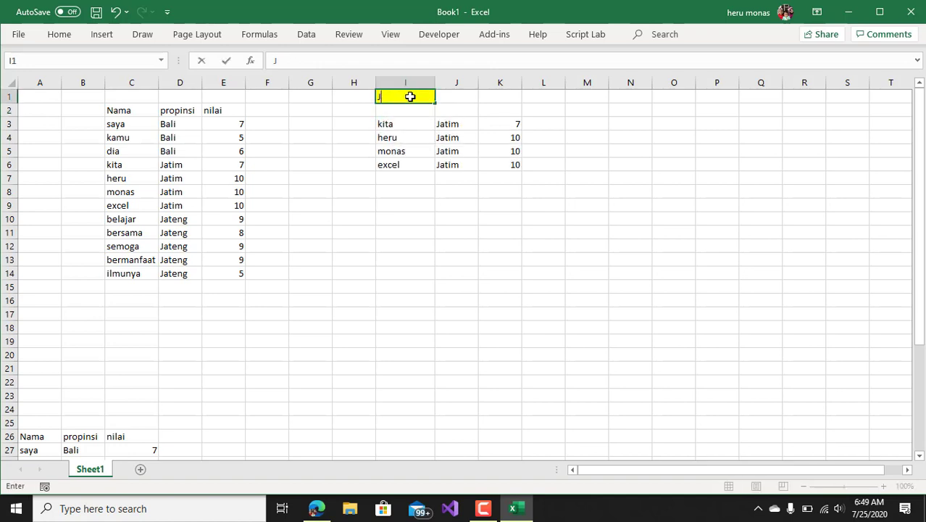
type("Jateng")
key("Return")
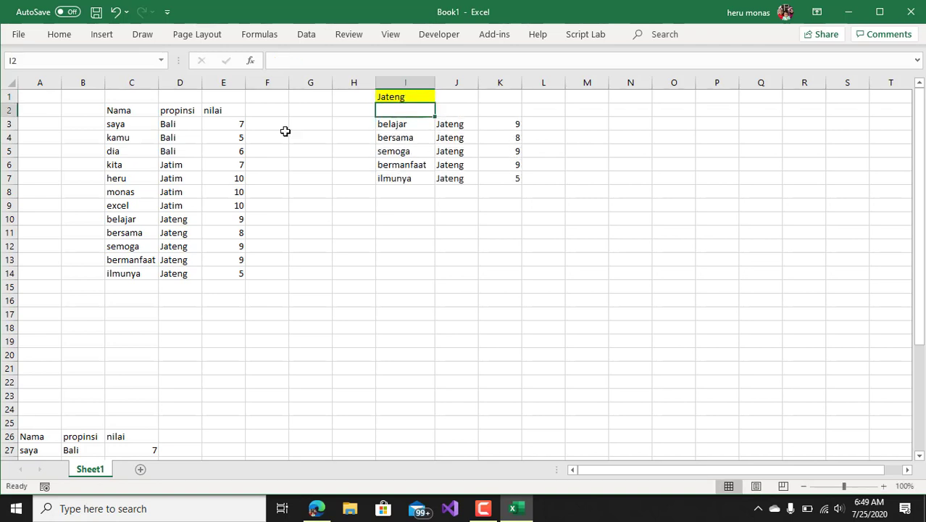
Step: Enter Kaltim, a province missing from the propinsi column, as the criterion in cell I1 and check the FILTER formula's output in I3
left_click(422, 96)
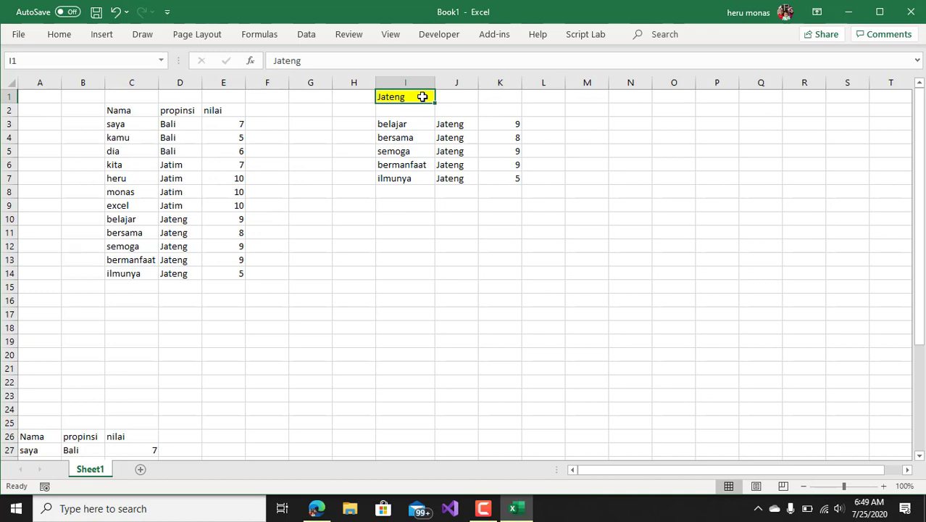
type("Kal")
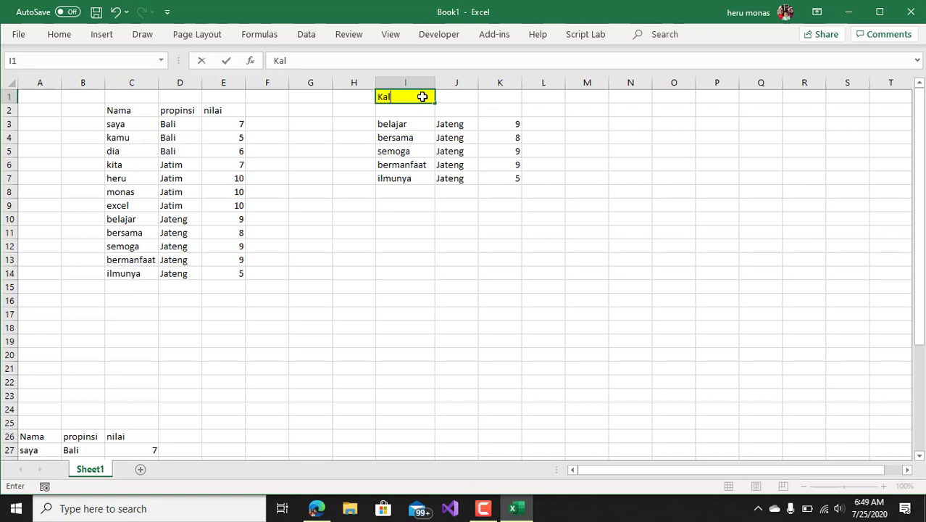
type("tim")
key("Return")
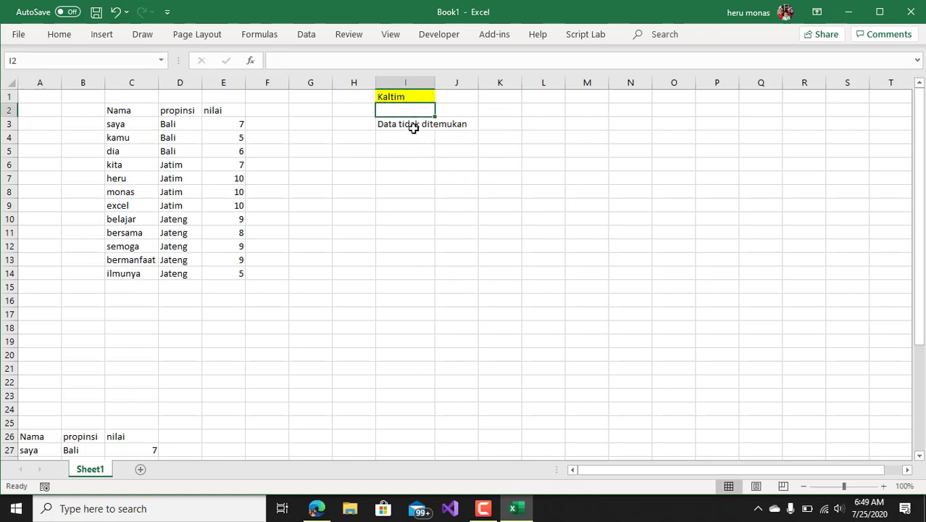
left_click(414, 127)
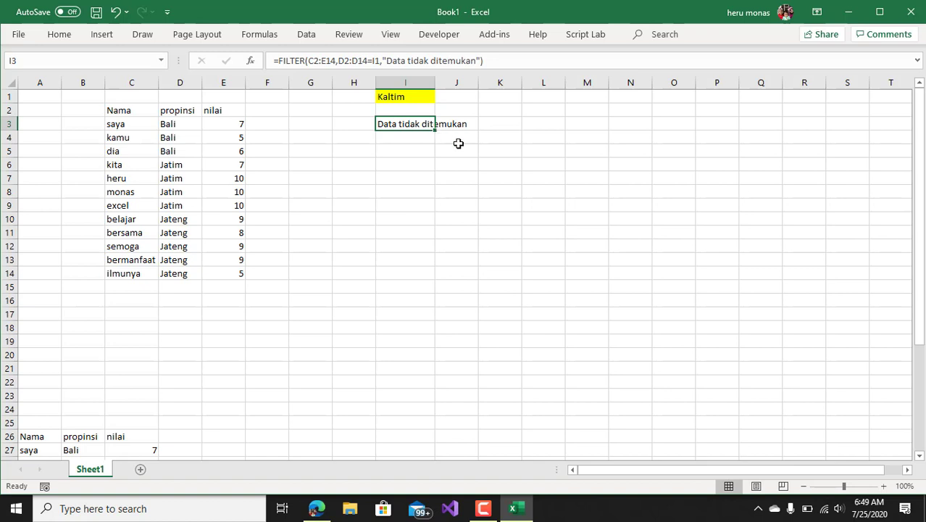
left_click(425, 161)
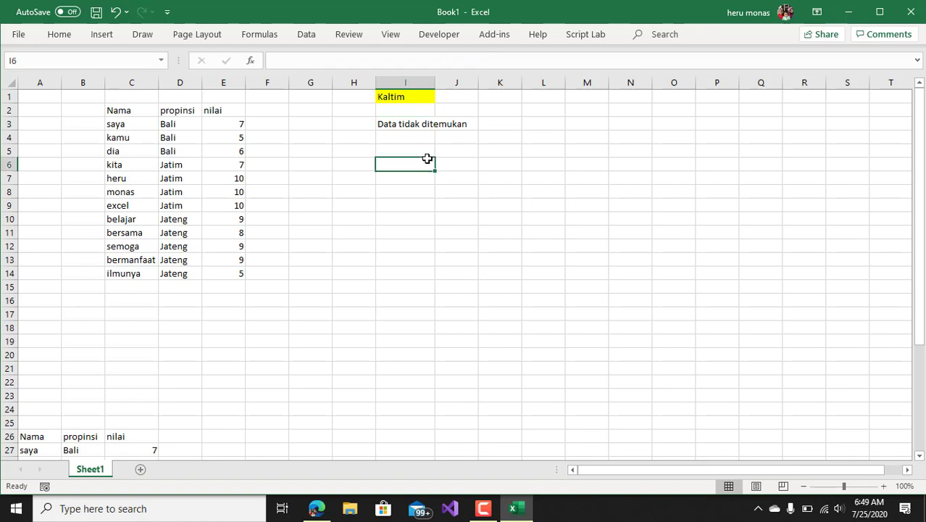
Step: Return the filter criterion in cell I1 to Bali
left_click(418, 97)
type("Bali")
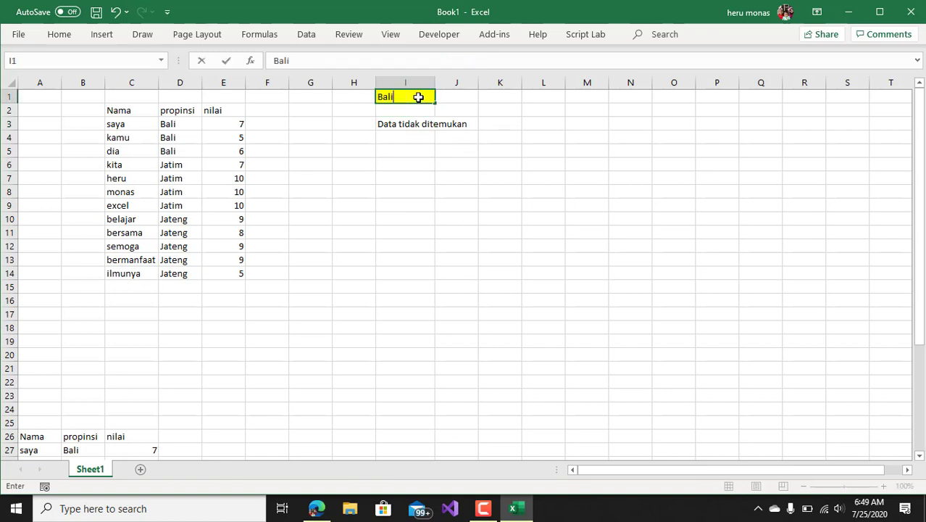
key("Return")
left_click(528, 229)
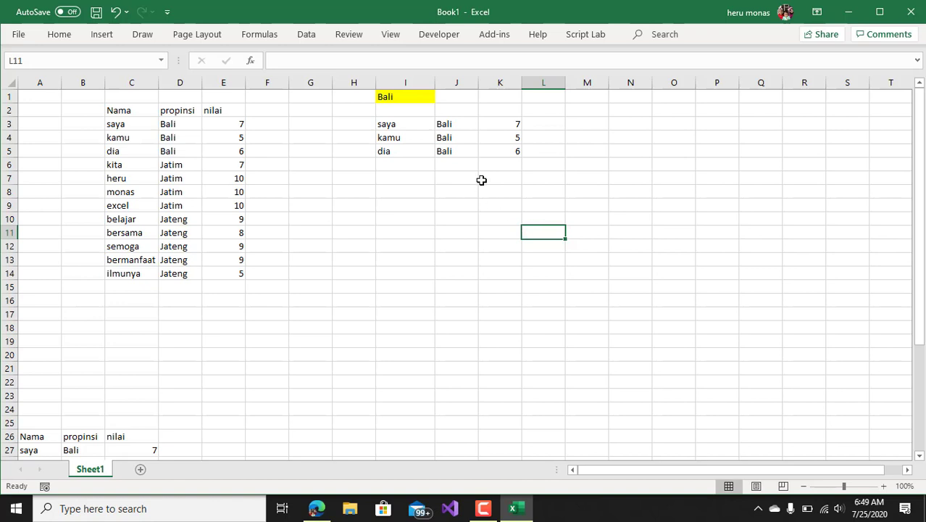
Step: Set the criterion in cell I1 to Jateng and inspect the spilled FILTER range from I3 to K7
left_click(408, 96)
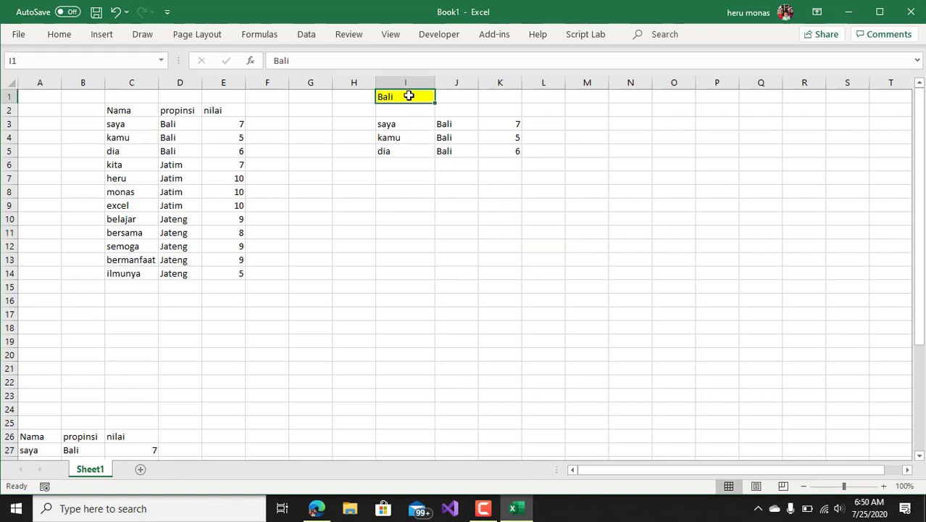
type("Jateng")
key("Return")
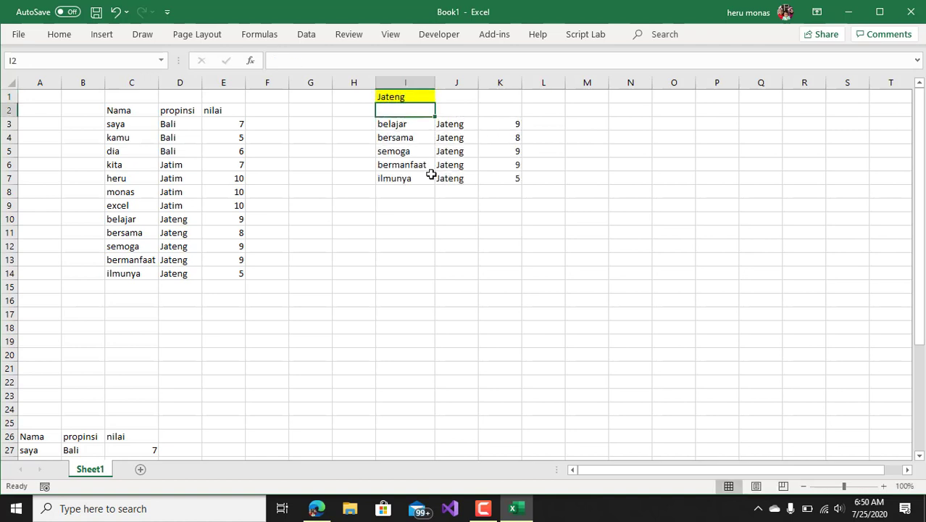
left_click(396, 124)
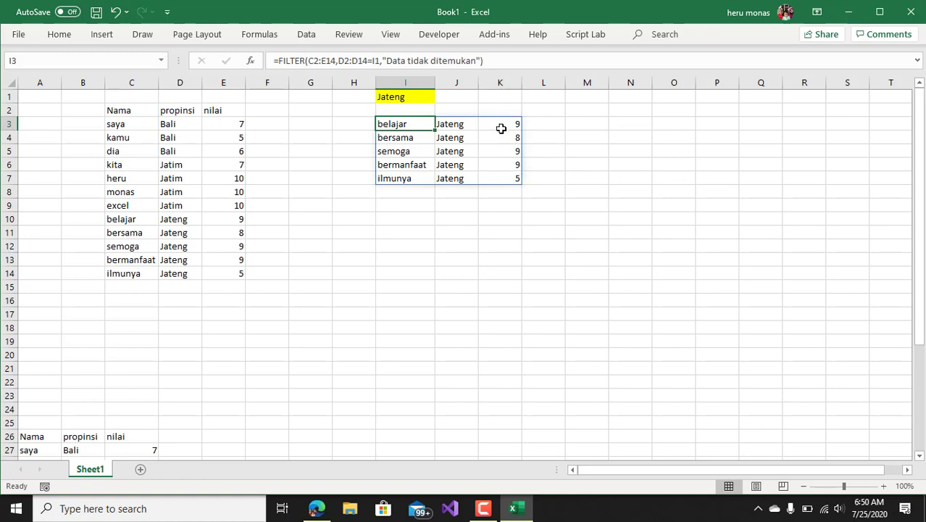
left_click(499, 181)
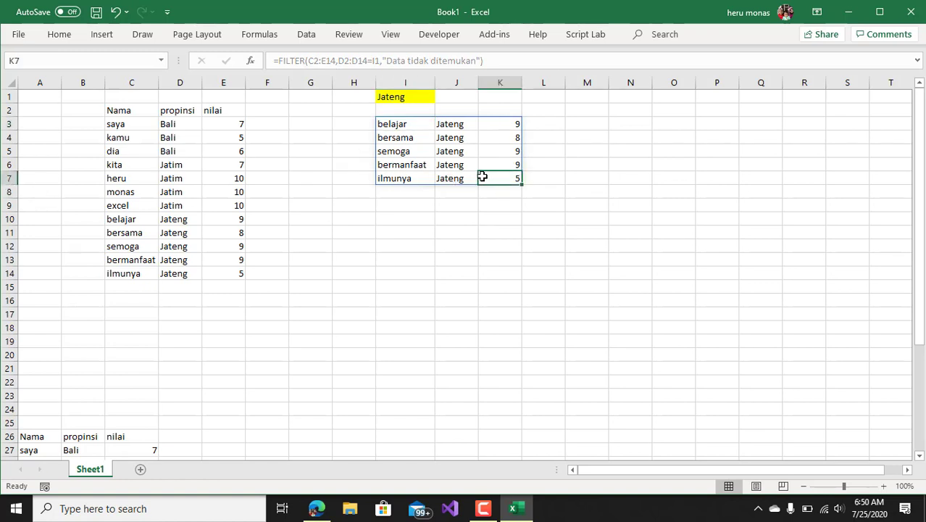
Step: Clear the criterion in cell I1 and enter the text "sekedar data" in cell J5, inside the FILTER formula's spill area
left_click(420, 99)
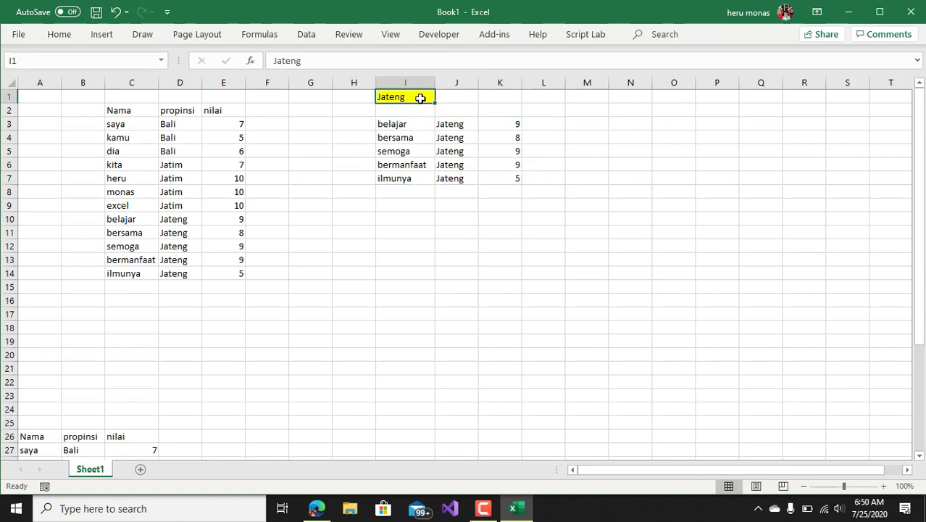
key("Delete")
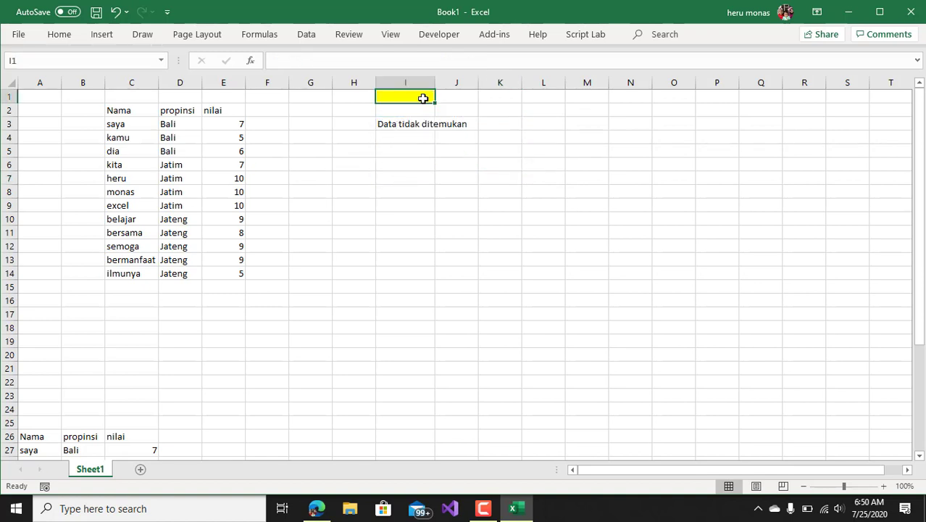
left_click(450, 149)
type("data asal")
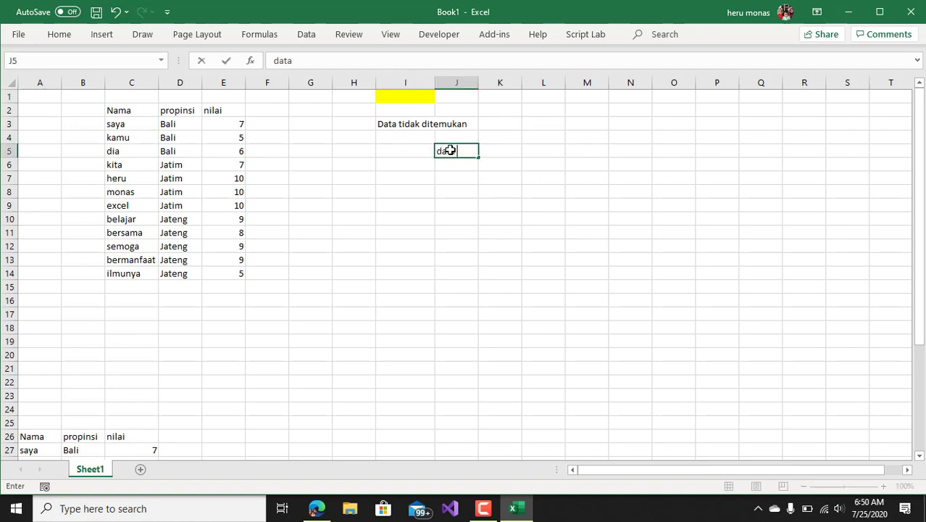
key("BackSpace")
key("BackSpace")
key("BackSpace")
key("BackSpace")
key("BackSpace")
key("BackSpace")
key("BackSpace")
key("BackSpace")
key("BackSpace")
type("sekedar data")
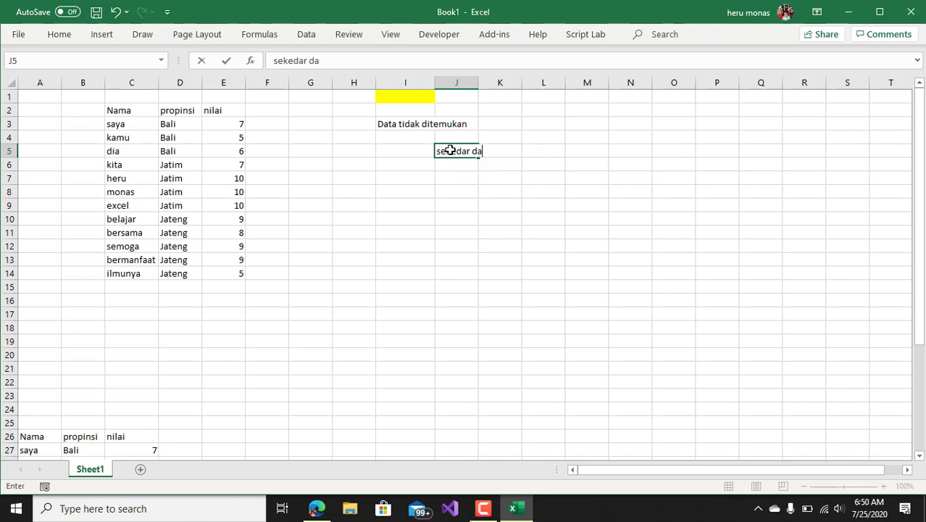
left_click(454, 178)
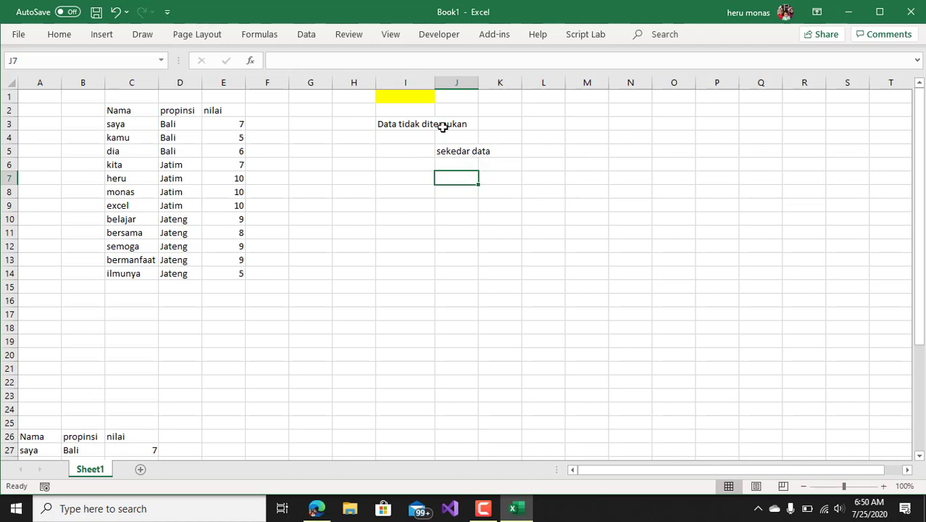
Step: Enter Bali as the criterion in cell I1 and inspect the FILTER formula in I3 while J5 blocks its spill range
left_click(412, 94)
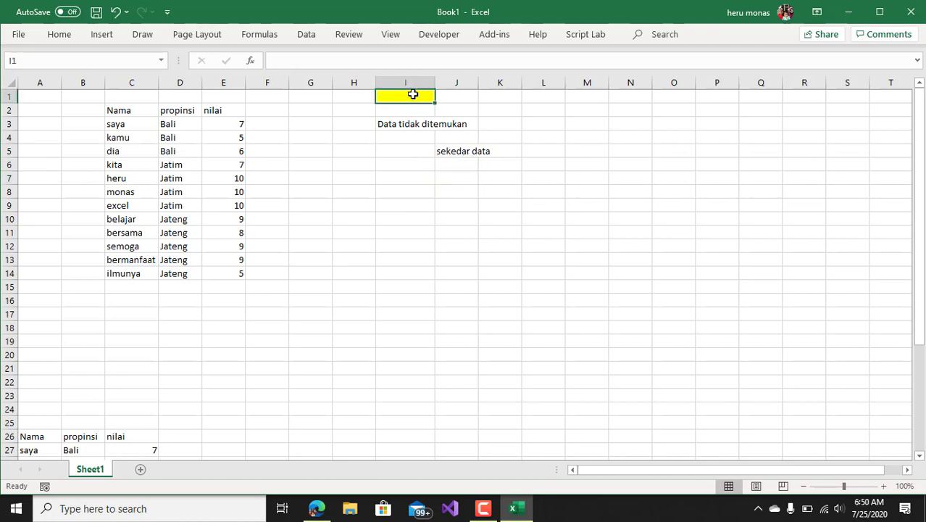
left_click_drag(399, 123, 497, 173)
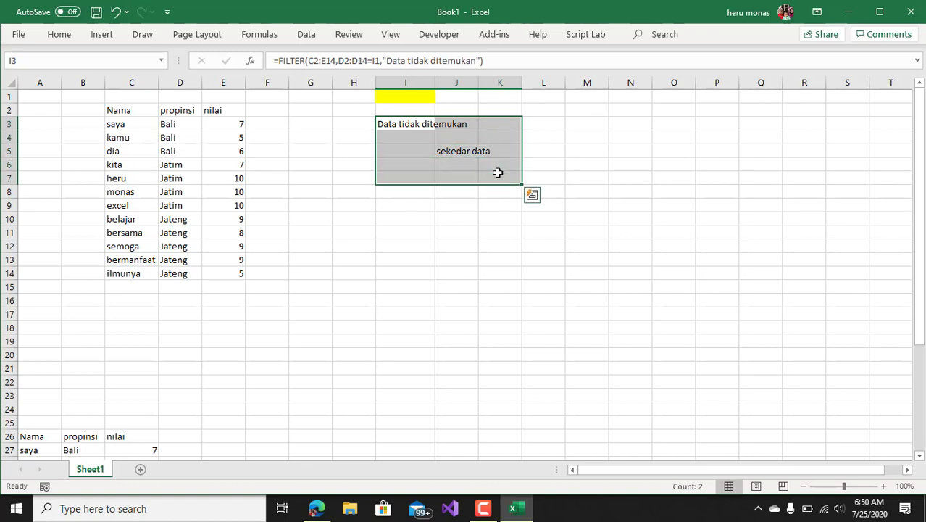
left_click(455, 151)
left_click(416, 96)
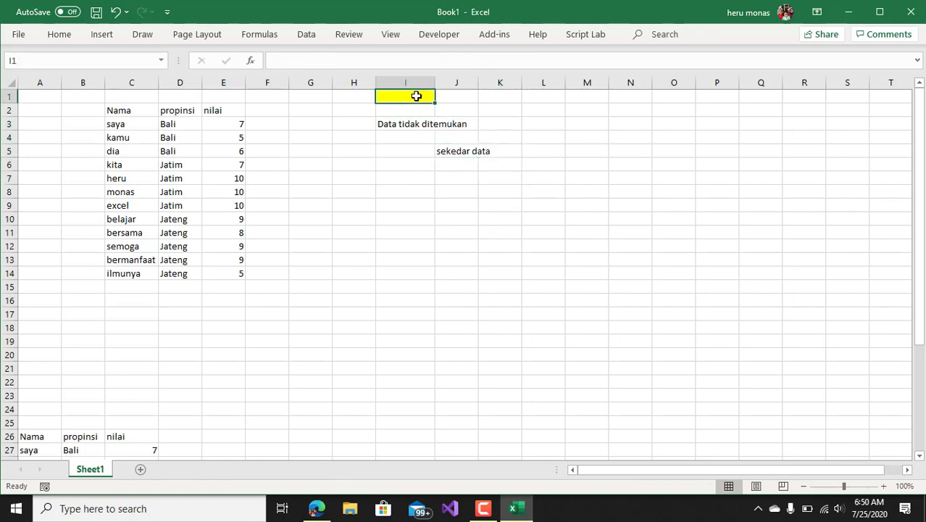
type("Bali")
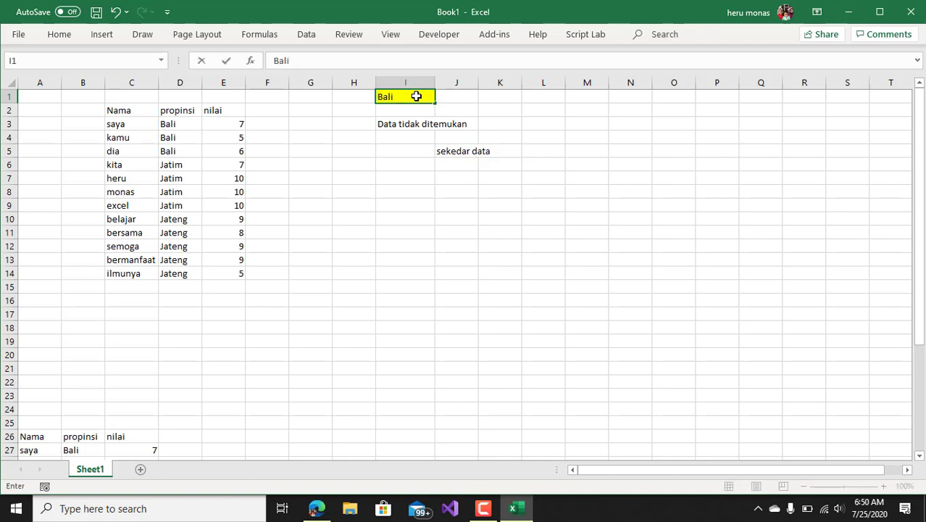
key("Return")
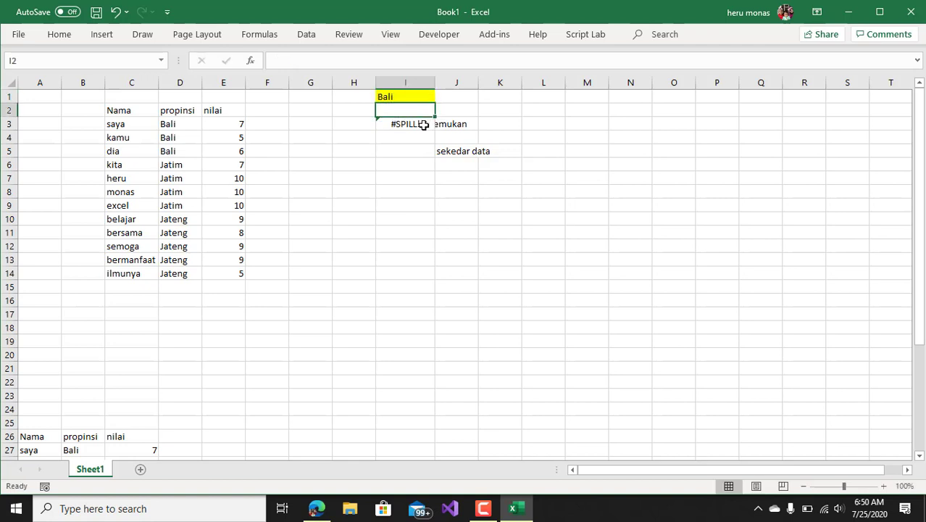
left_click(423, 124)
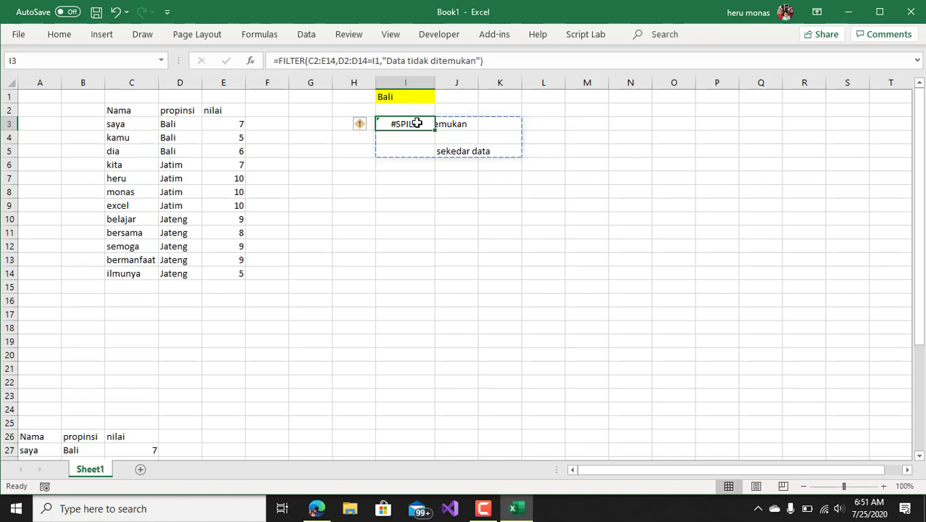
Step: Delete the text blocking the spill range in cell J5 and check the FILTER formula in I3 again
left_click(461, 150)
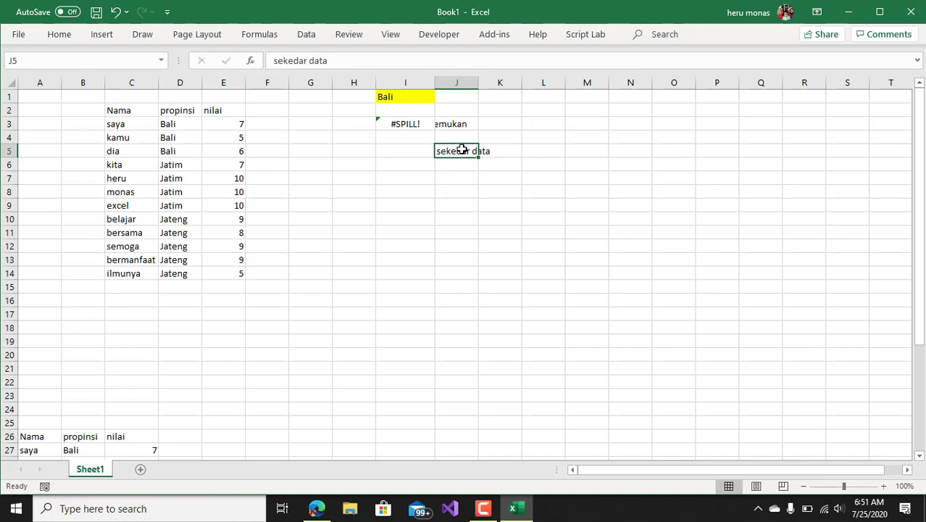
key("Delete")
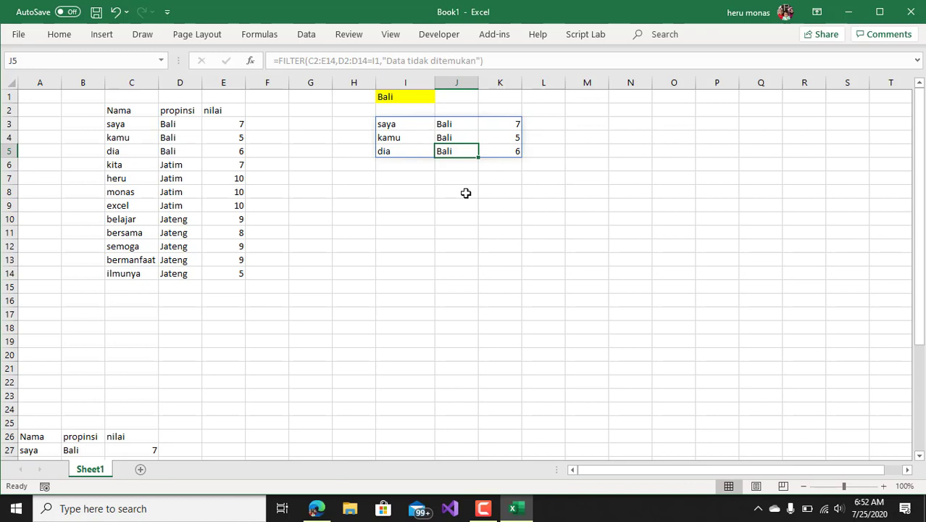
left_click(411, 215)
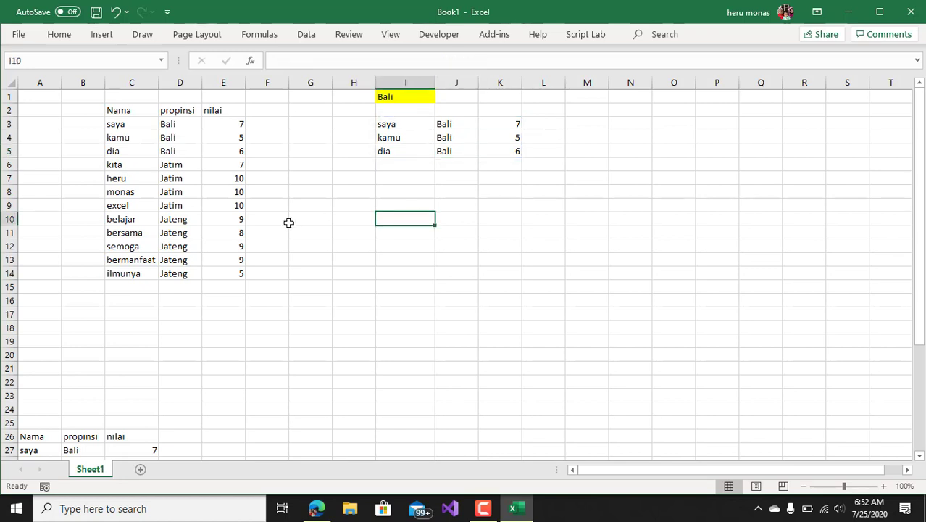
left_click(394, 124)
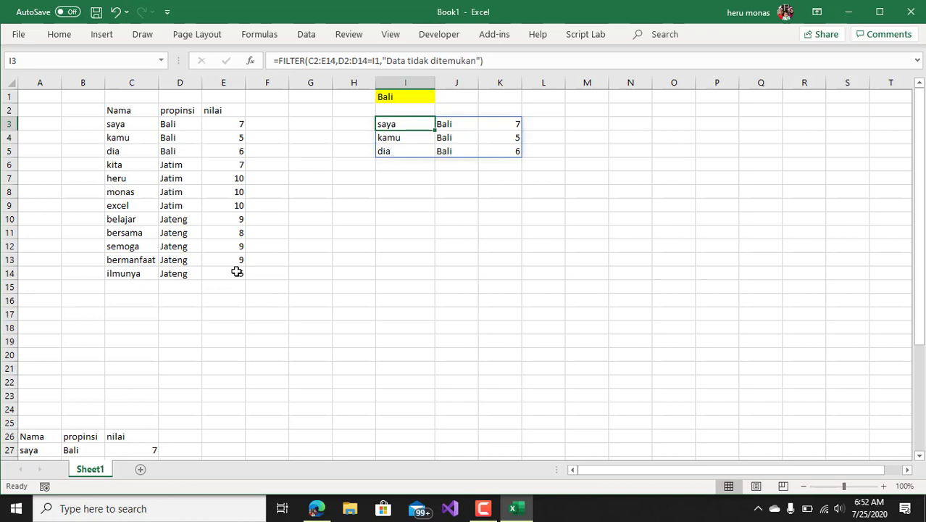
Step: Enter "data tambahan" in cell C15 below the last Nama entry and widen column C to fit the text
left_click(134, 288)
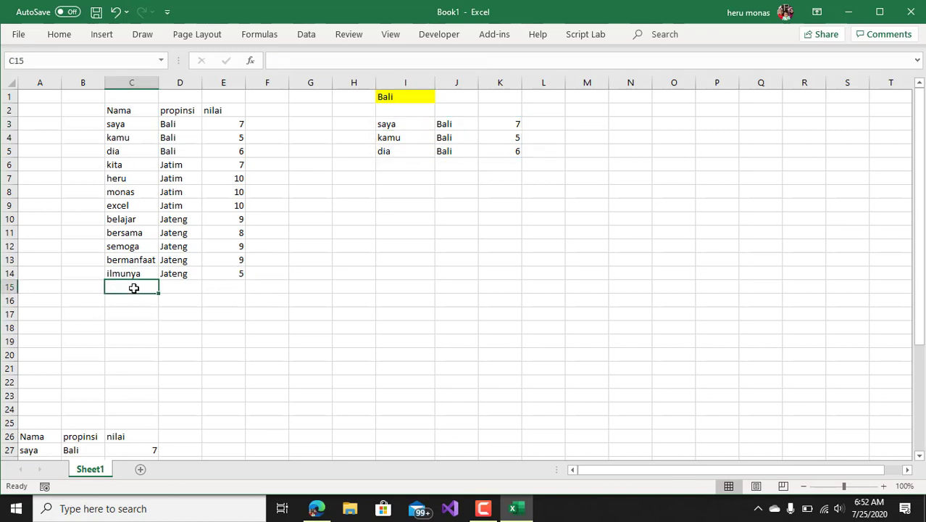
type("data ta")
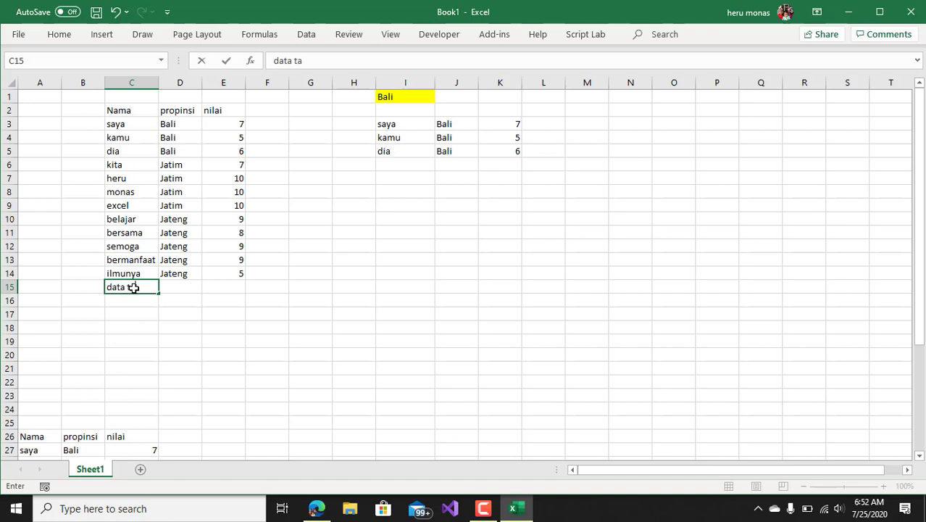
type("mbahan")
left_click(161, 82)
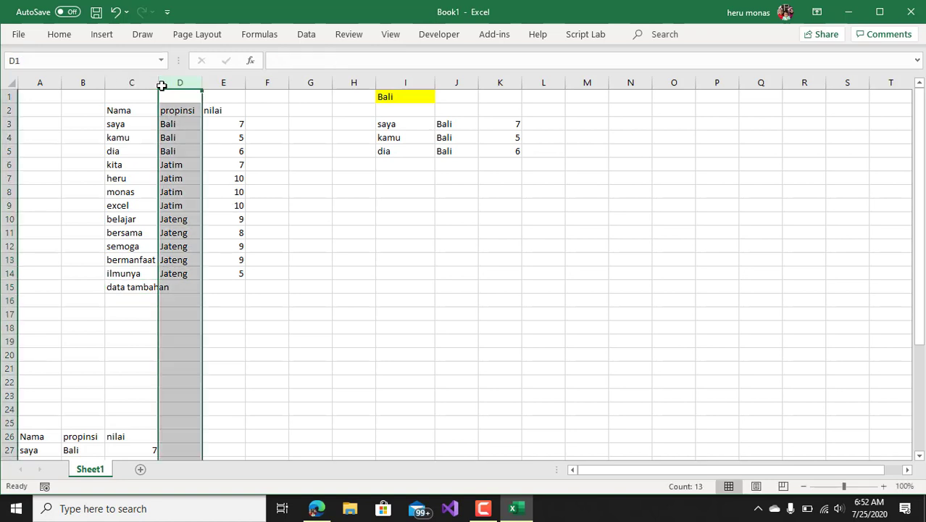
left_click_drag(159, 83, 175, 82)
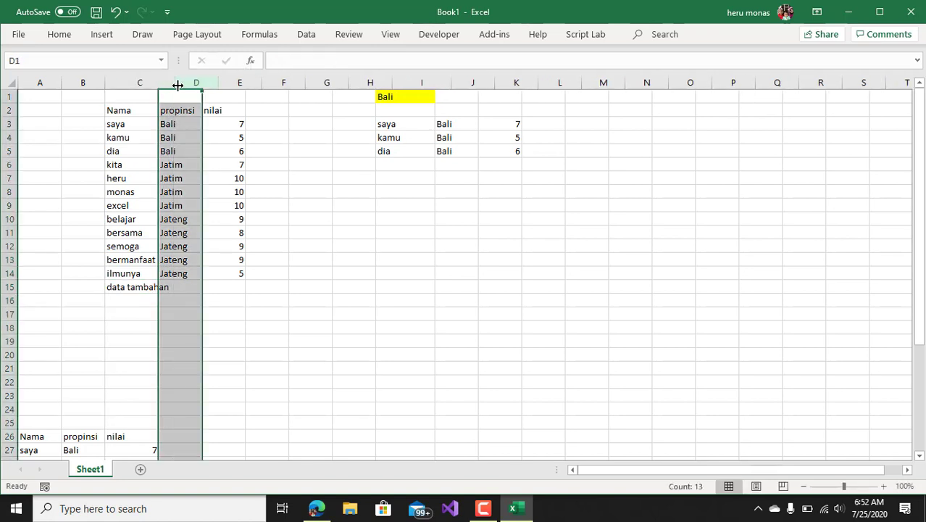
Step: Complete the added row 15 with propinsi Jateng in D15 and nilai 100 in E15
left_click(195, 288)
type("Jateng")
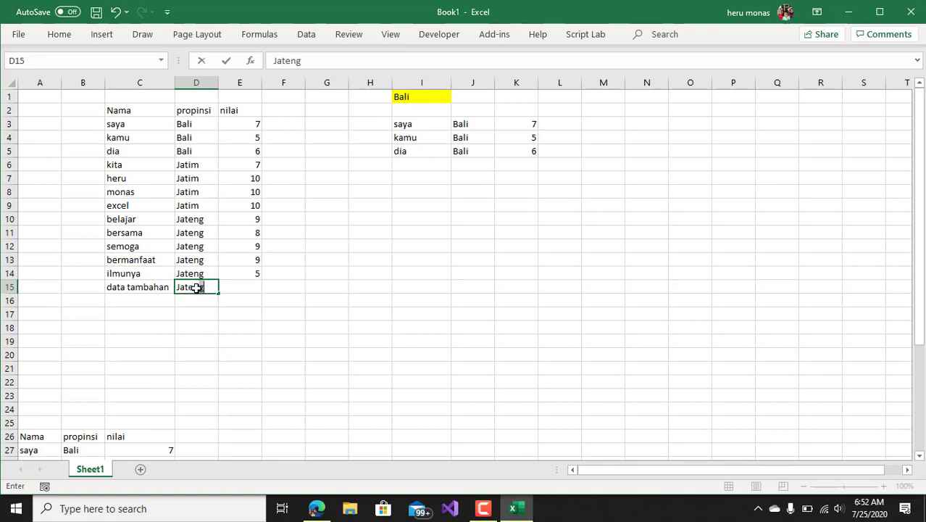
key("Return")
key("Up")
key("Right")
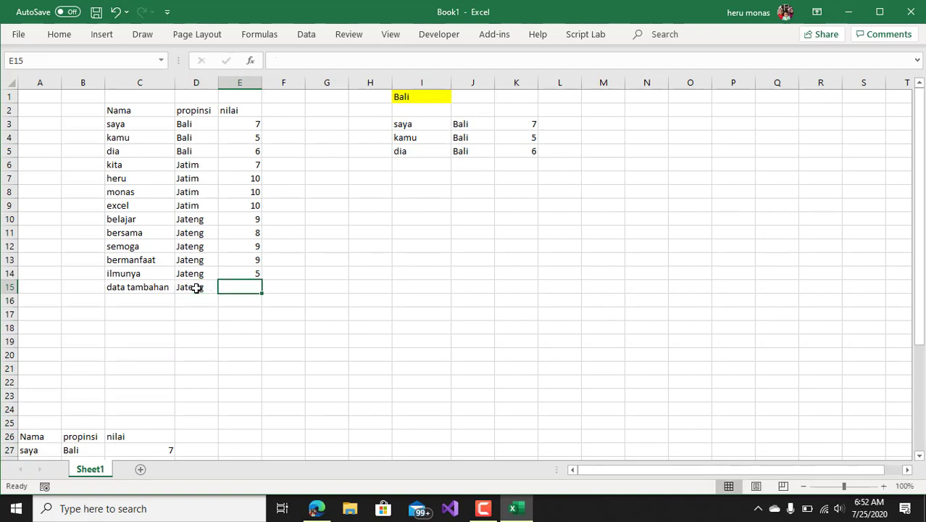
type("100")
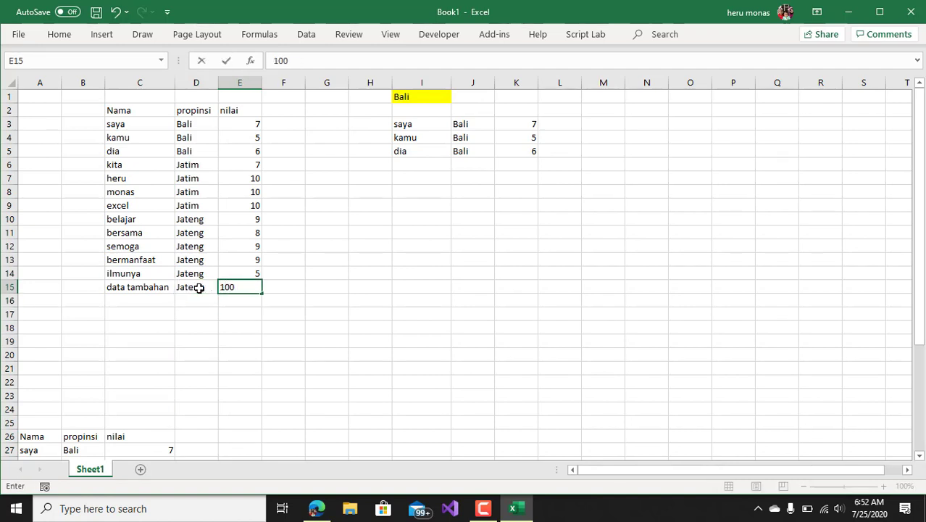
left_click(340, 287)
Step: Set the criterion in cell I1 to Jateng and examine the array range C2:E14 in the FILTER formula in I3
left_click(425, 100)
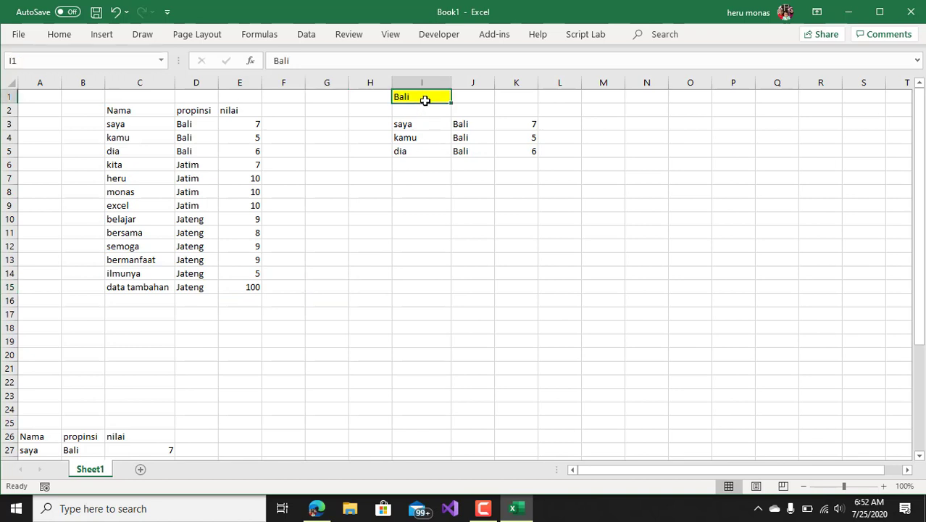
type("Jateng")
key("Return")
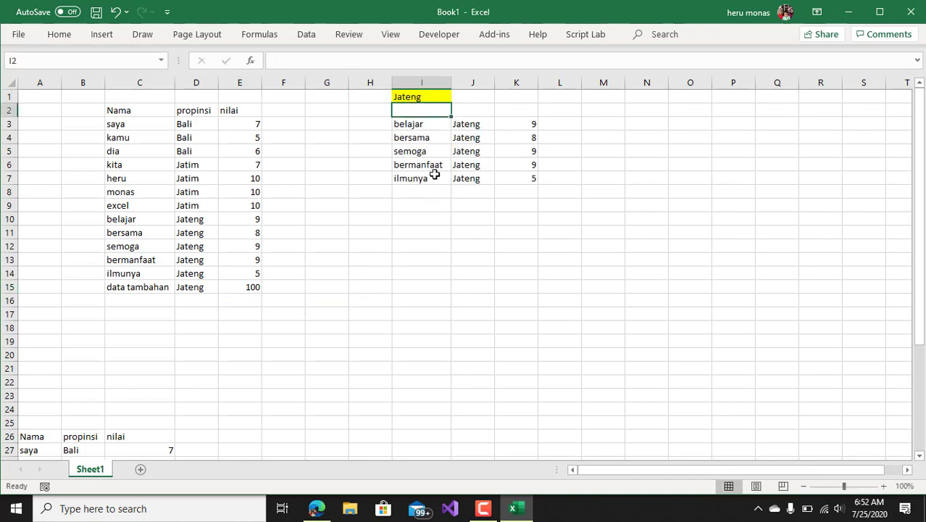
left_click(426, 125)
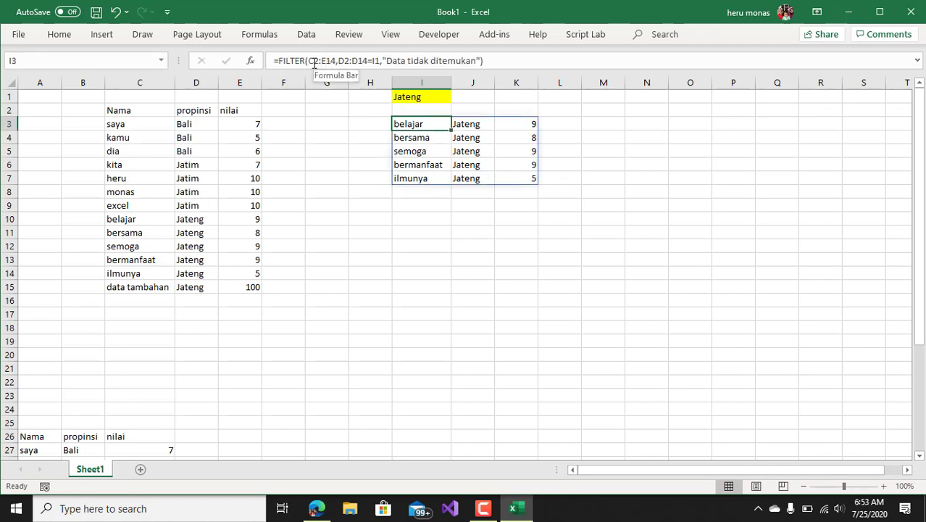
left_click_drag(309, 62, 335, 62)
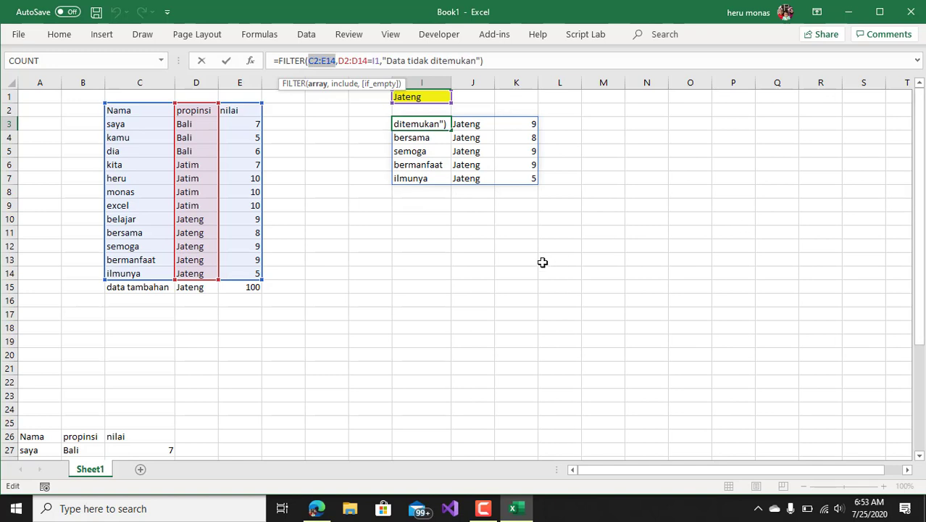
key("ctrl+Return")
Step: Format the range A26:C38 as a table with headers, using a green medium table style
left_click_drag(920, 149, 910, 341)
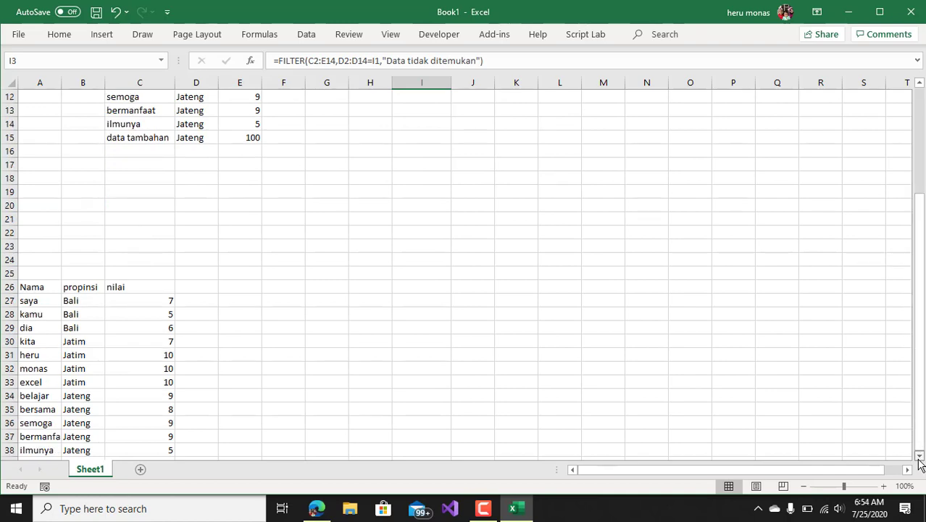
scroll(919, 462, "down", 2)
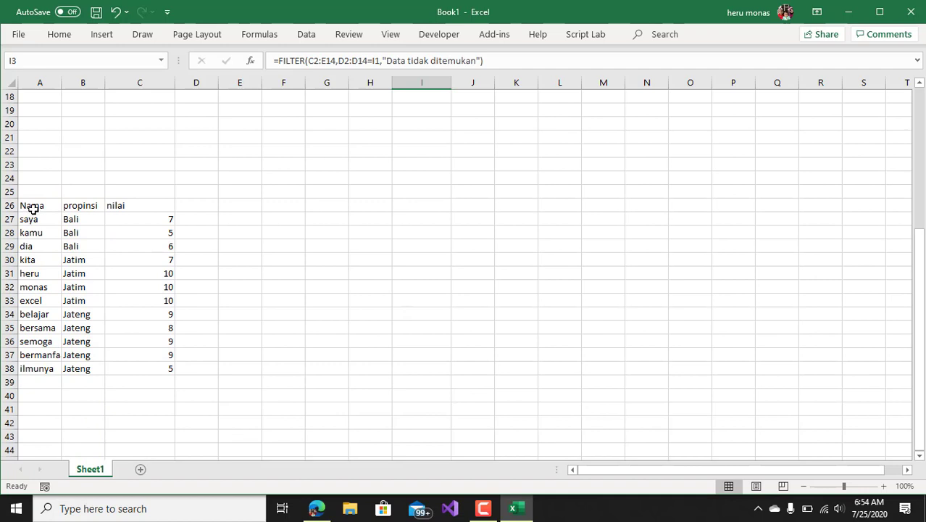
left_click_drag(34, 208, 159, 365)
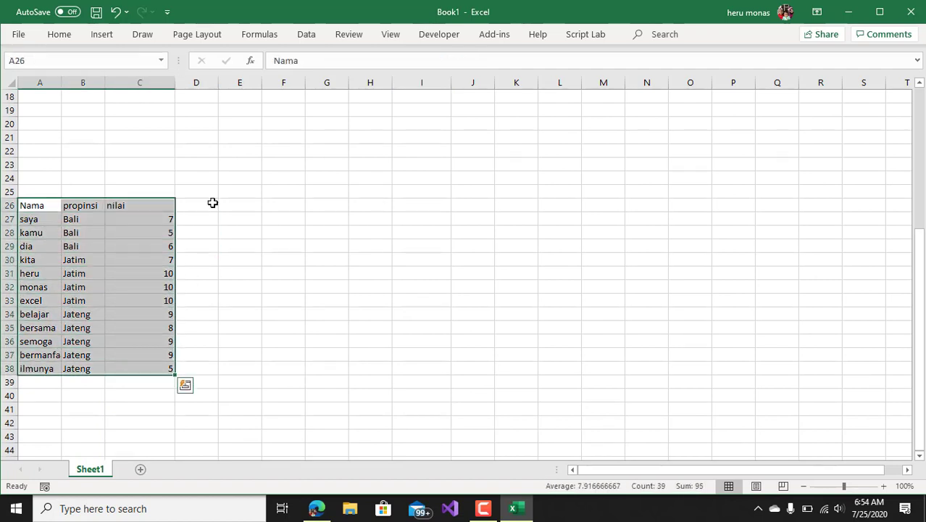
left_click(59, 35)
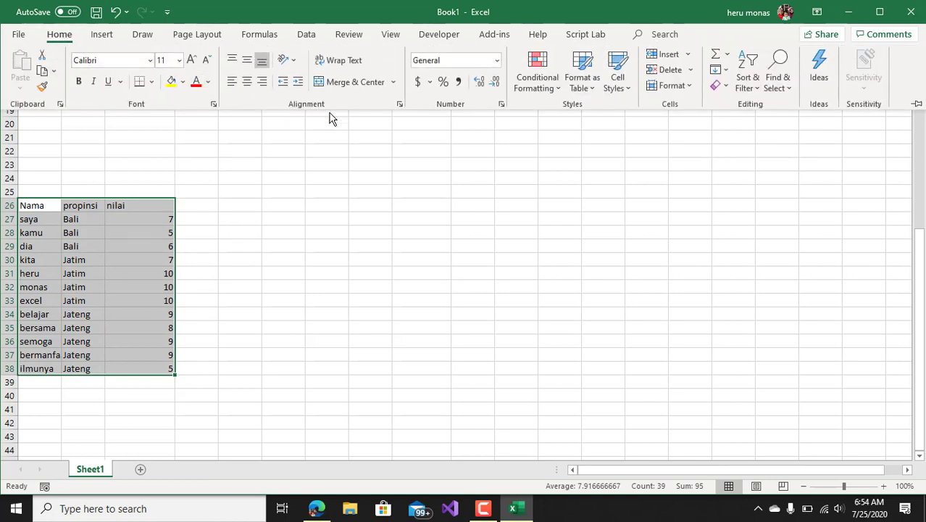
left_click(588, 86)
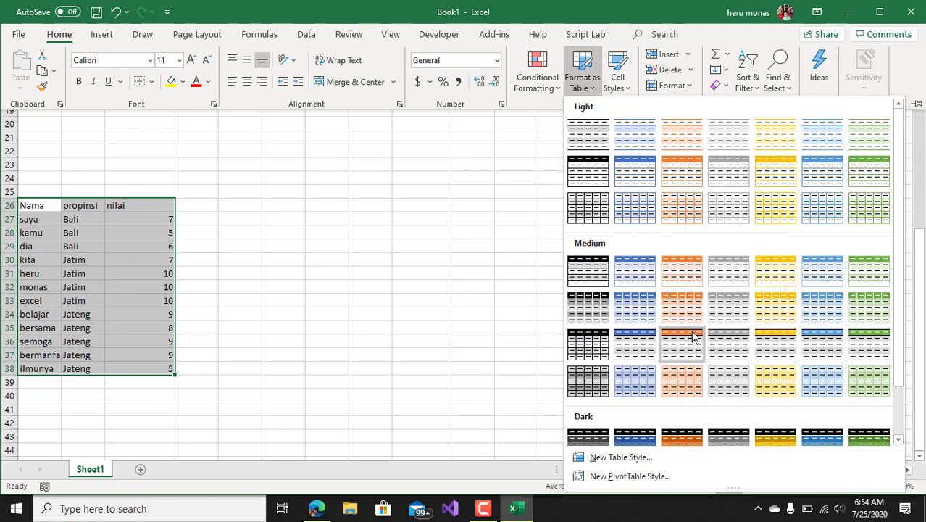
left_click(877, 304)
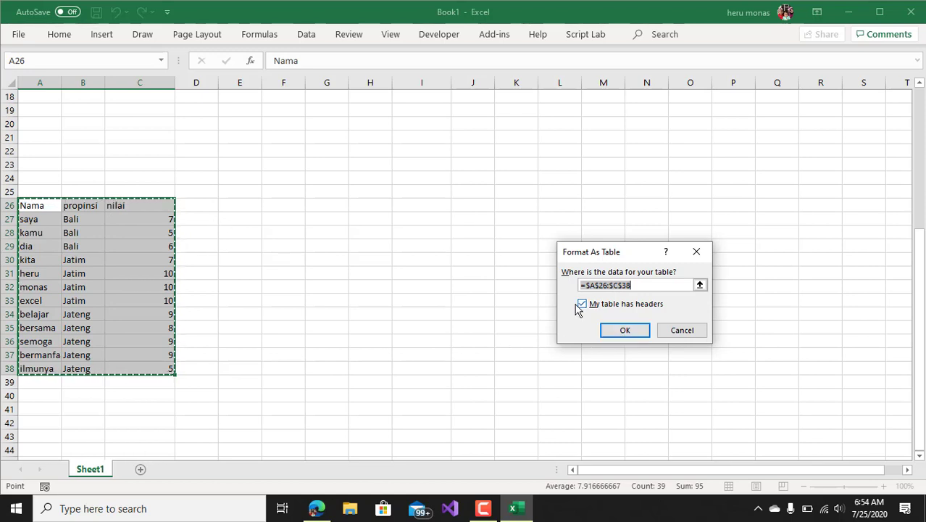
left_click(625, 330)
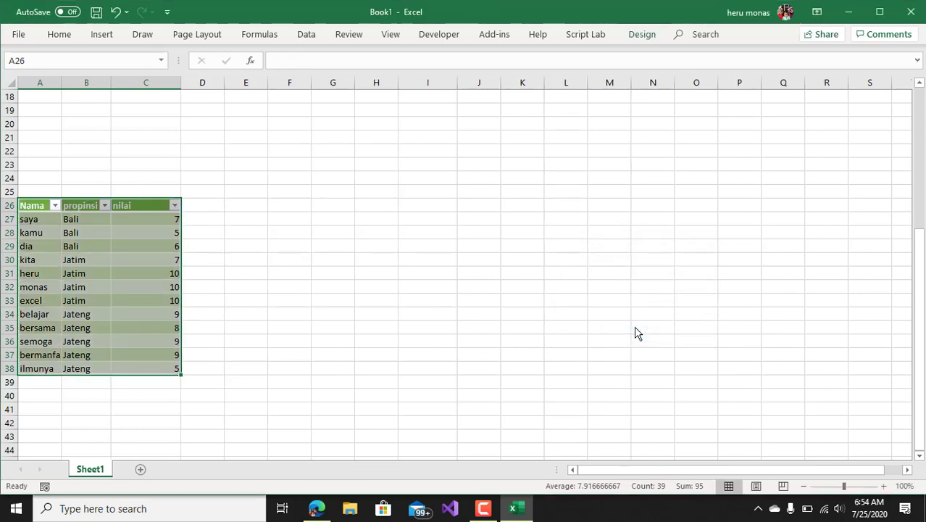
left_click(288, 258)
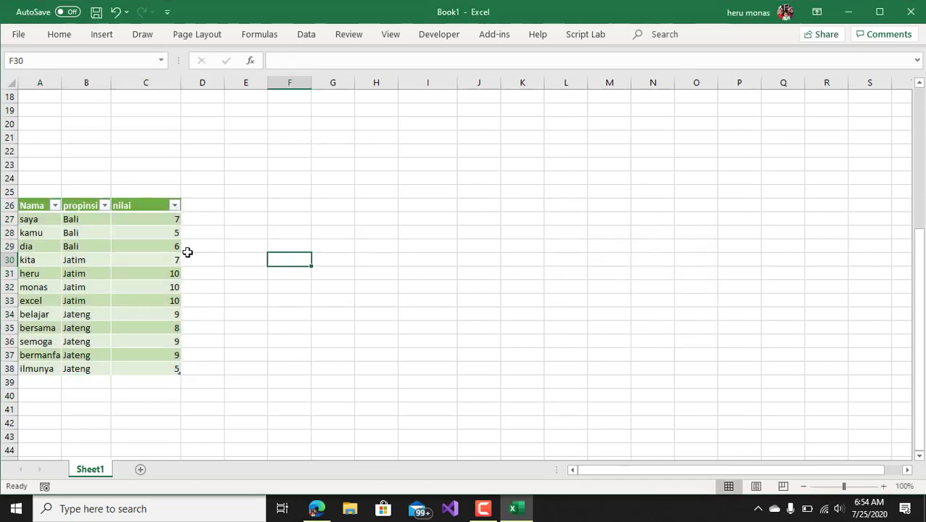
left_click(333, 205)
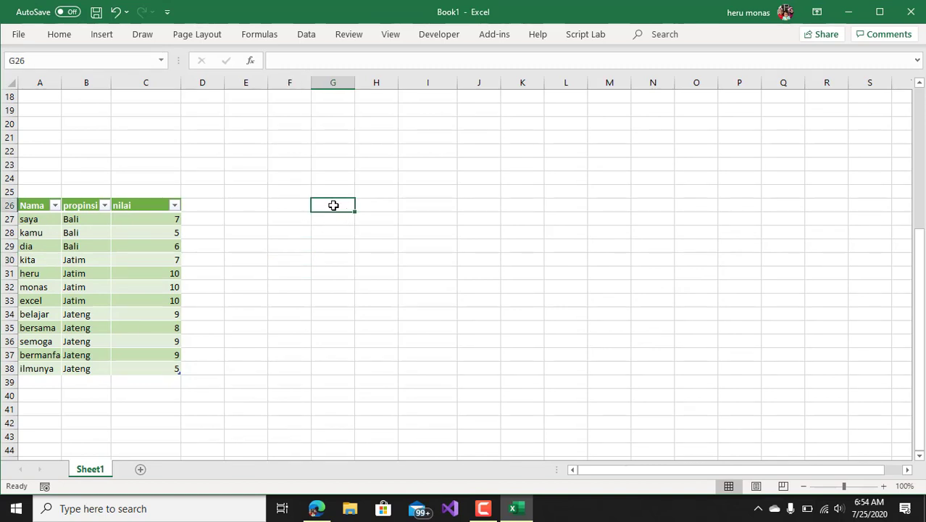
type("=filt")
key("Tab")
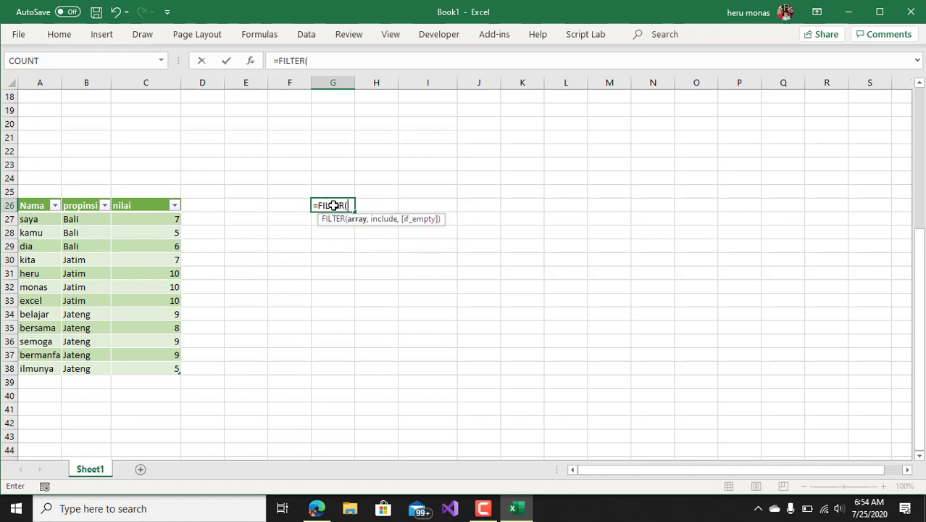
left_click_drag(210, 252, 151, 365)
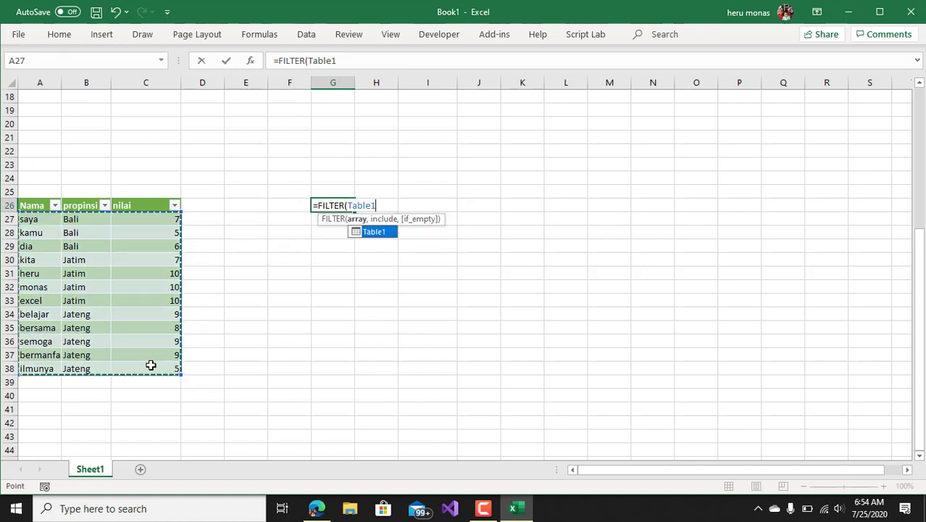
left_click(315, 337)
key("BackSpace")
key("BackSpace")
key("BackSpace")
key("BackSpace")
key("BackSpace")
key("BackSpace")
key("BackSpace")
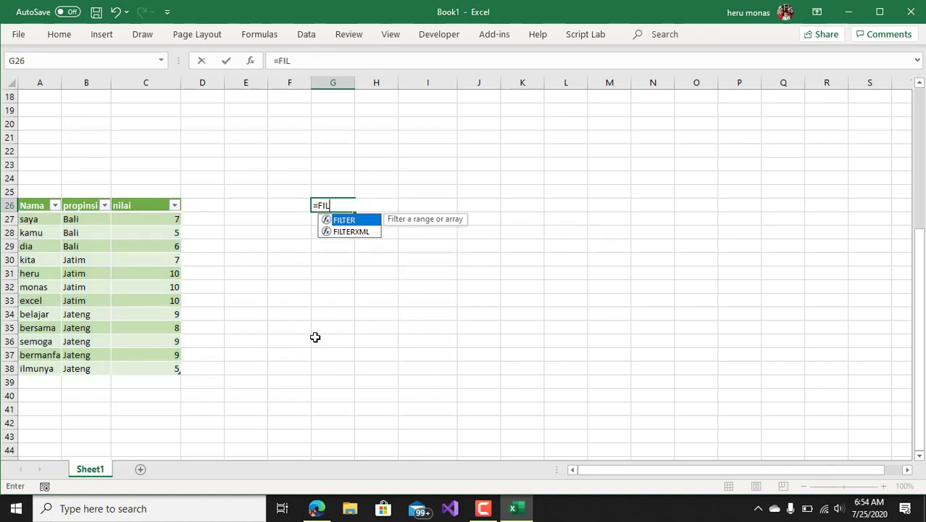
key("BackSpace")
key("BackSpace")
key("BackSpace")
key("BackSpace")
left_click(392, 322)
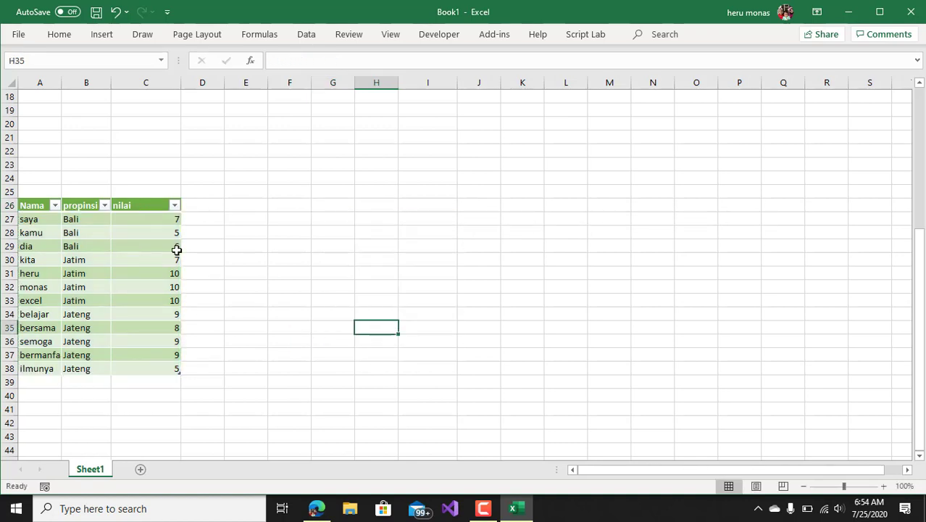
Step: Rename the table in A26:C38 to TabelSaya
left_click_drag(38, 208, 151, 368)
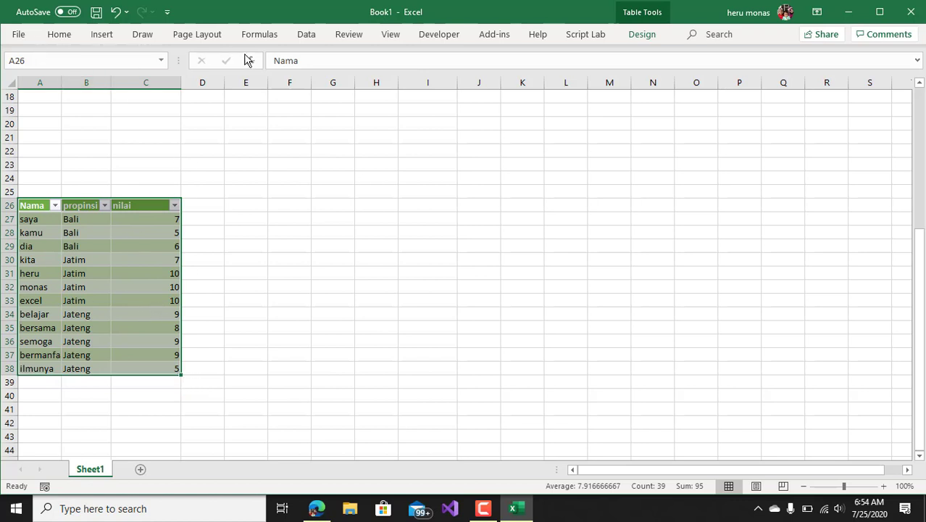
left_click(646, 38)
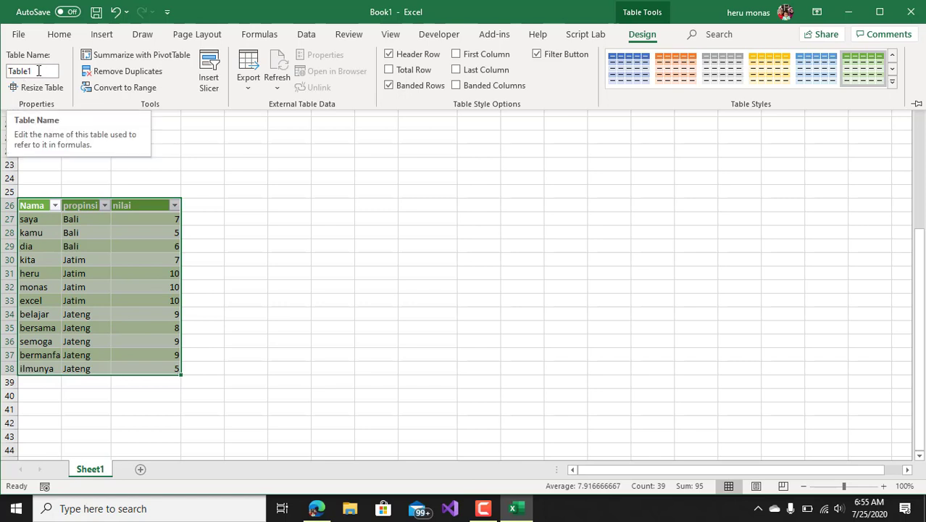
left_click_drag(38, 71, 65, 73)
type("Ta")
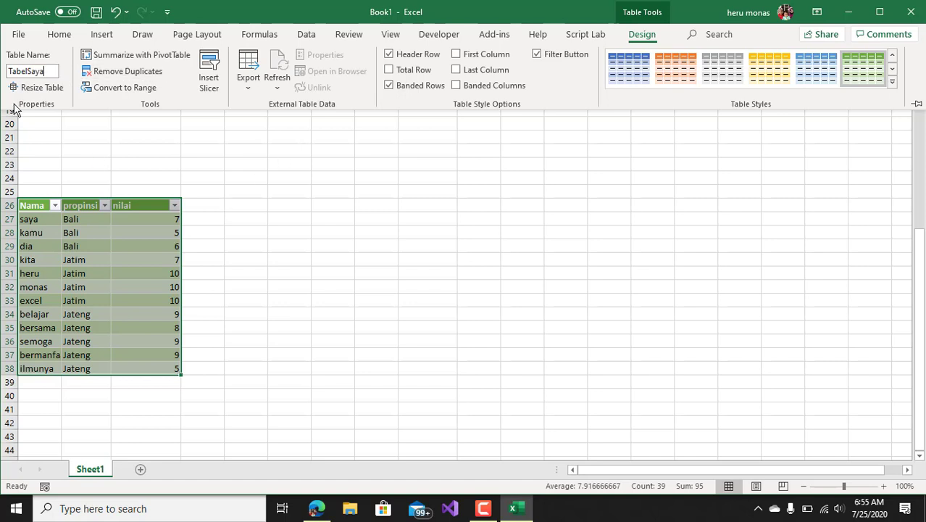
key("ctrl+F1")
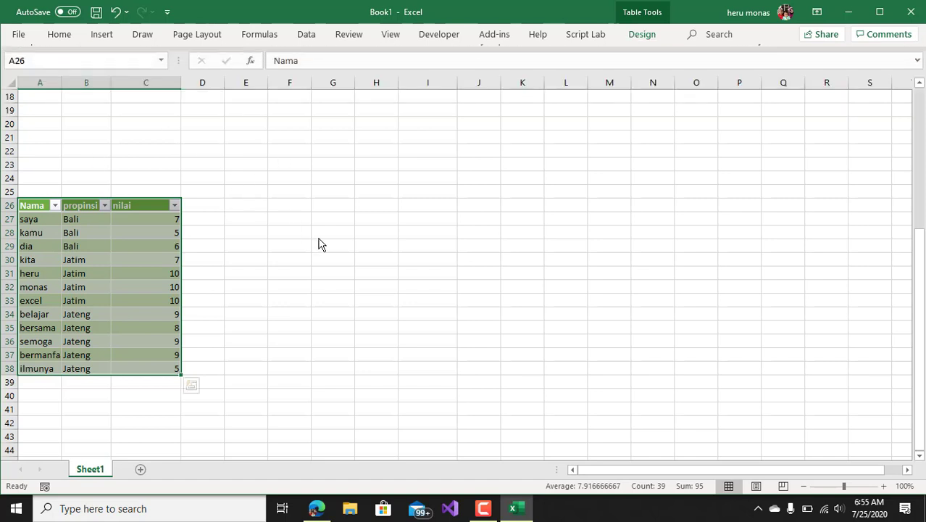
left_click(243, 254)
Step: Start a FILTER formula in cell F26, beside the TabelSaya table
left_click(288, 209)
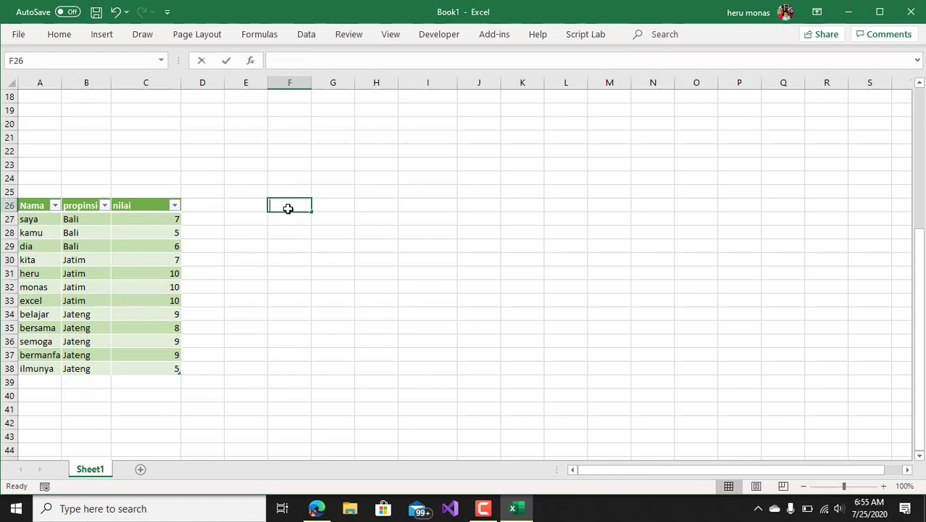
type("=filer")
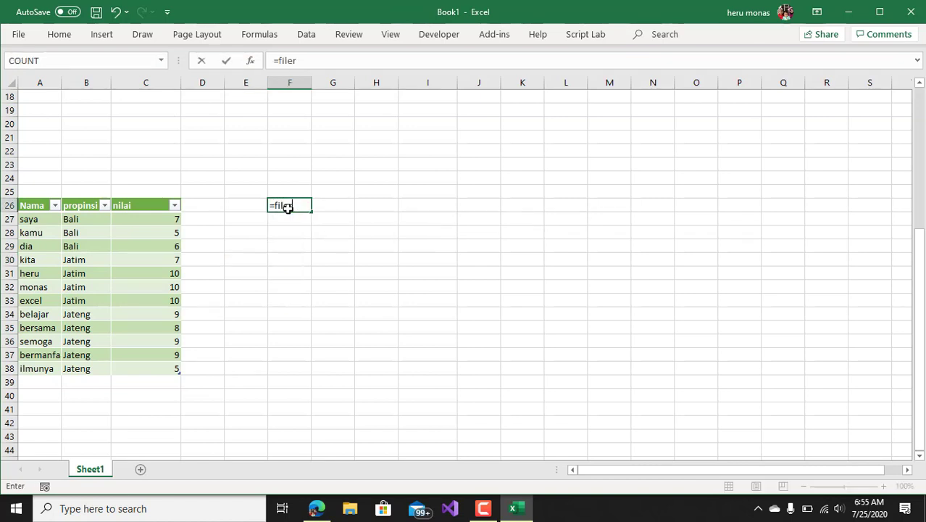
type("e")
key("Tab")
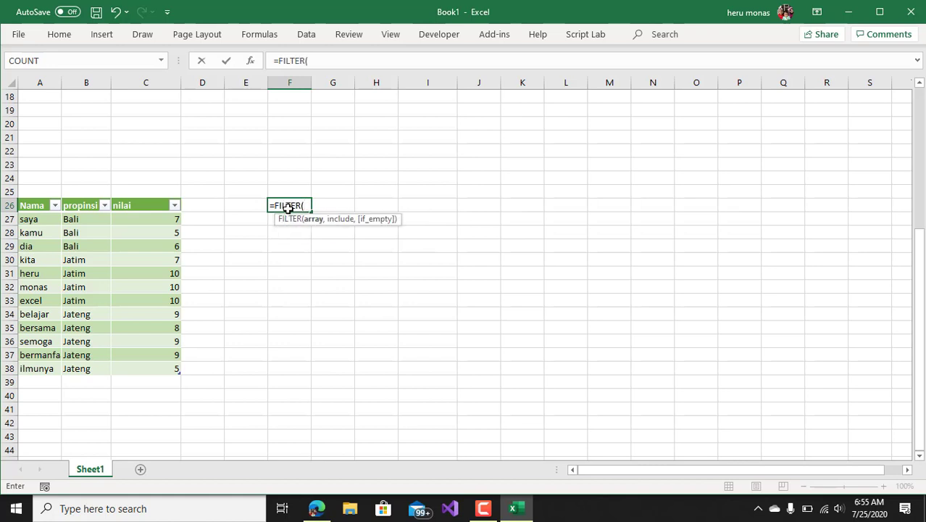
Step: Set the array argument of the FILTER formula in F26 to the TabelSaya data in A27:C38
left_click_drag(49, 219, 154, 364)
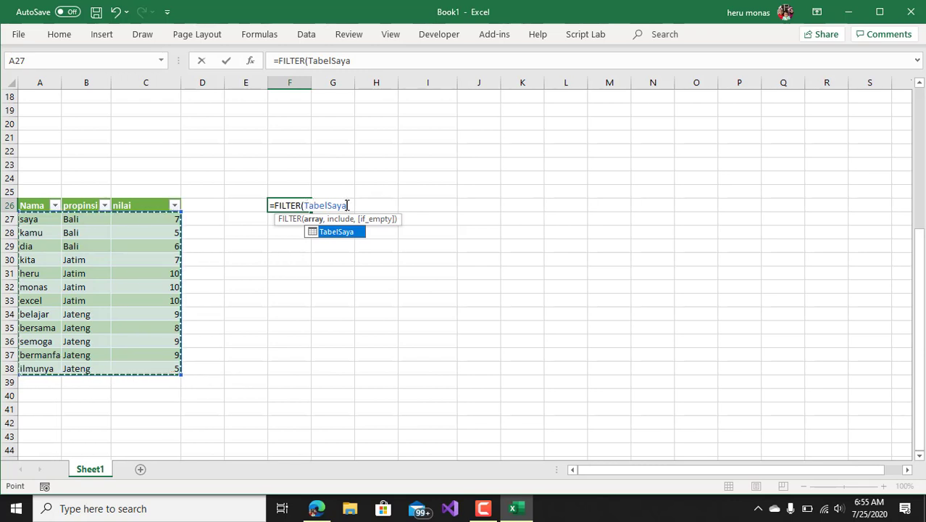
type(",")
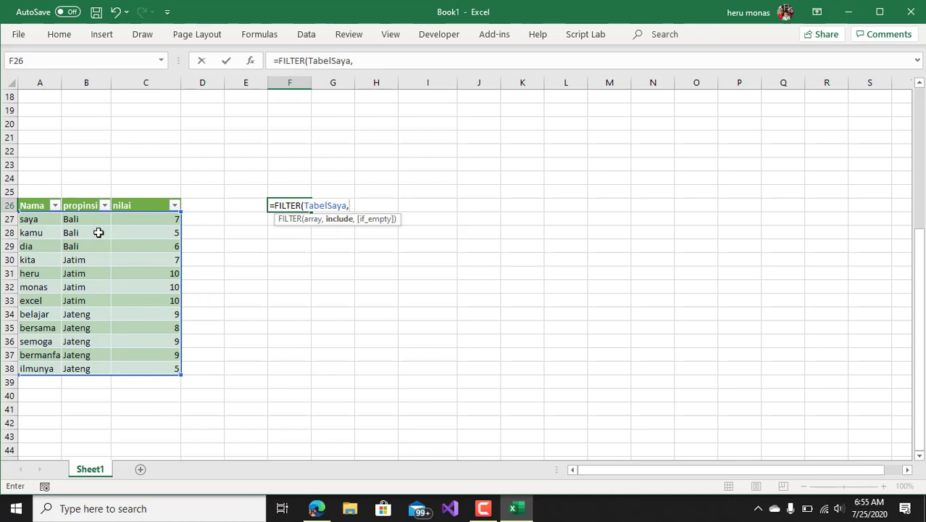
left_click_drag(83, 219, 79, 368)
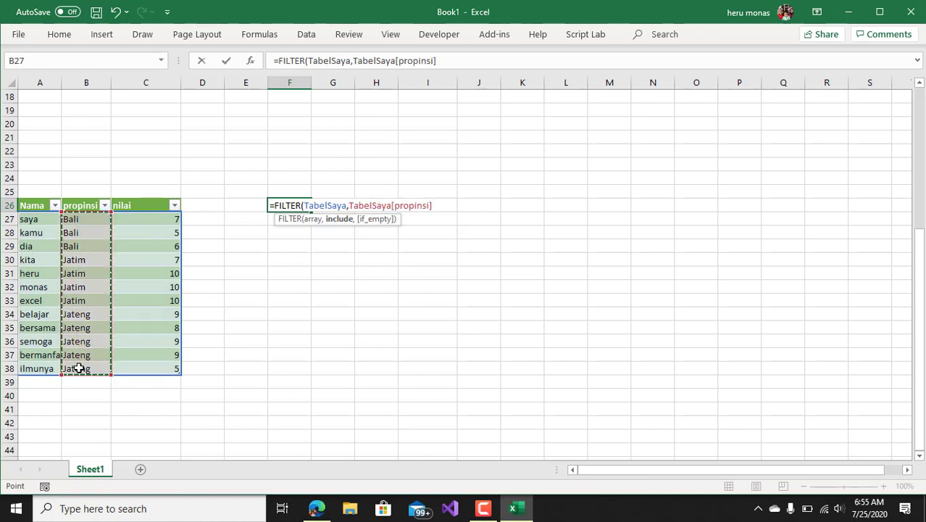
key("BackSpace")
key("BackSpace")
key("BackSpace")
key("BackSpace")
key("BackSpace")
key("BackSpace")
key("BackSpace")
key("BackSpace")
key("BackSpace")
key("BackSpace")
key("BackSpace")
key("BackSpace")
key("BackSpace")
key("BackSpace")
key("BackSpace")
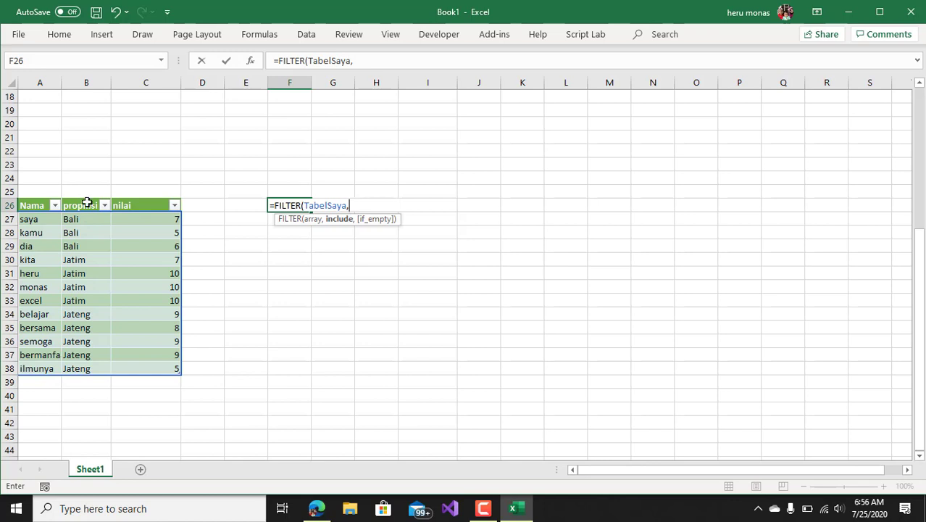
Step: Complete the FILTER formula in F26 with the include condition TabelSaya[propinsi]=F24
left_click(86, 203)
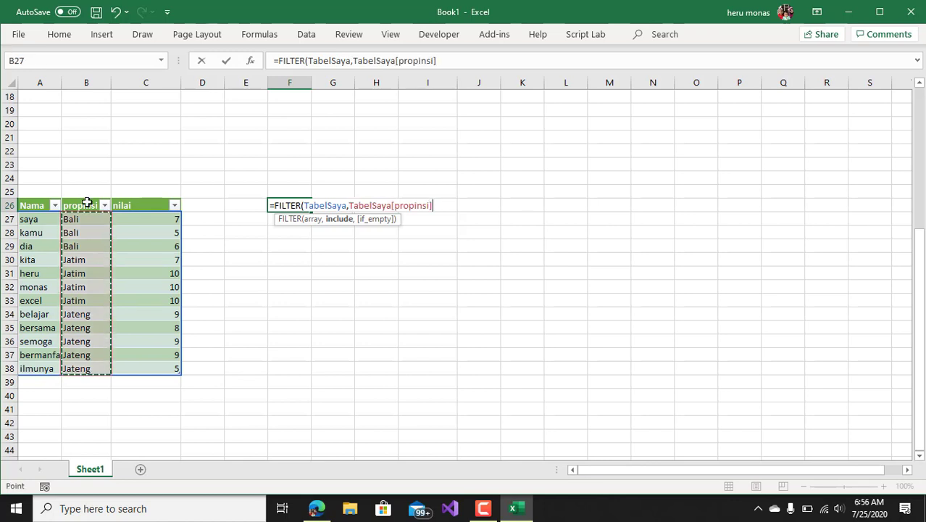
left_click(457, 64)
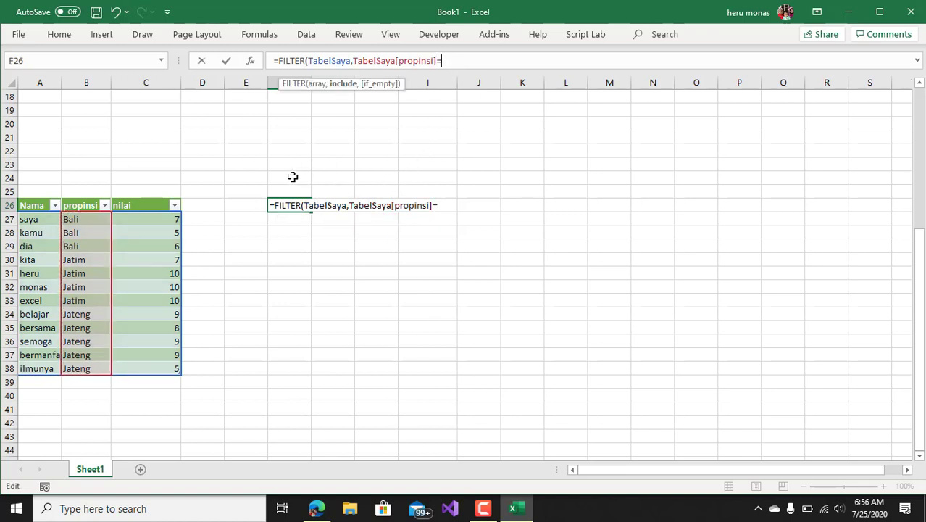
left_click(293, 177)
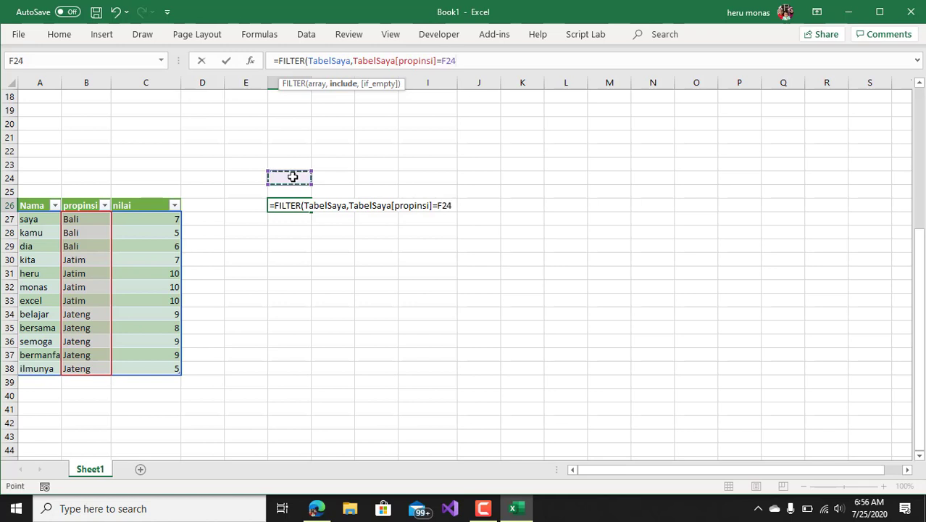
key("Return")
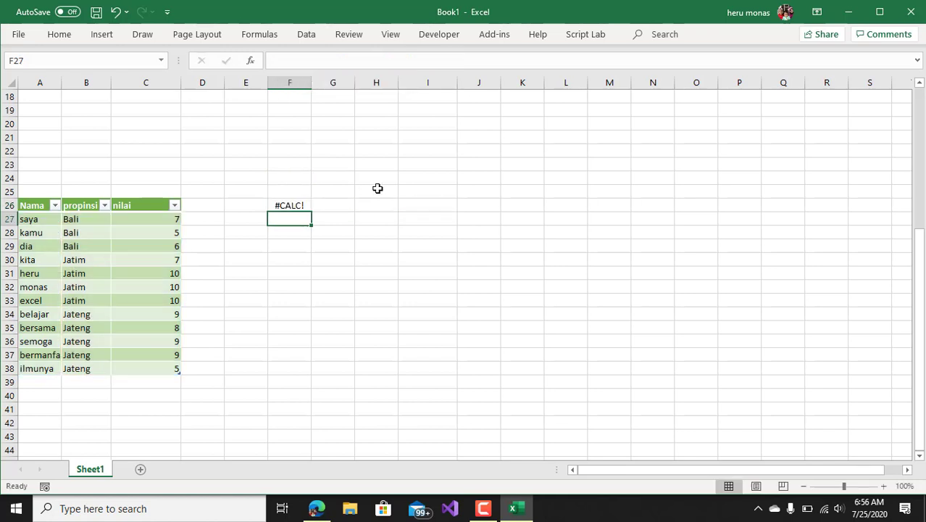
left_click(278, 206)
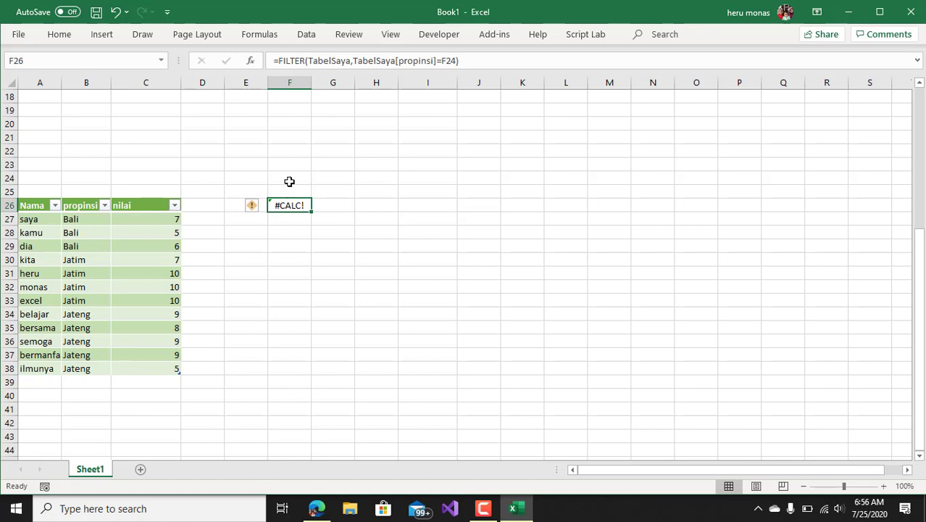
Step: Enter Bali in F24 as the province criterion for the FILTER formula
left_click(292, 179)
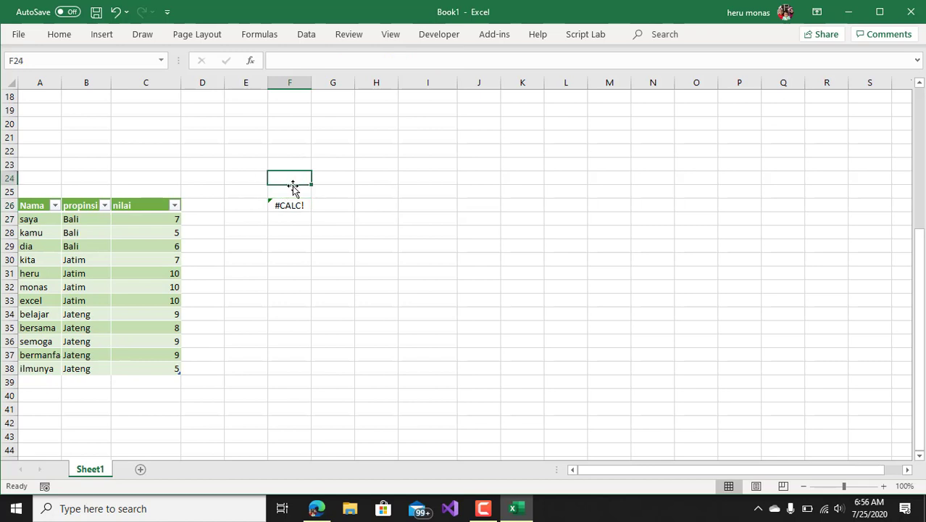
type("Bali")
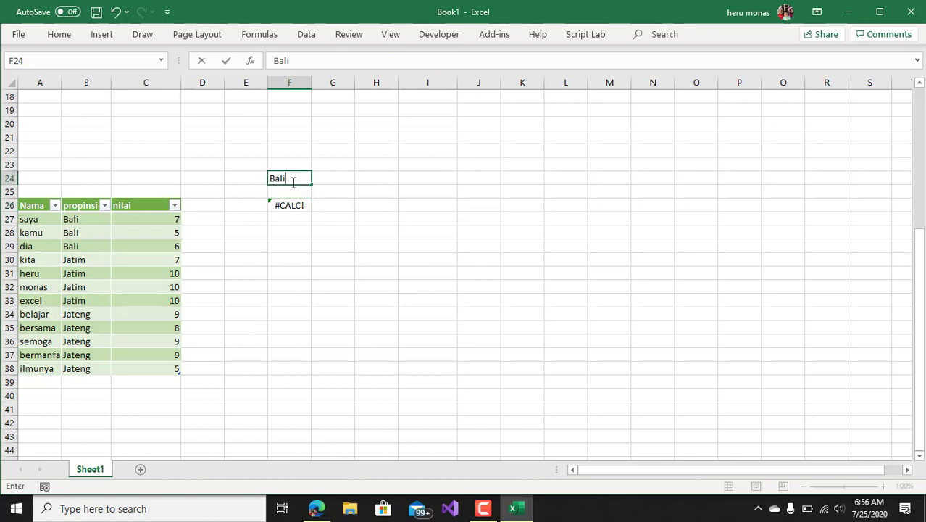
key("Return")
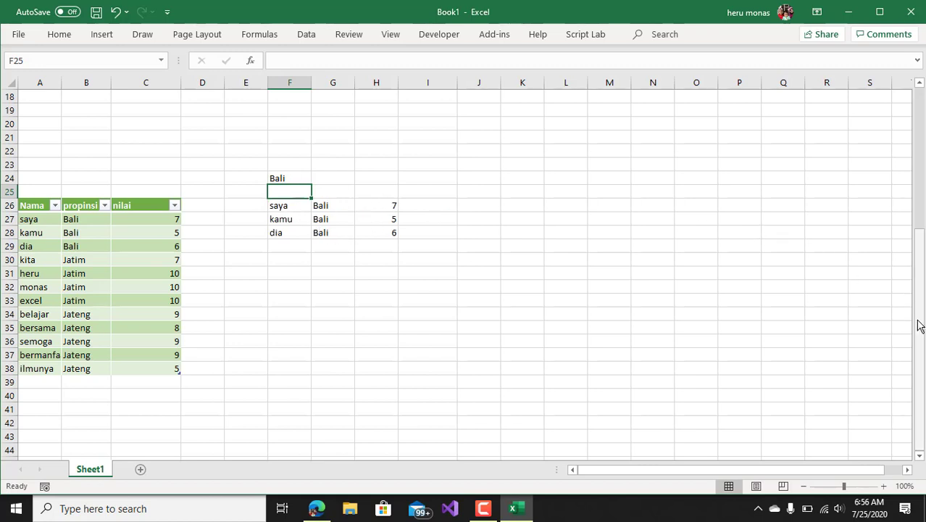
mouse_move(919, 326)
left_mouse_down()
mouse_move(918, 185)
mouse_move(913, 335)
left_mouse_up()
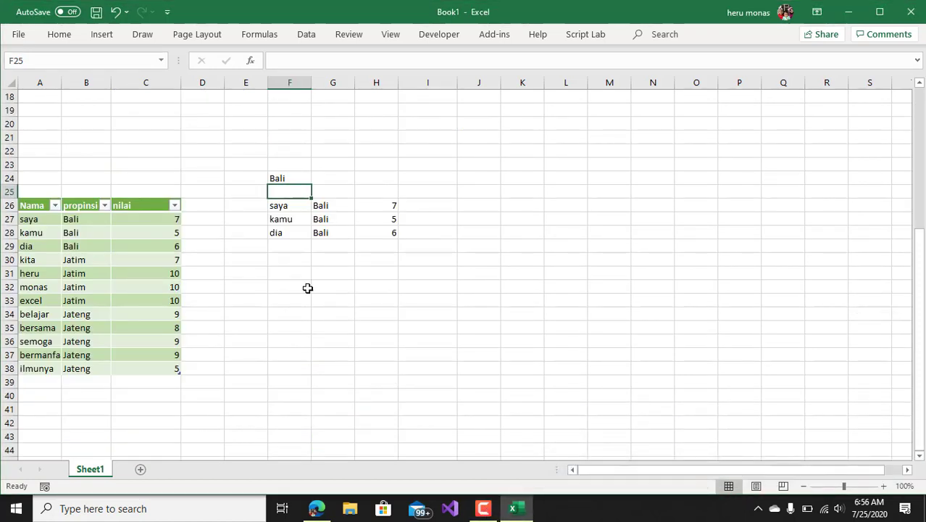
Step: Test the filter by changing the criterion in F24 first to jatim and then to Jateng
left_click(298, 179)
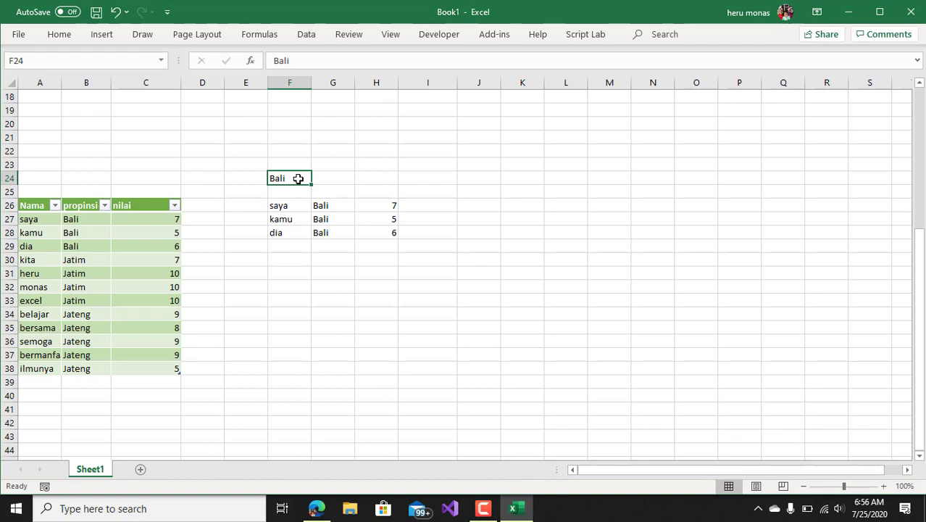
type("jatim")
key("Return")
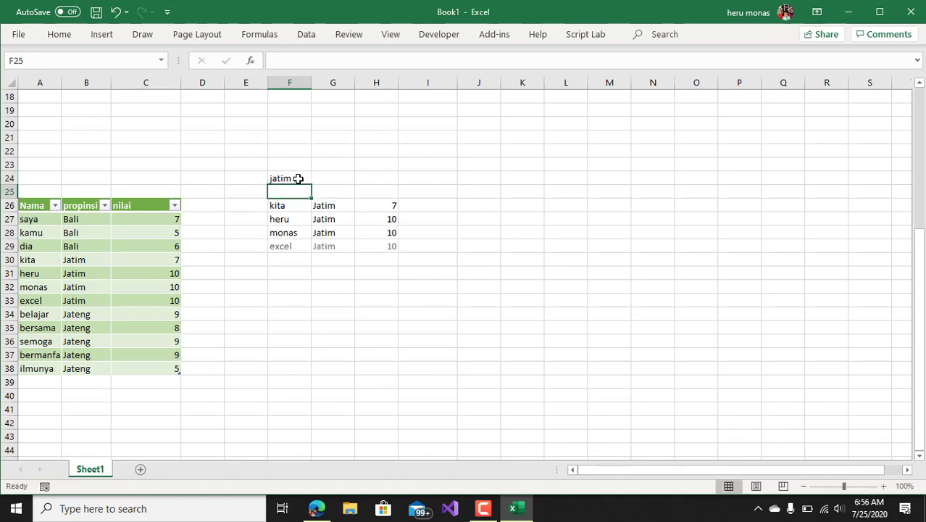
left_click(298, 179)
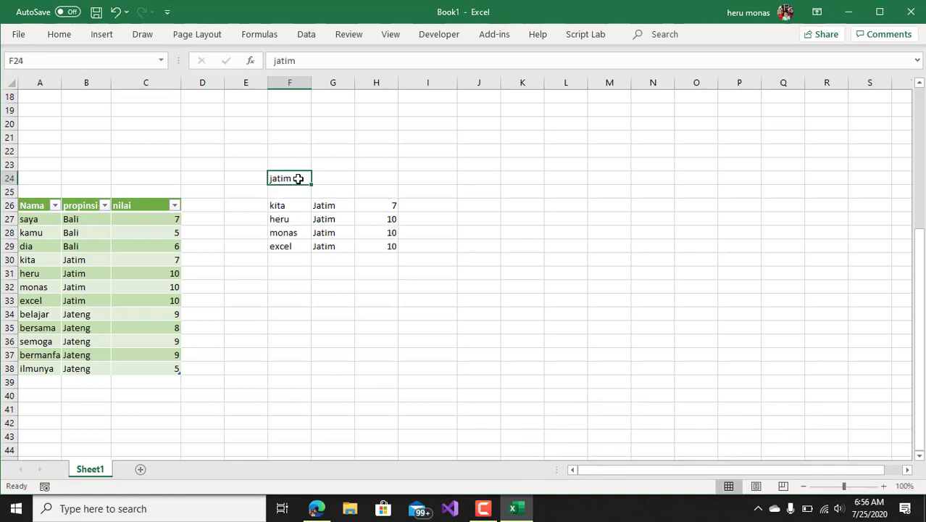
type("Jateng")
key("Return")
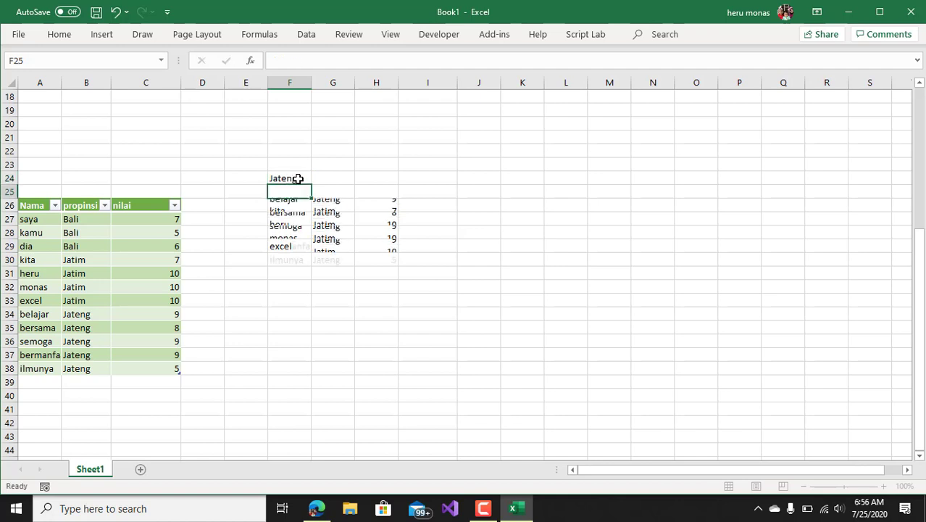
left_click(393, 331)
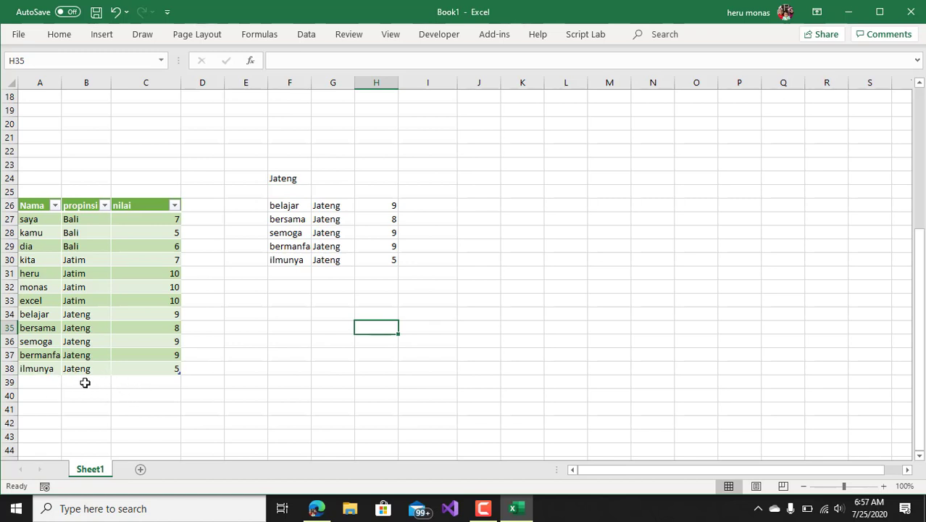
Step: Highlight the criterion cell F24 with a yellow fill
left_click(289, 179)
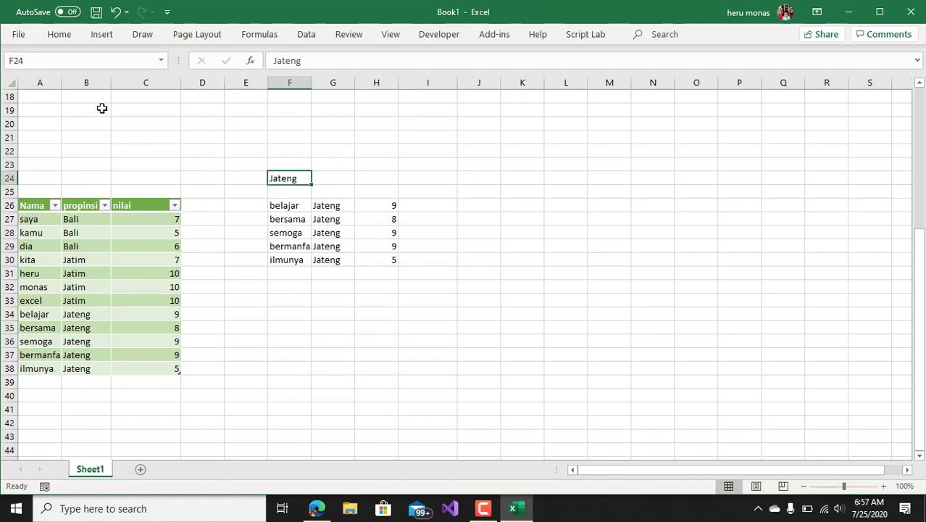
left_click(59, 35)
left_click(174, 84)
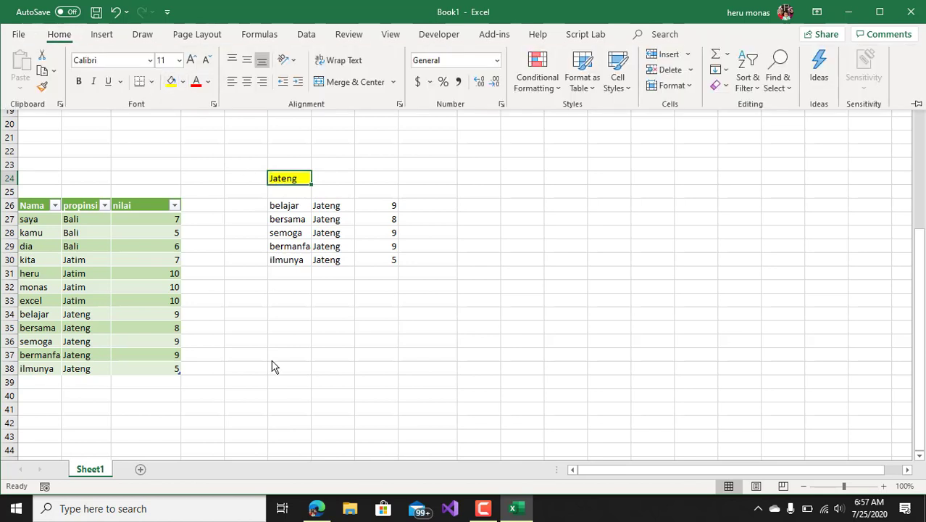
Step: Add a record with the Nama "data tambahan" in A39 directly below the table and widen column A to fit it
left_click(46, 385)
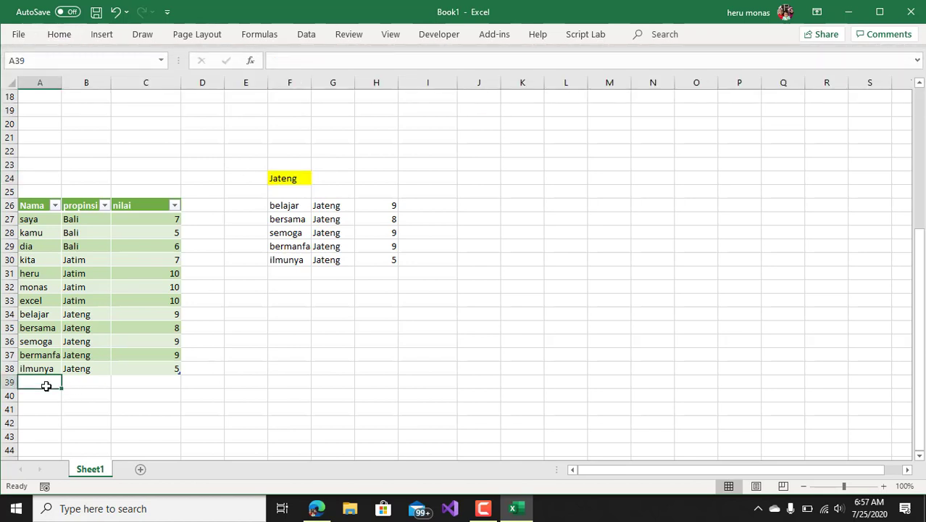
type("dat")
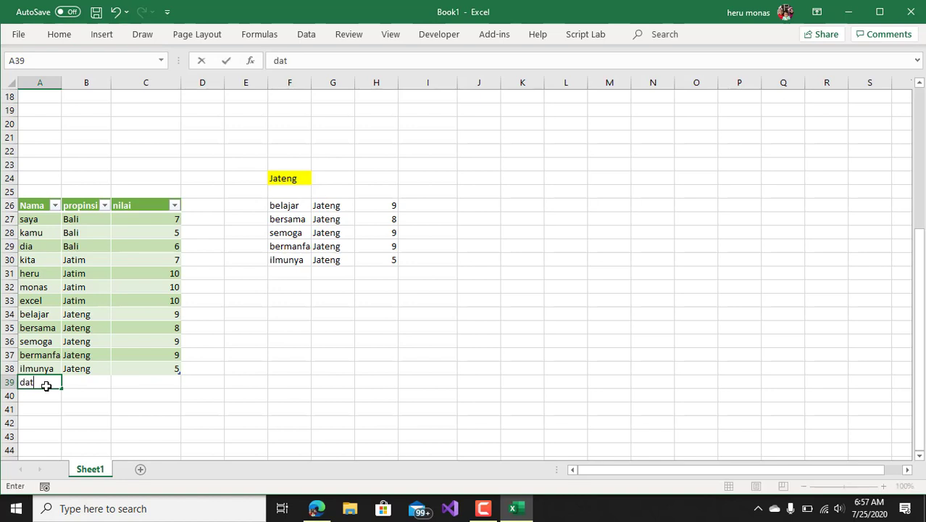
type("a tambahan")
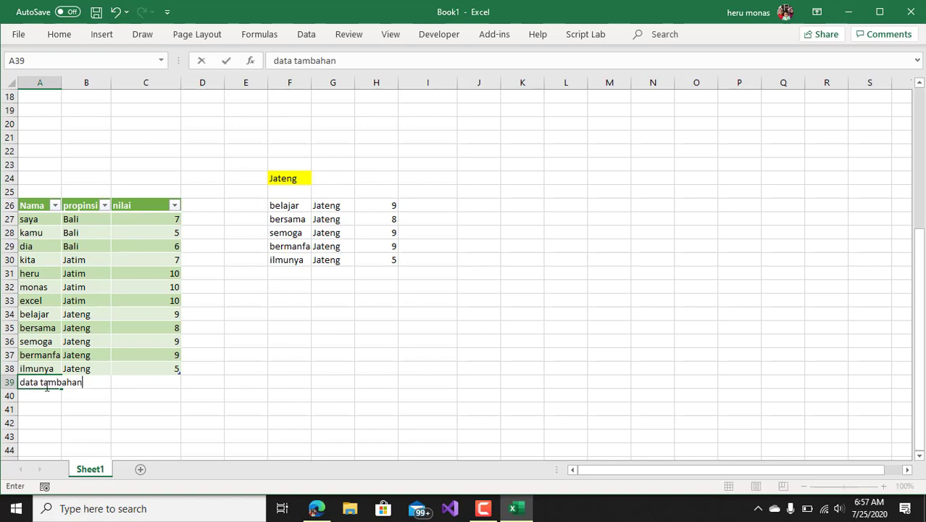
key("Return")
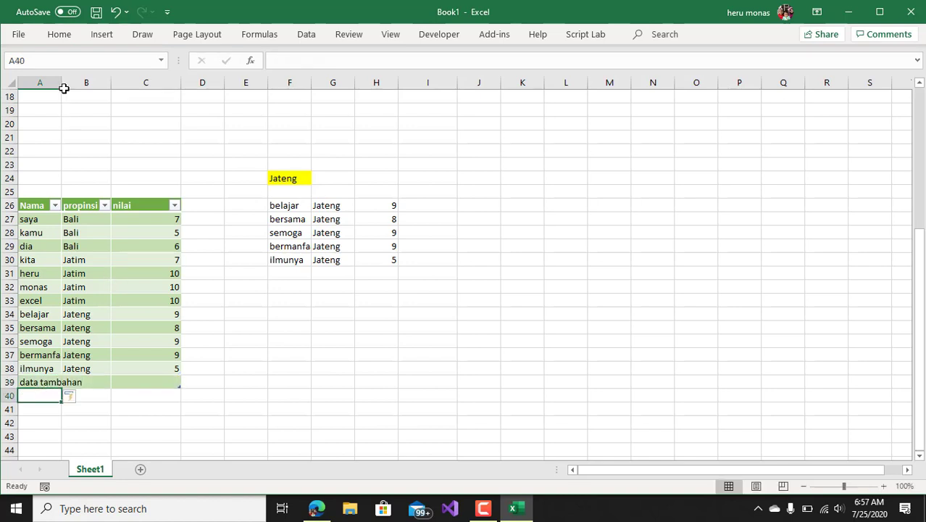
left_click_drag(61, 82, 83, 82)
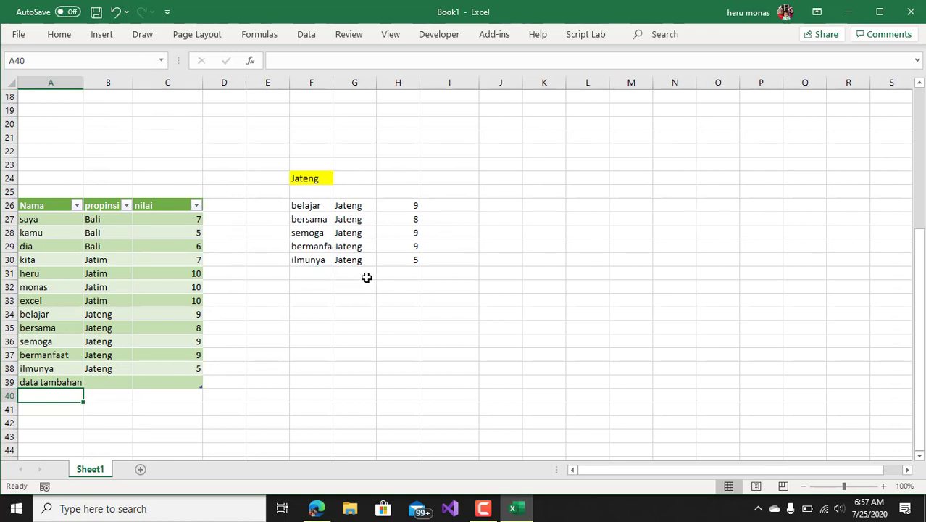
Step: Enter Jateng as the propinsi of the "data tambahan" record and widen column F to fit the filtered names
left_click(122, 383)
type("Jateng")
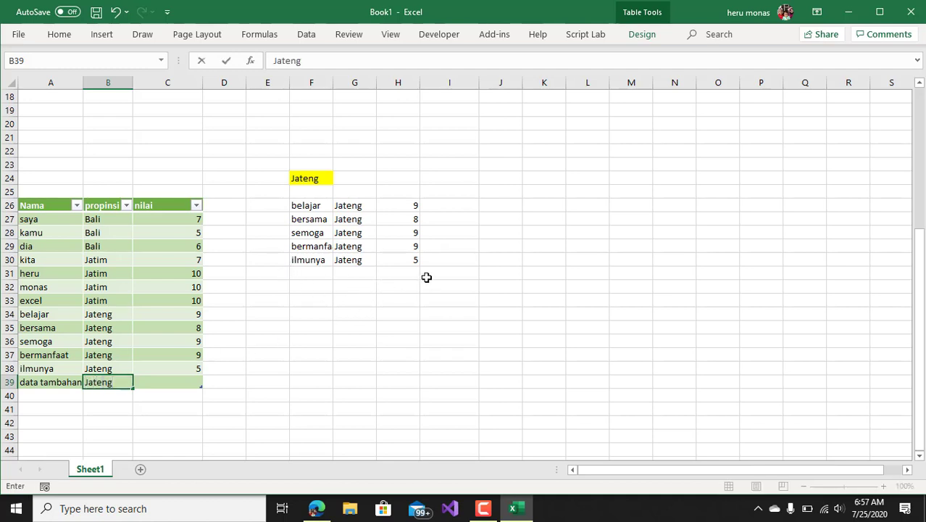
key("Return")
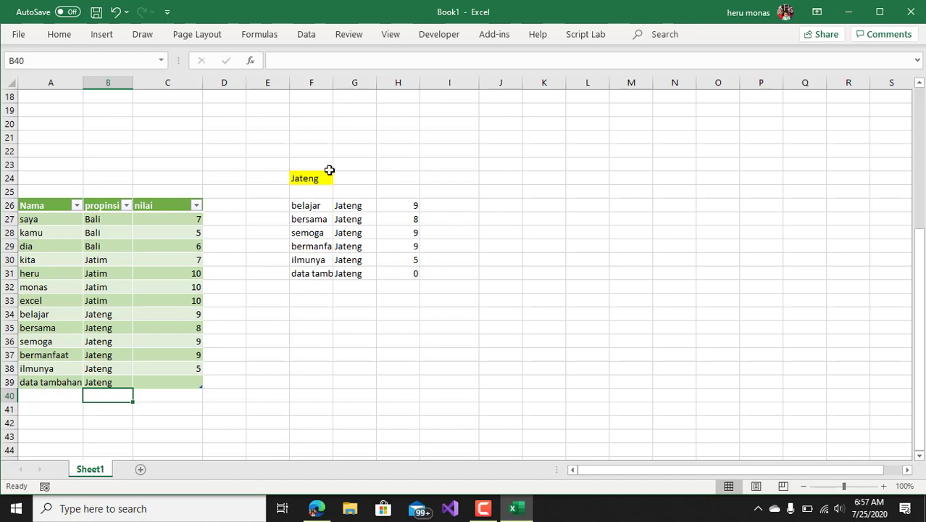
left_click_drag(334, 87, 361, 88)
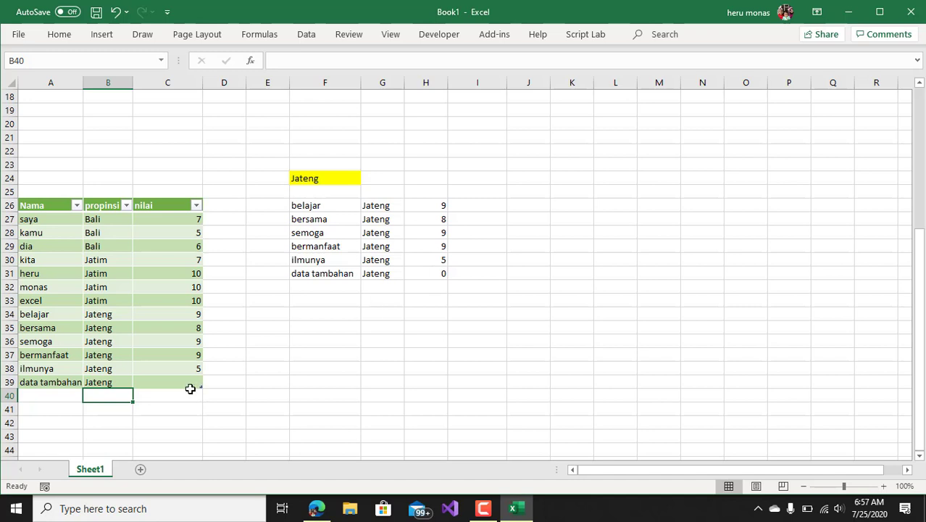
Step: Enter 100 as the nilai of the "data tambahan" record in C39
left_click(190, 384)
type("100")
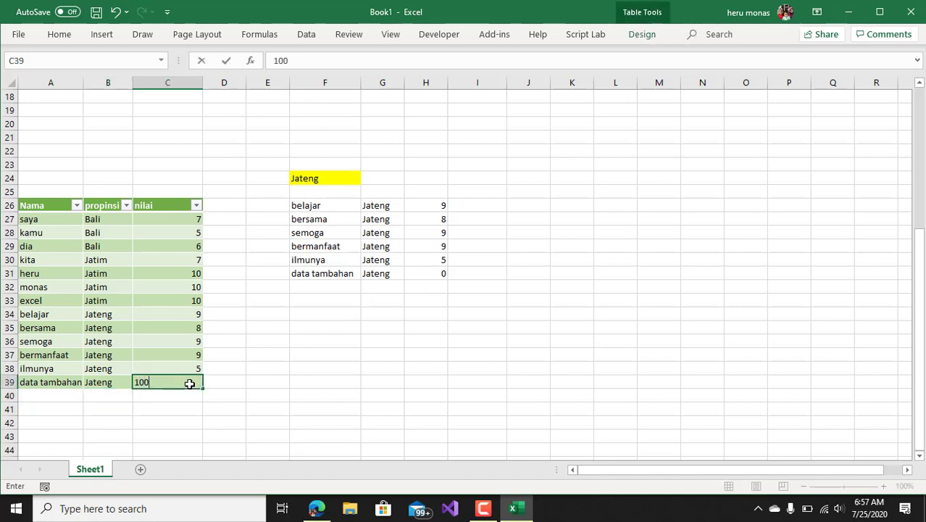
key("Return")
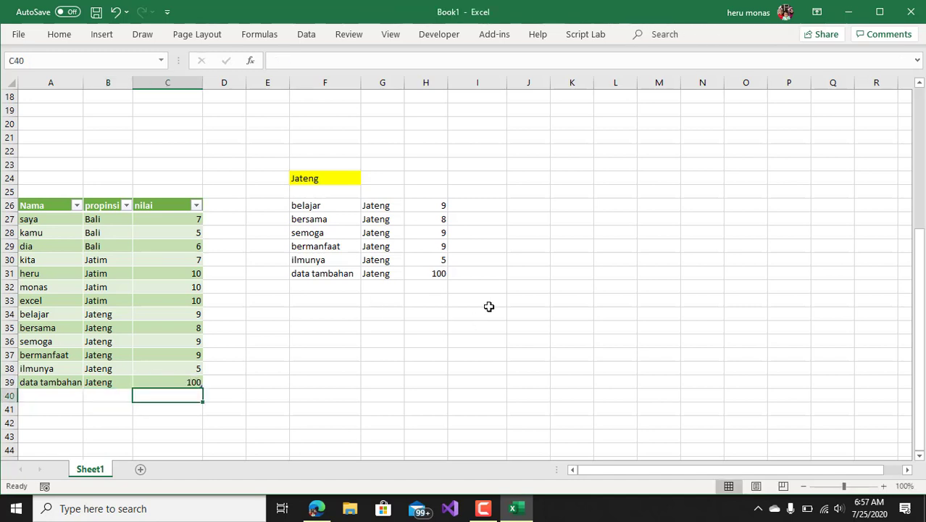
left_click(427, 281)
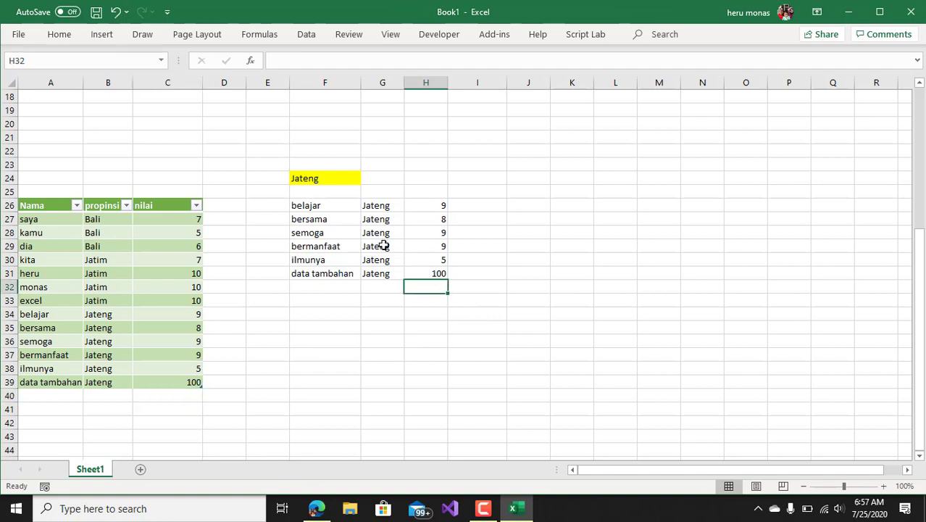
Step: Change the filter criterion in F24 to Jatim
left_click(340, 176)
type("Jatim")
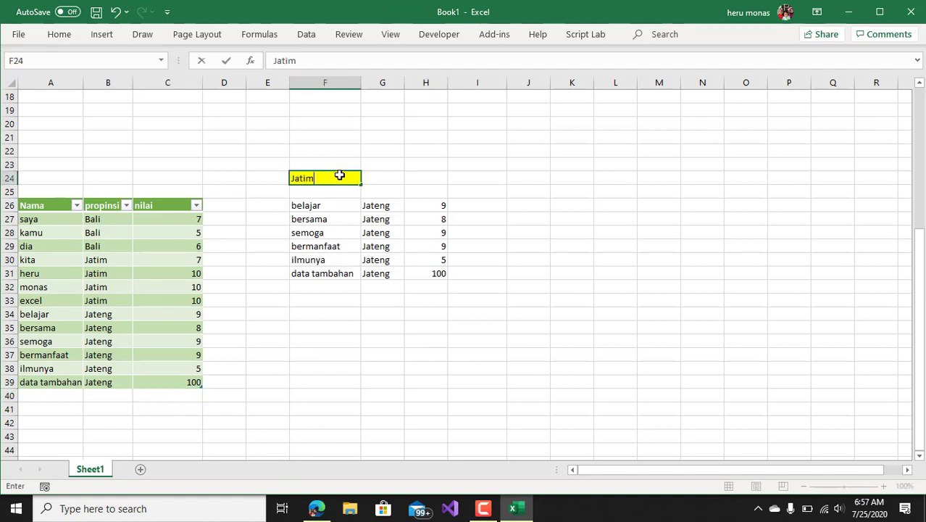
key("Return")
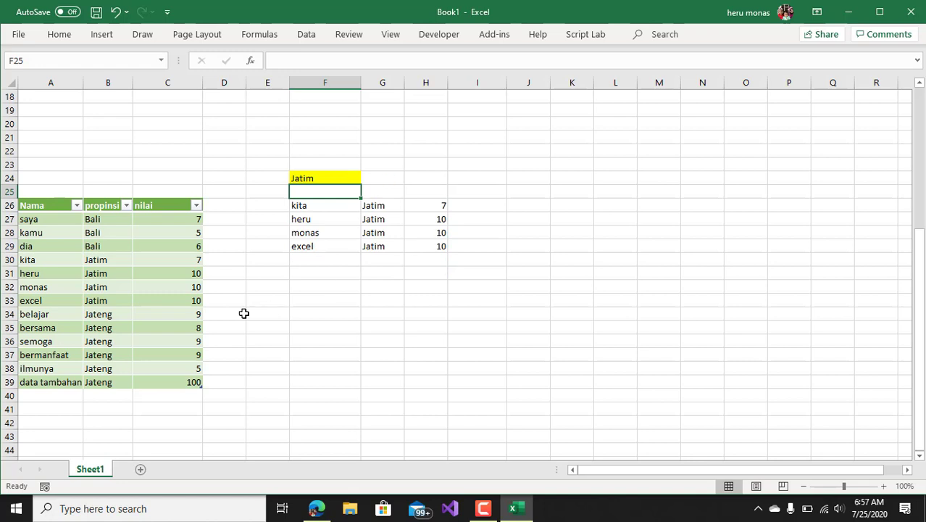
Step: Insert a blank sheet row at row 33, directly above the "excel" record in the table
left_click(10, 300)
right_click(10, 300)
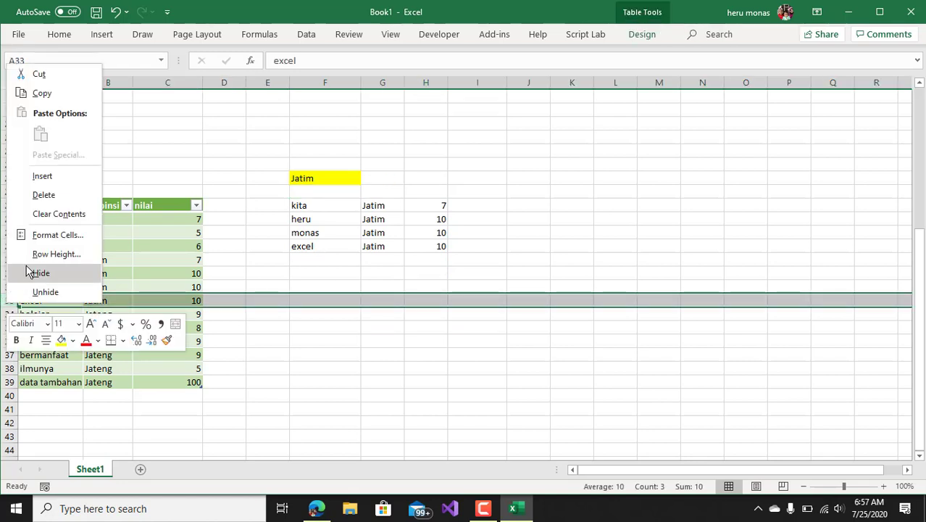
left_click(45, 178)
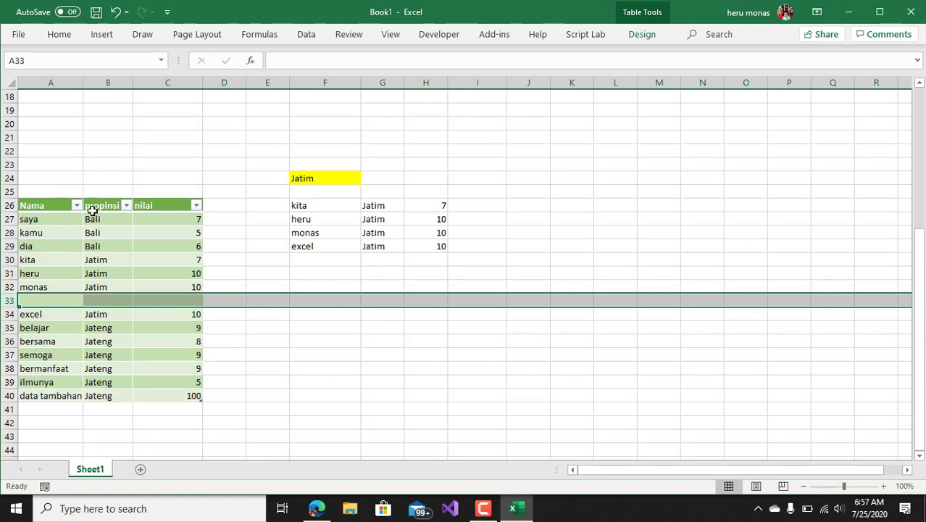
Step: Enter "data plus" as the Nama of the new record in A33
left_click(48, 301)
type("data tambahan")
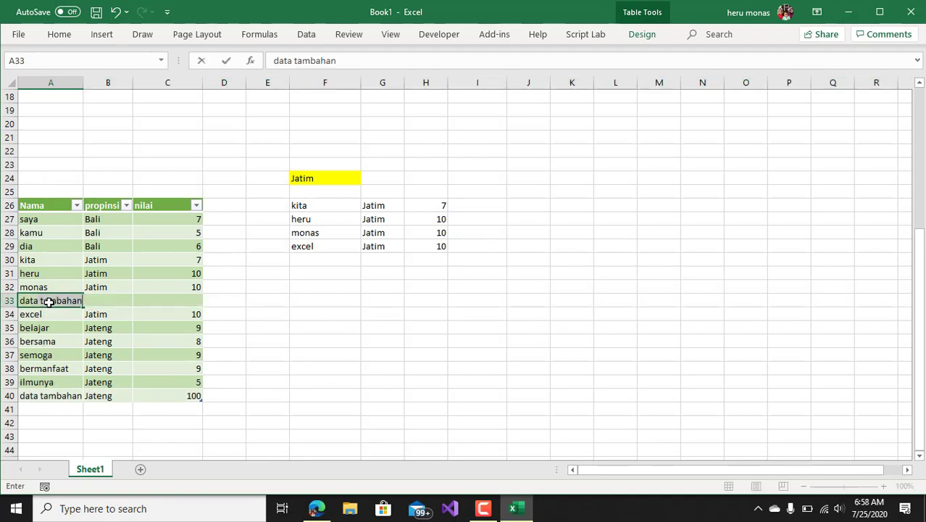
key("BackSpace")
key("BackSpace")
key("BackSpace")
key("BackSpace")
key("BackSpace")
key("BackSpace")
key("BackSpace")
key("BackSpace")
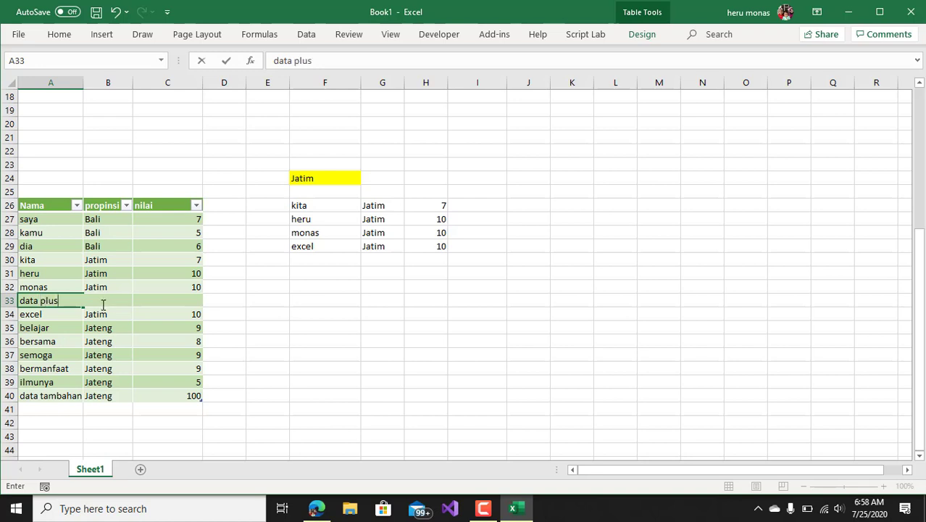
key("Return")
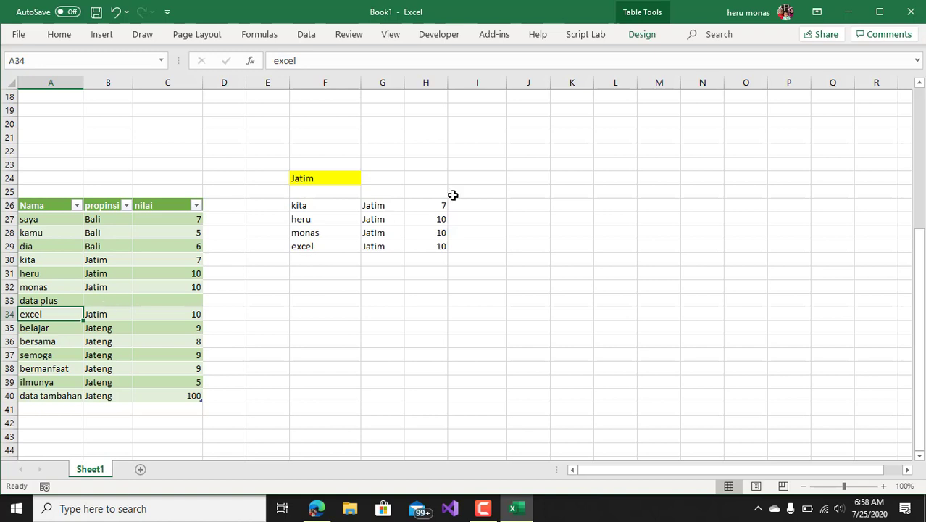
Step: Complete the "data plus" record with Jatim as the propinsi and 200 as the nilai
left_click(122, 300)
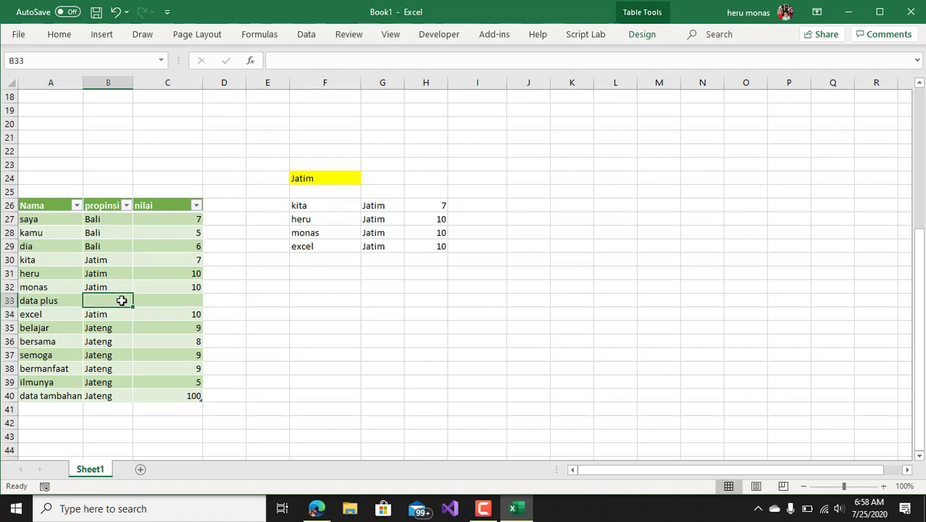
type("Jatim")
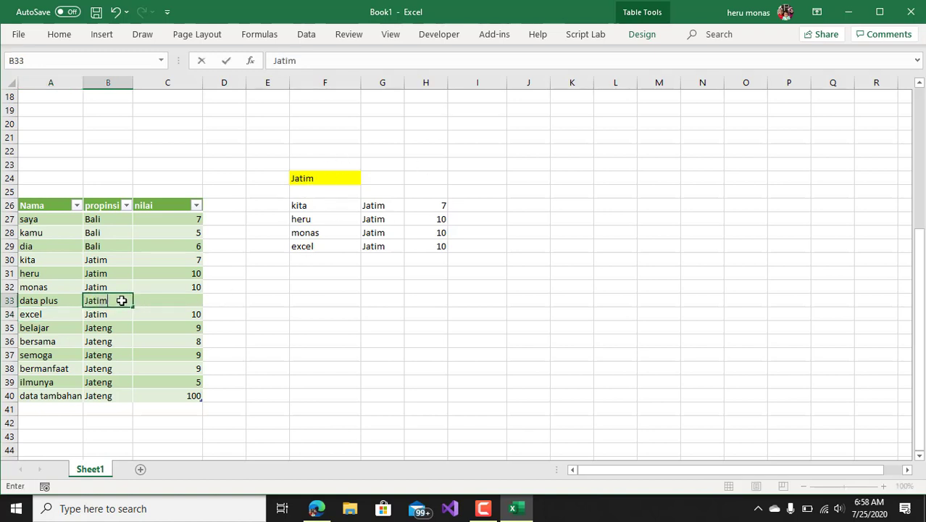
key("Return")
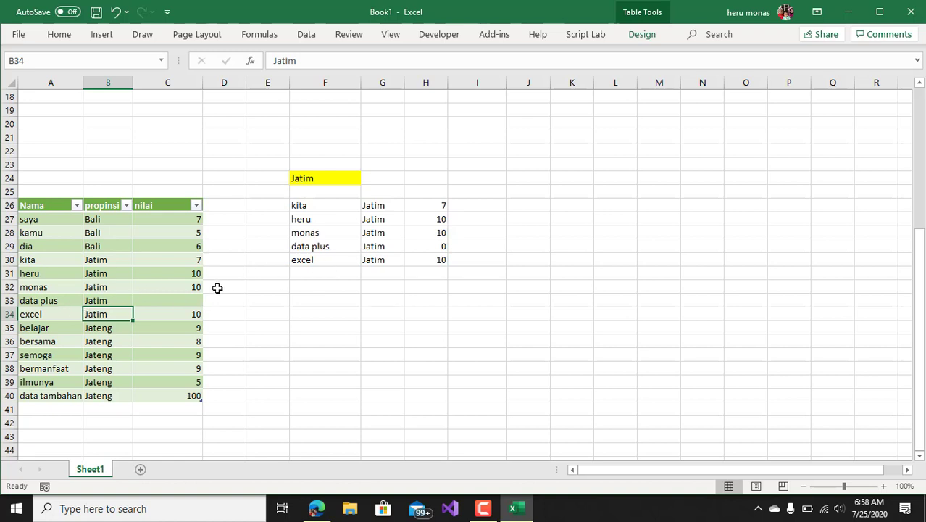
left_click(195, 301)
type("200")
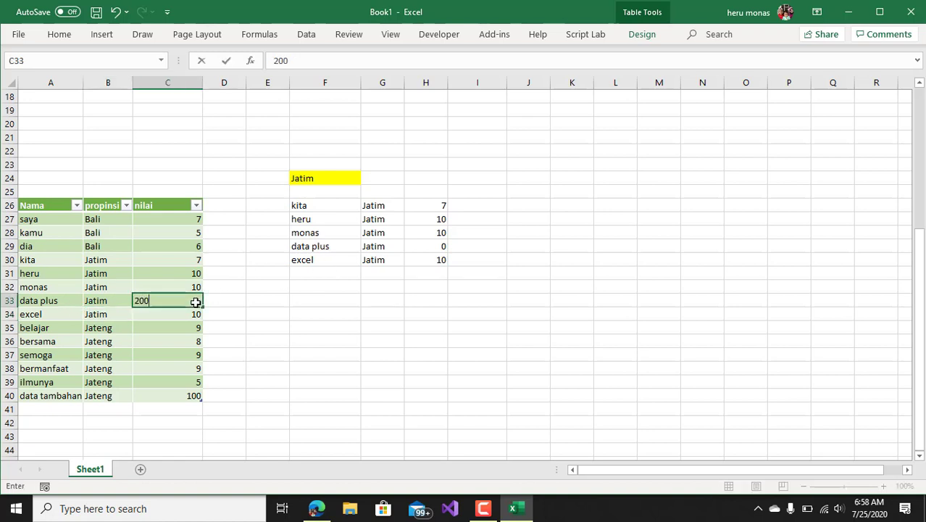
key("Return")
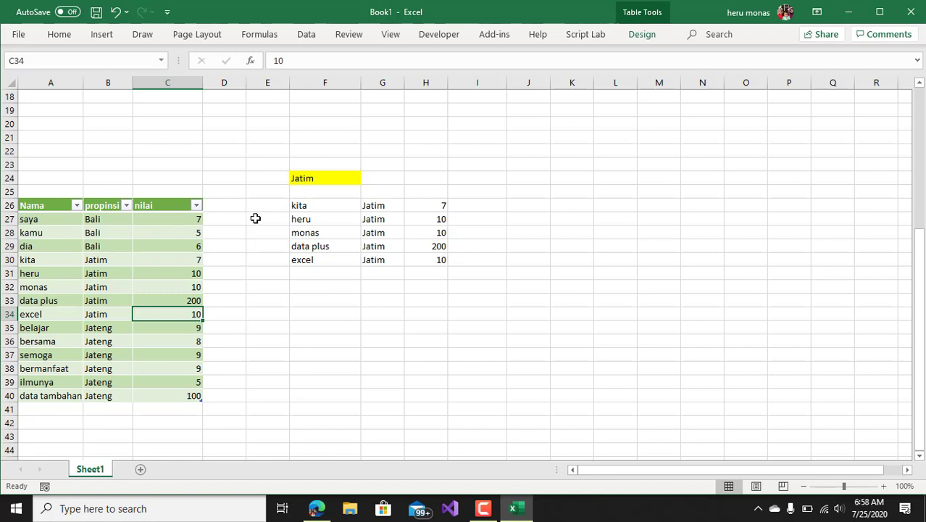
Step: Enter a helper formula in J27 that multiplies the row's TabelSaya nilai by 1000 and fill it down to J40
left_click(542, 218)
type("=")
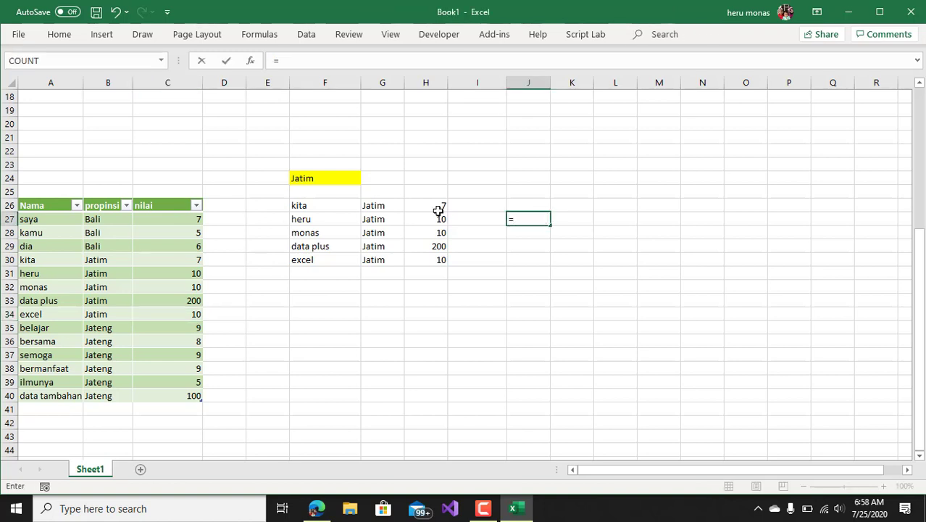
type("1000*")
left_click(196, 218)
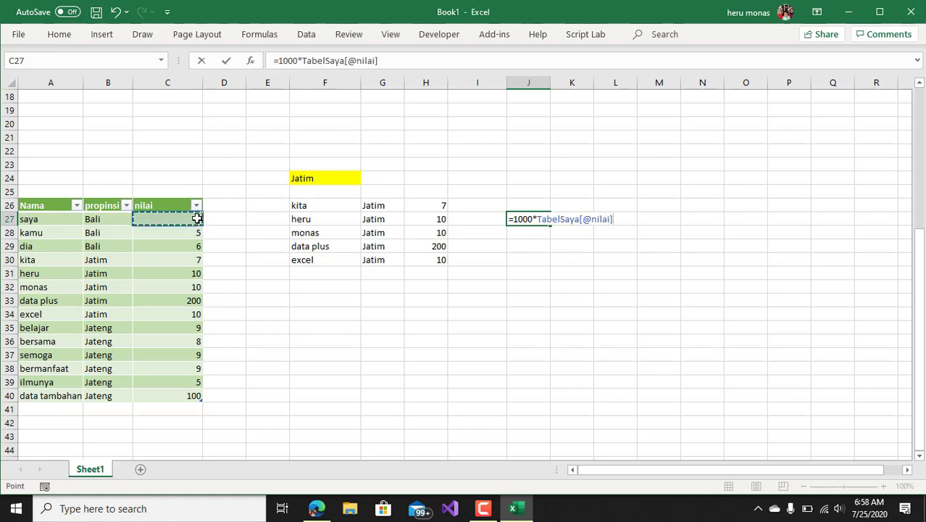
key("Return")
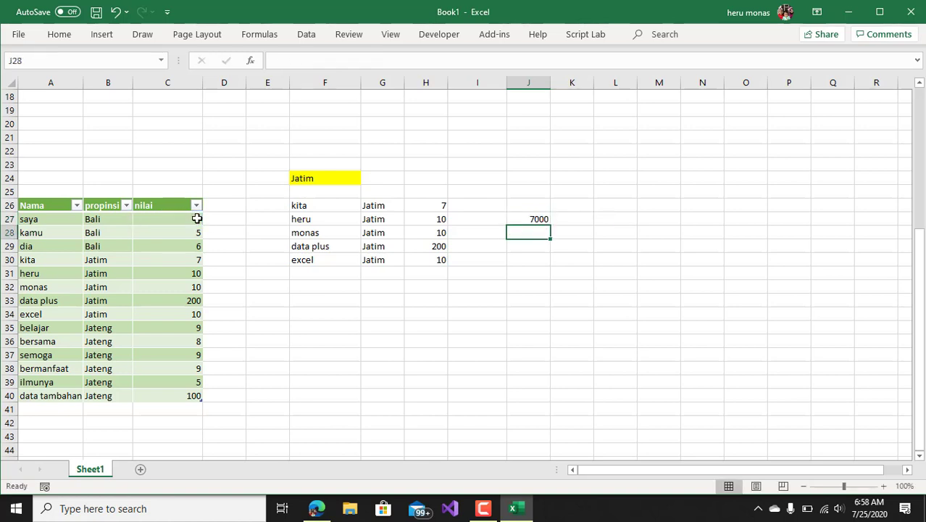
left_click(544, 221)
left_click_drag(545, 226, 540, 397)
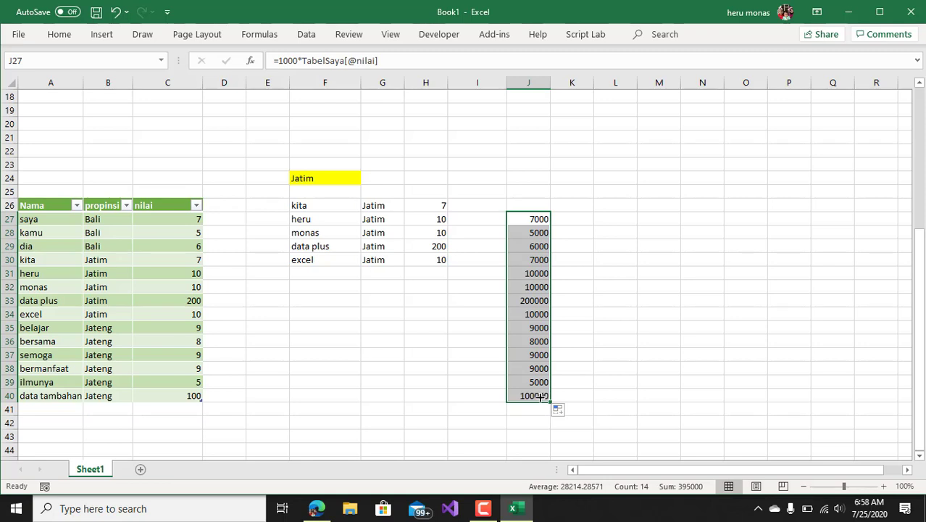
Step: Replace the table's nilai figures with the helper results pasted as values, and clear the helper column J
key("ctrl+c")
left_click(172, 222)
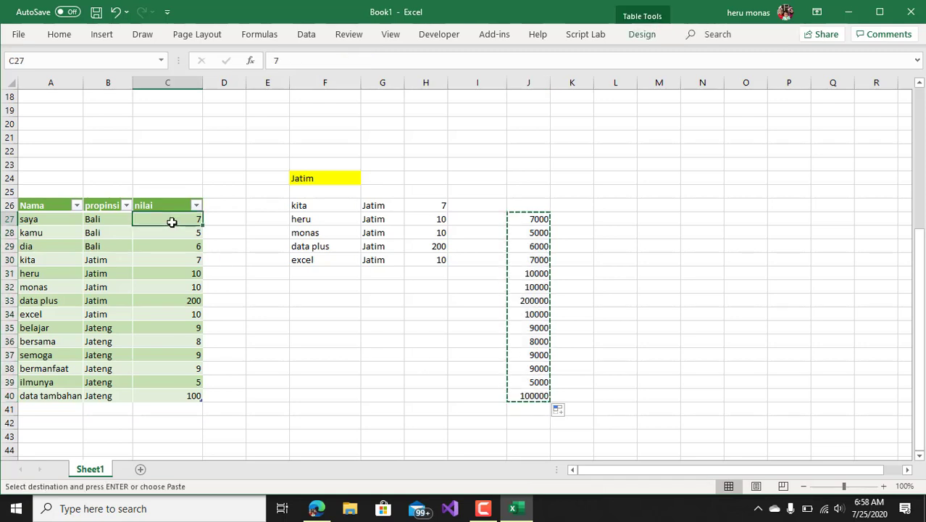
right_click(172, 222)
left_click(234, 145)
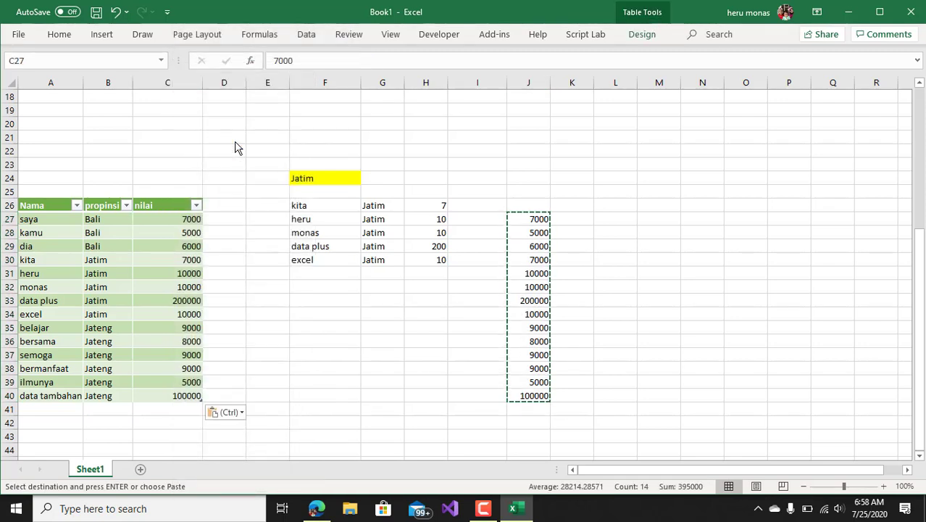
left_click_drag(537, 204, 534, 391)
key("Delete")
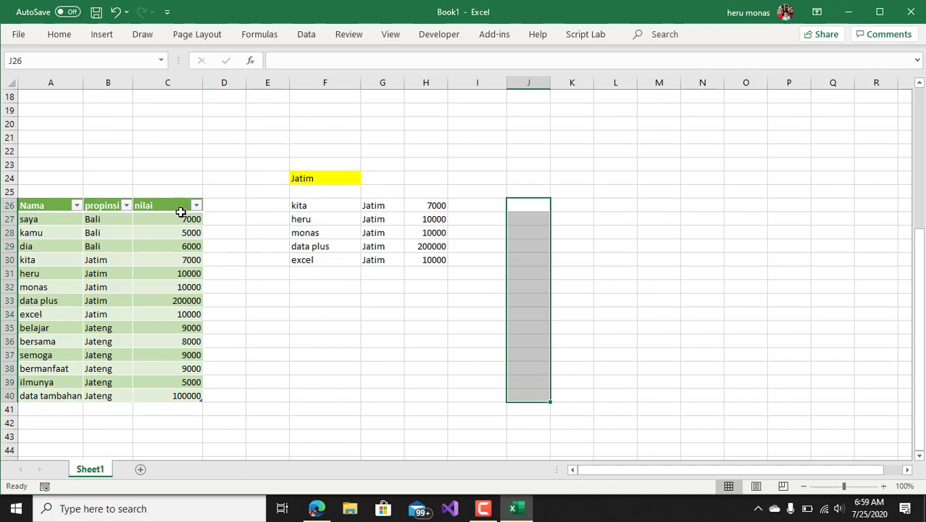
Step: Apply the comma number style to the table's nilai column
left_click(176, 196)
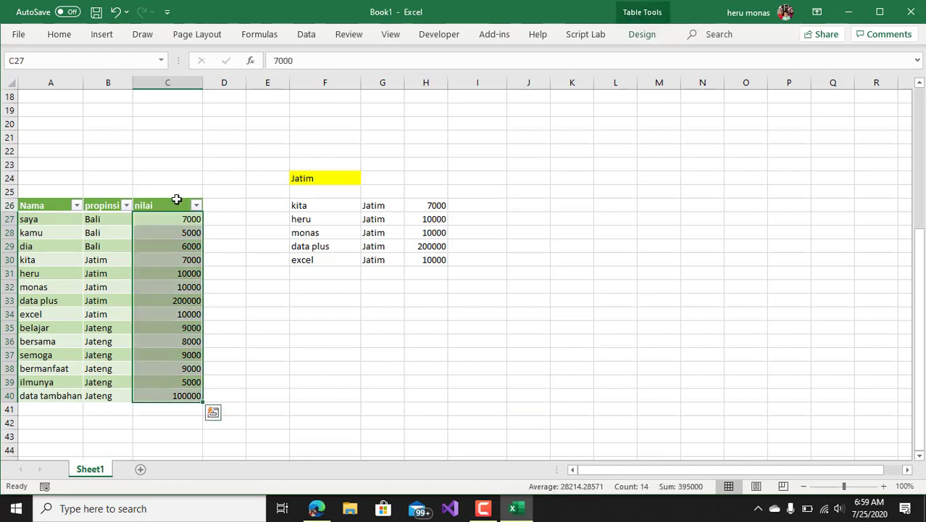
left_click(61, 36)
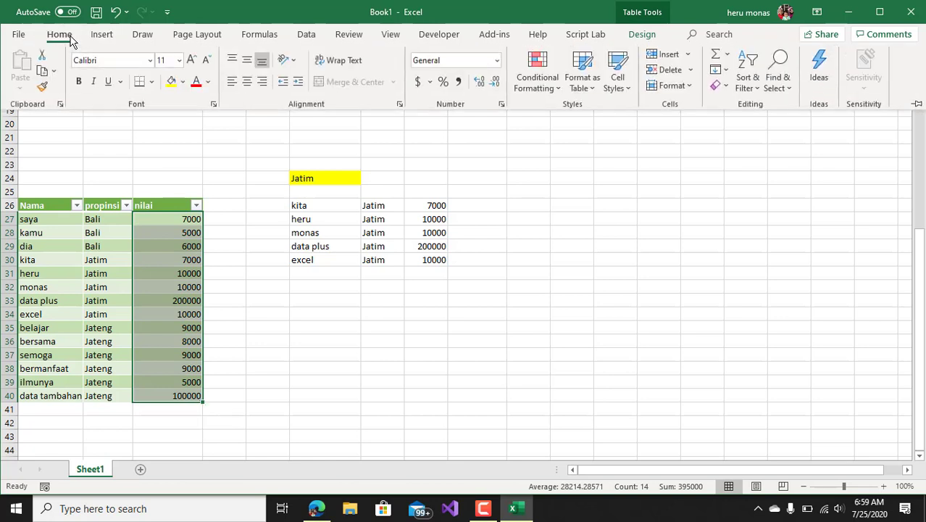
left_click(458, 82)
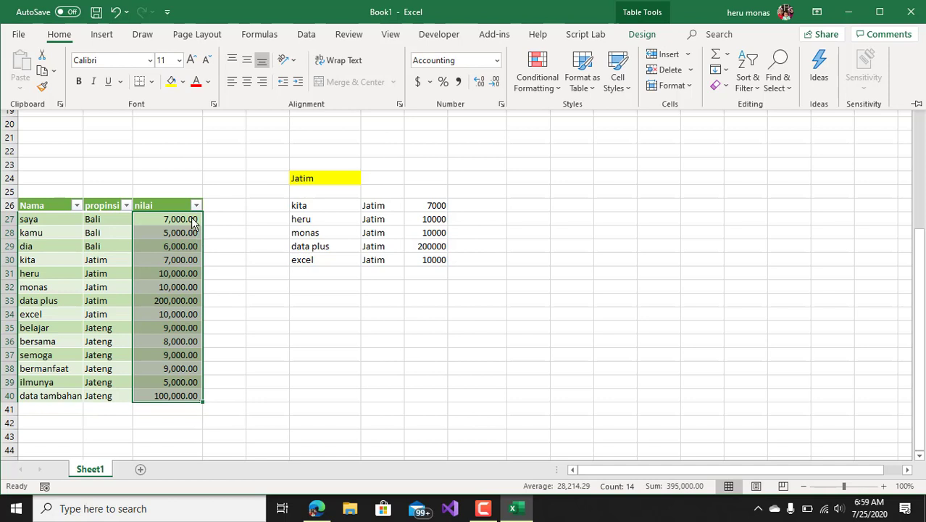
left_click(454, 268)
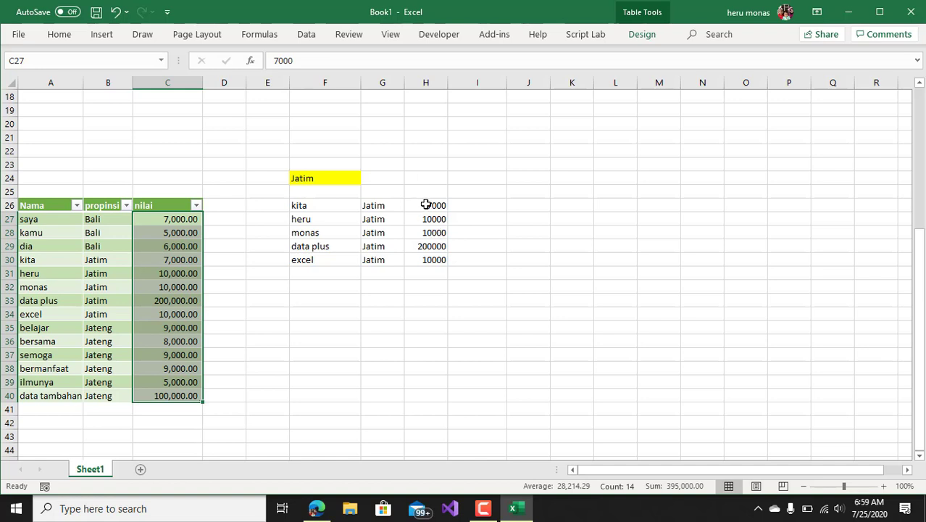
Step: Apply the comma number style to H26:H36, covering the filtered nilai values and spare cells below them
left_click(426, 205)
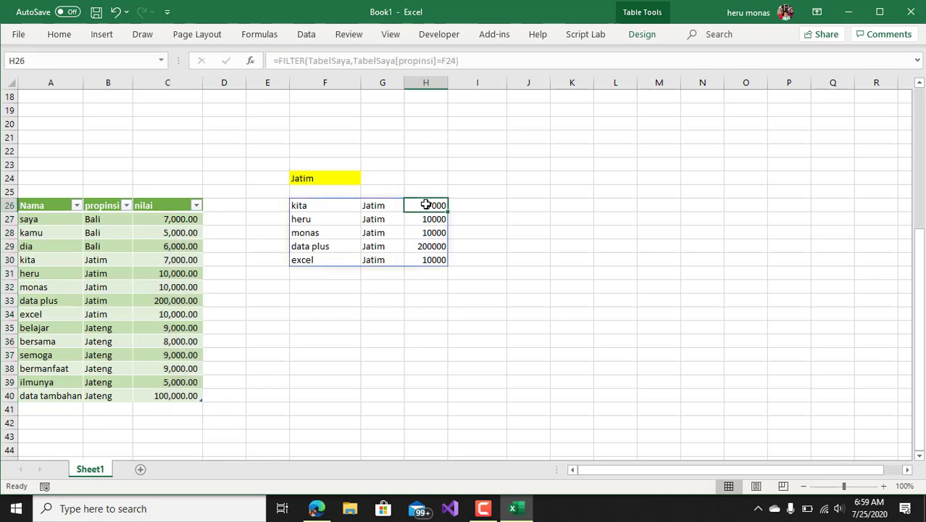
left_click_drag(426, 205, 416, 342)
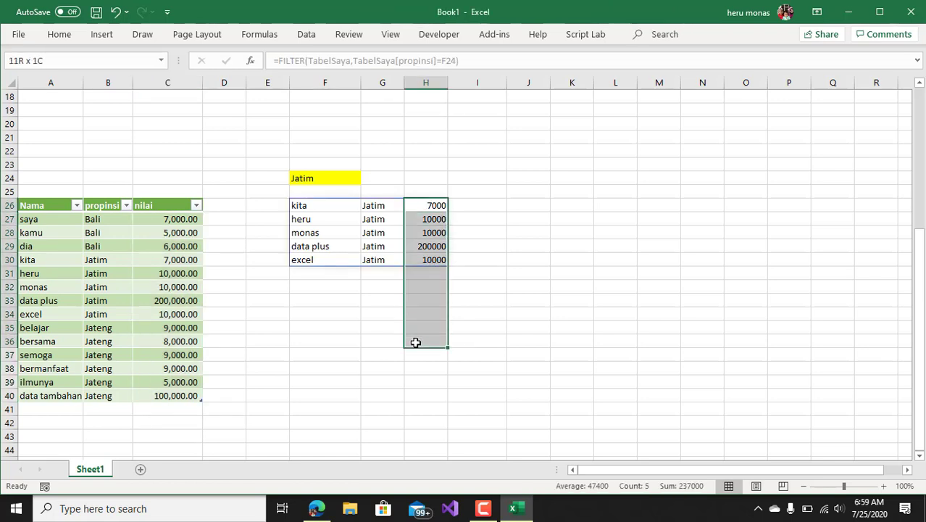
left_click(57, 38)
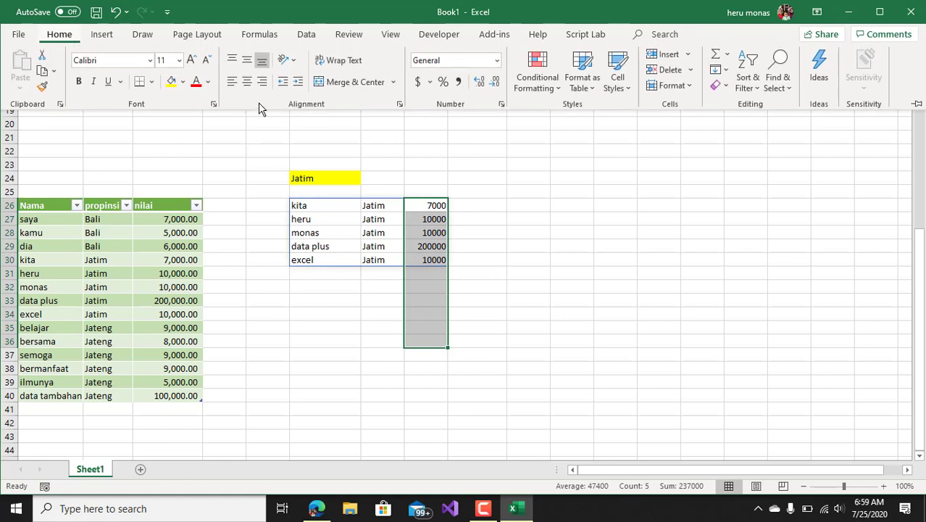
left_click(458, 81)
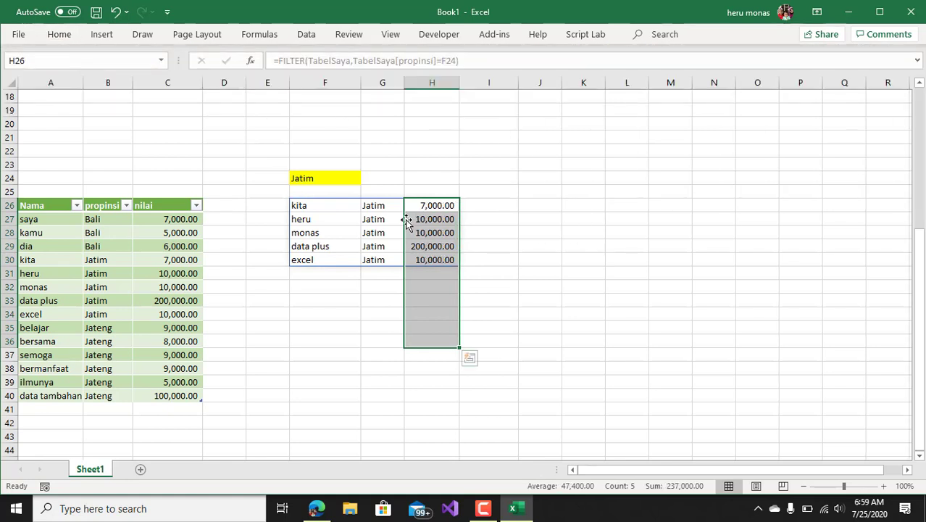
Step: Change the filter criterion in F24 to Bali and check the number formatting of the filtered nilai column
left_click(342, 177)
type("Bali")
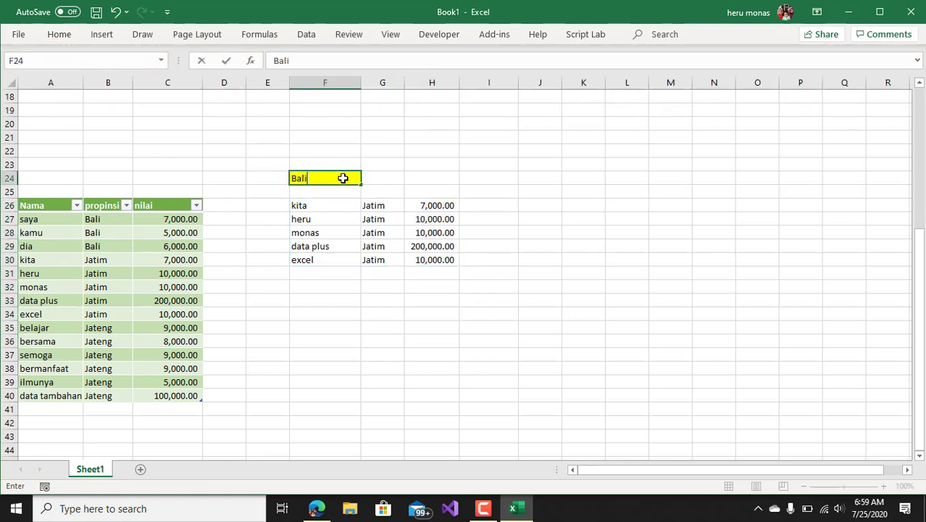
key("Return")
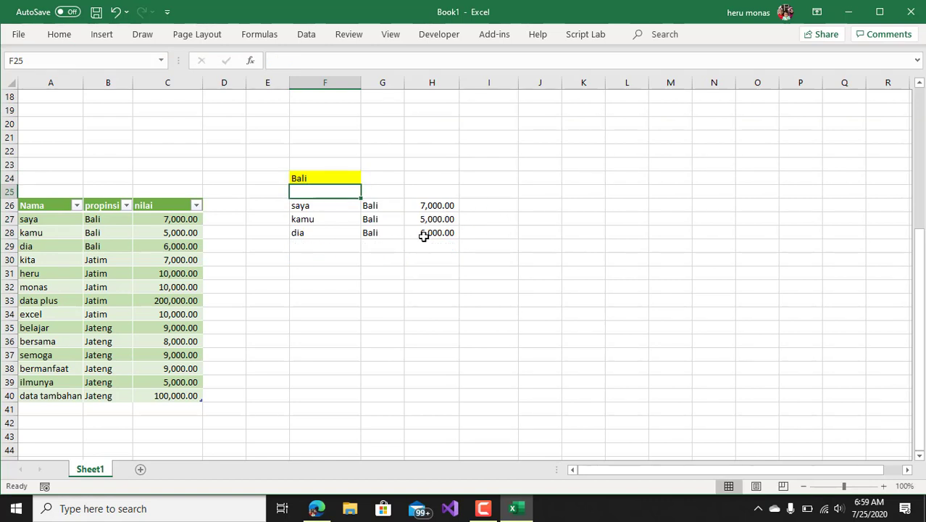
left_click_drag(445, 207, 445, 330)
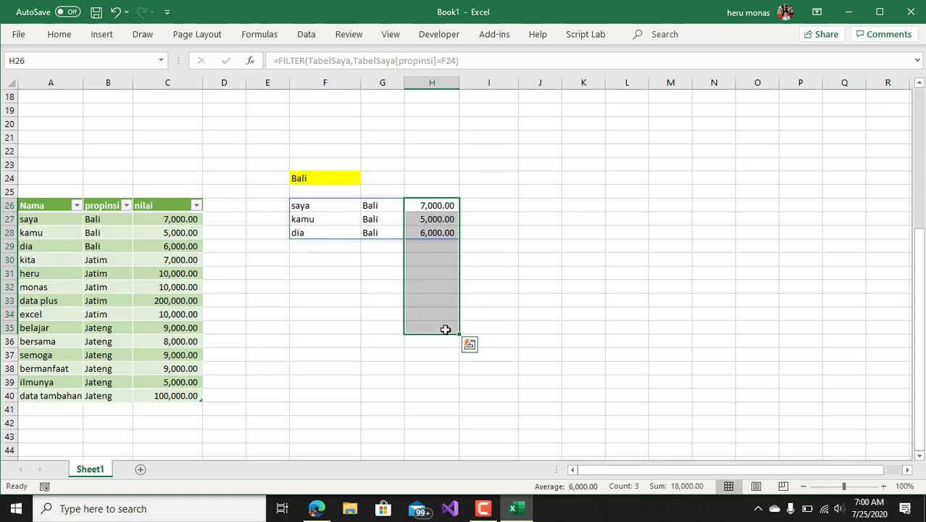
Step: Move the yellow criterion cell from F24 to F23 and set it to Jatim
left_click(335, 165)
left_click(331, 182)
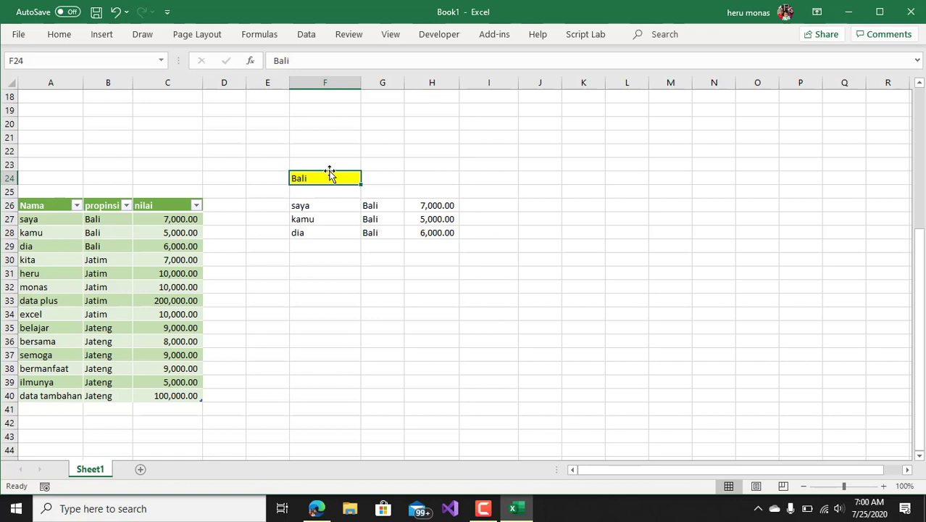
left_click_drag(330, 174, 331, 168)
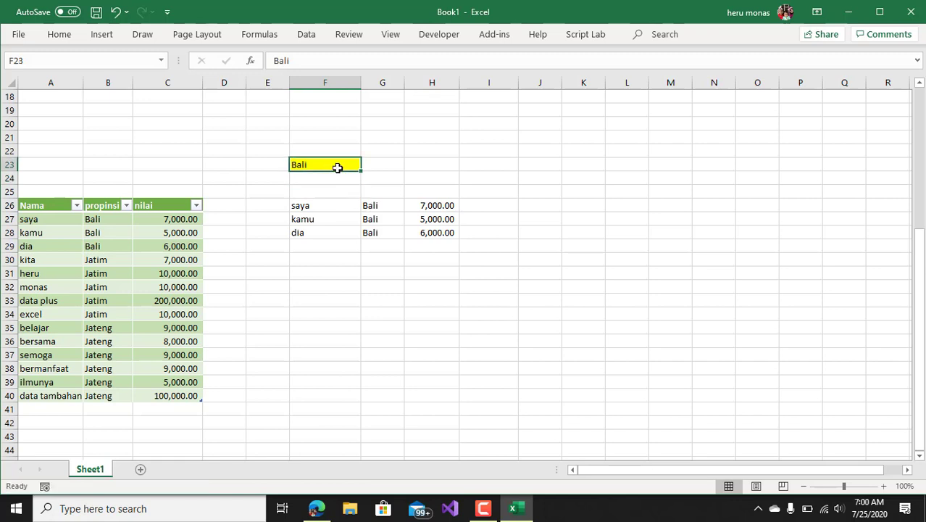
type("Jatim")
key("Return")
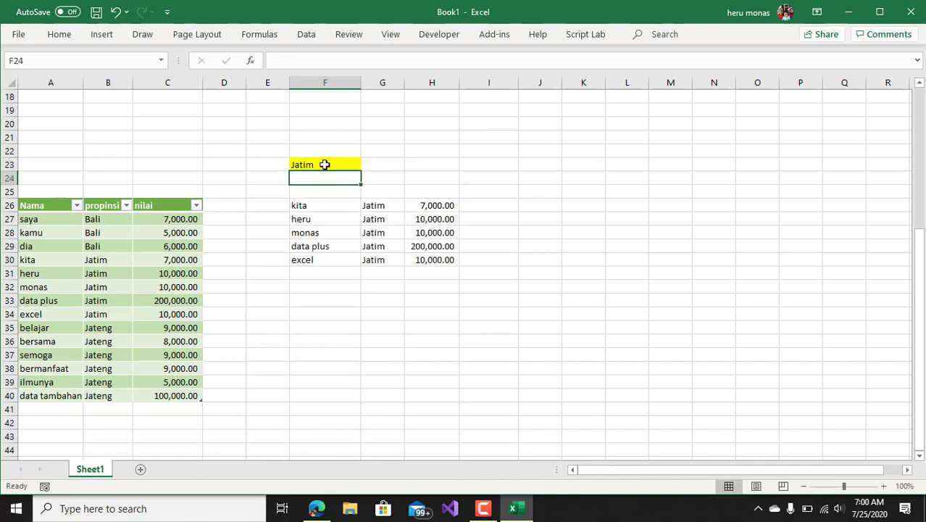
Step: Label the criteria cells with "prop" in E23 and "nama" in E24
left_click(325, 164)
left_click(323, 176)
left_click(274, 169)
type("prop")
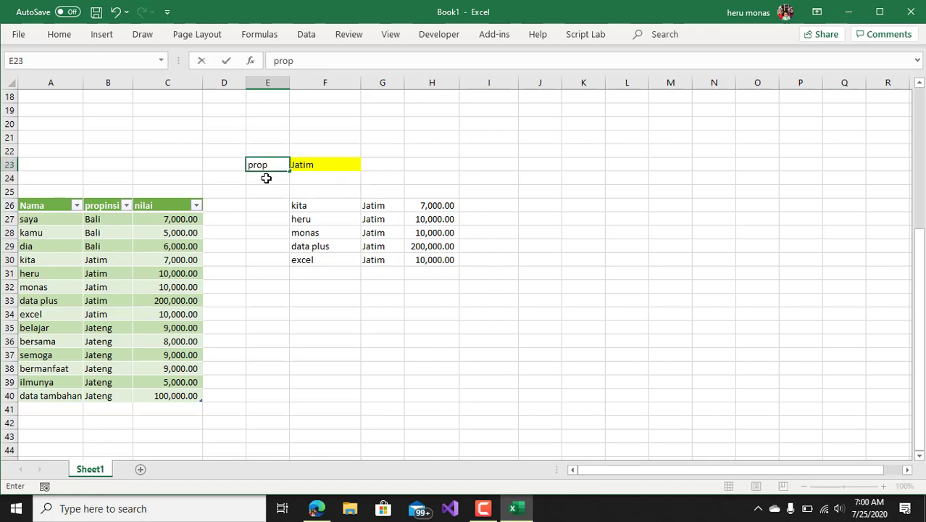
left_click(266, 178)
type("nama")
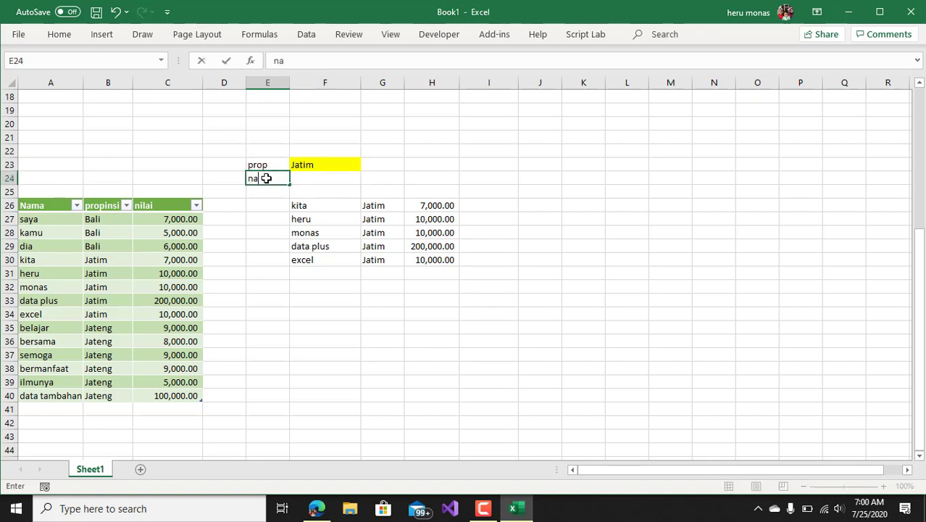
Step: Enter the Nama value of the row 32 record as the nama criterion in F24 and select the FILTER formula in F26
left_click(319, 178)
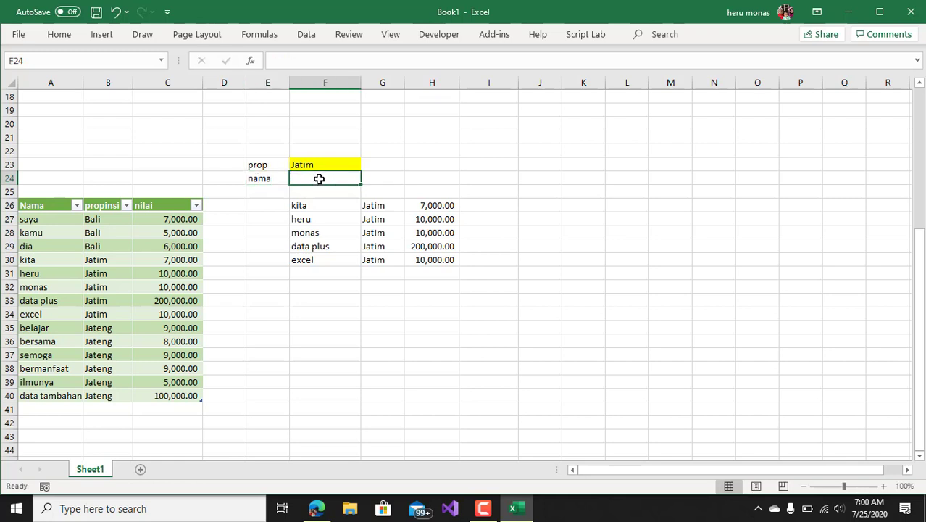
type("monas")
key("Return")
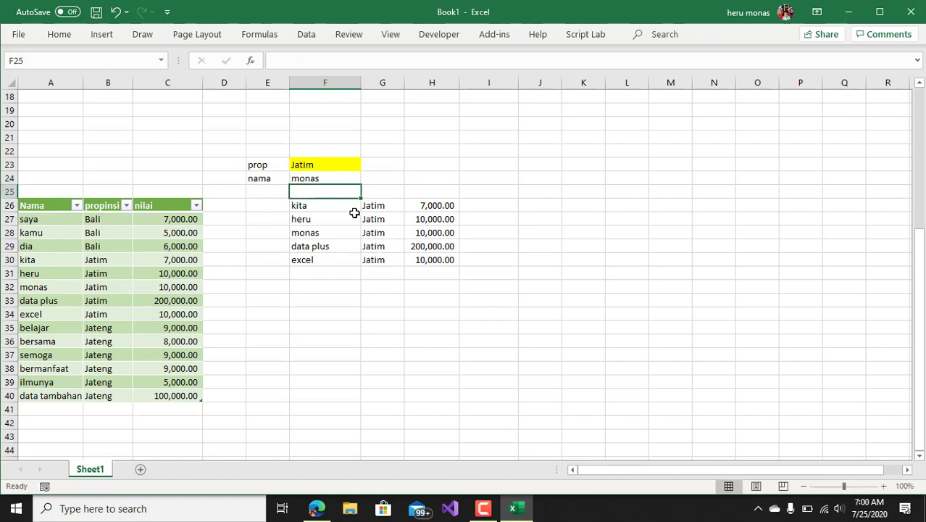
left_click(347, 325)
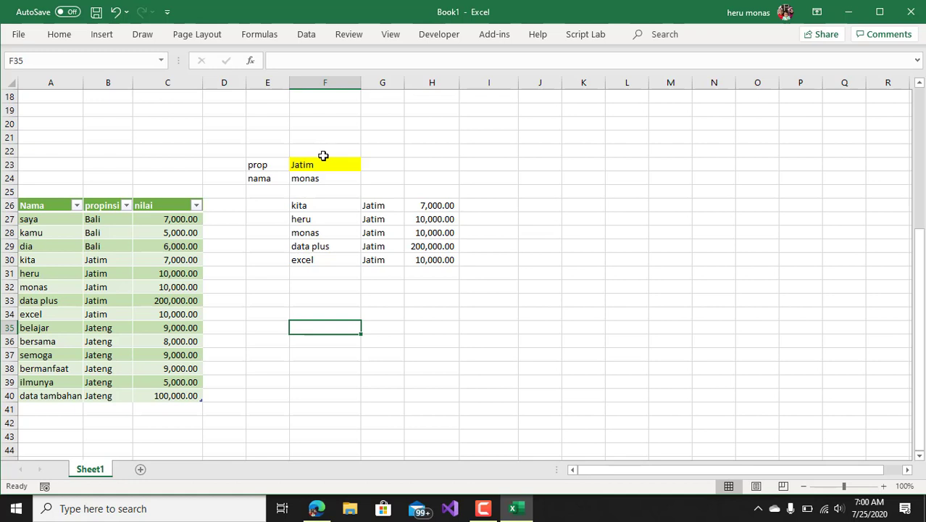
left_click(327, 206)
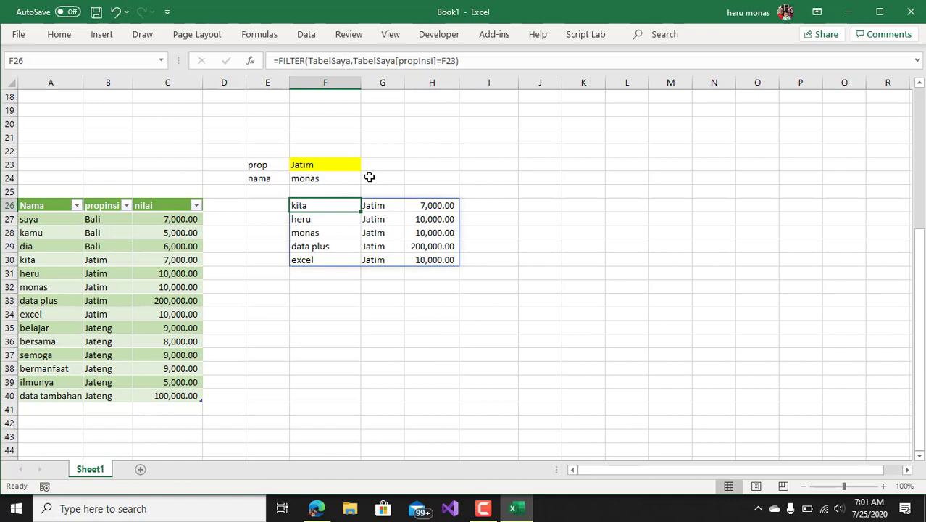
Step: Enclose the propinsi=F23 condition of the FILTER formula in F26 in parentheses and append a multiplication operator
left_click(316, 166)
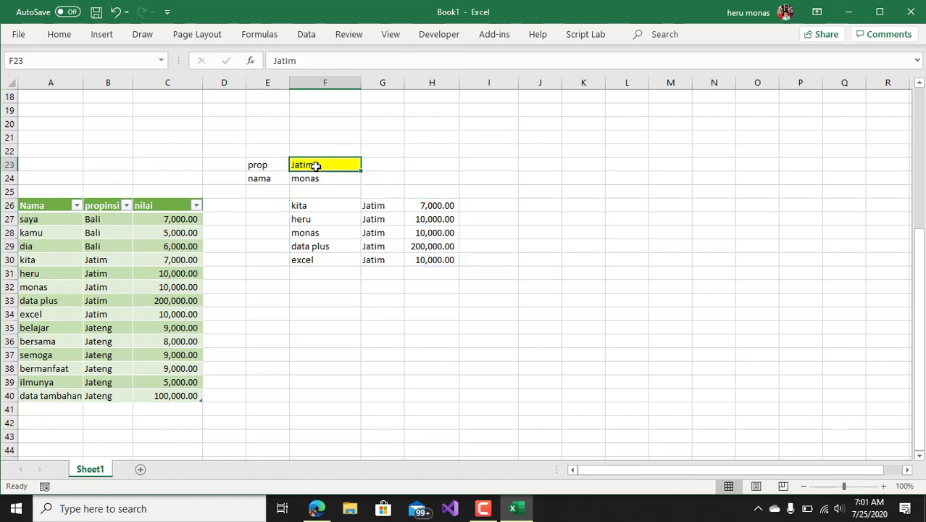
left_click(346, 178)
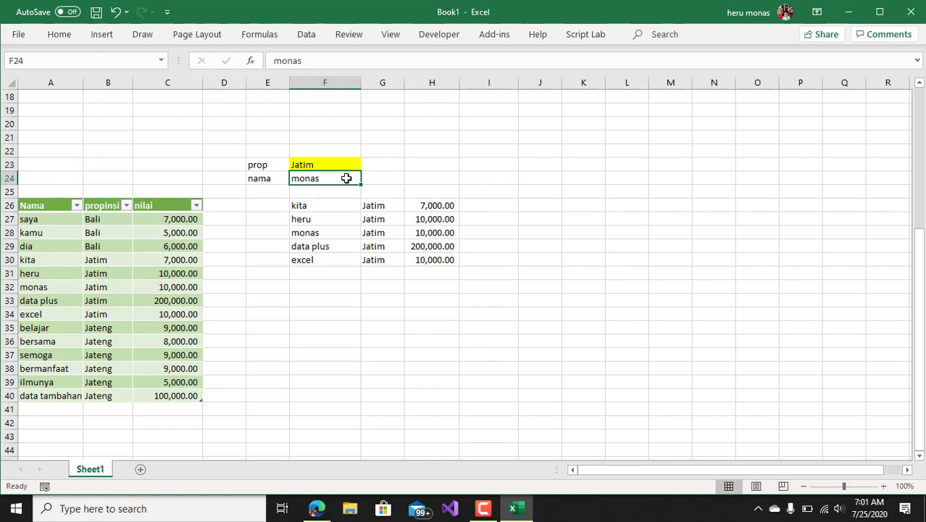
left_click(355, 164)
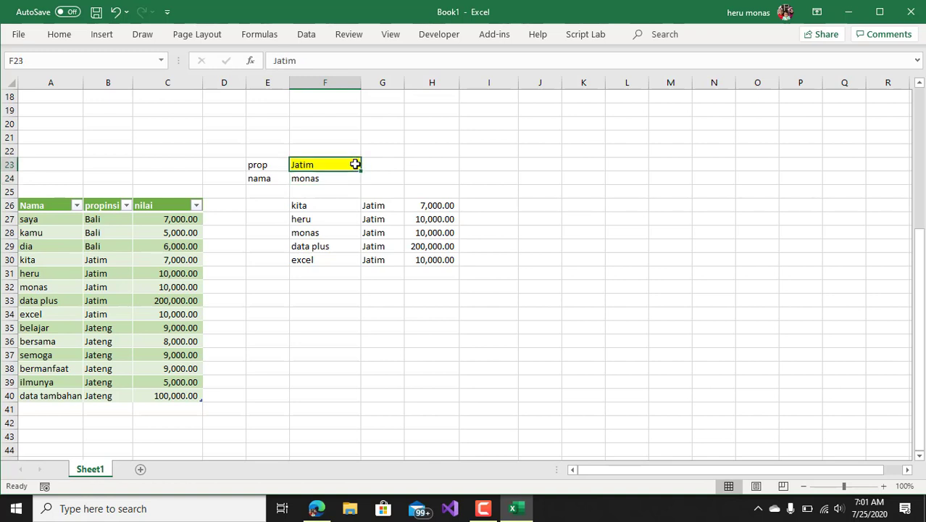
left_click(333, 209)
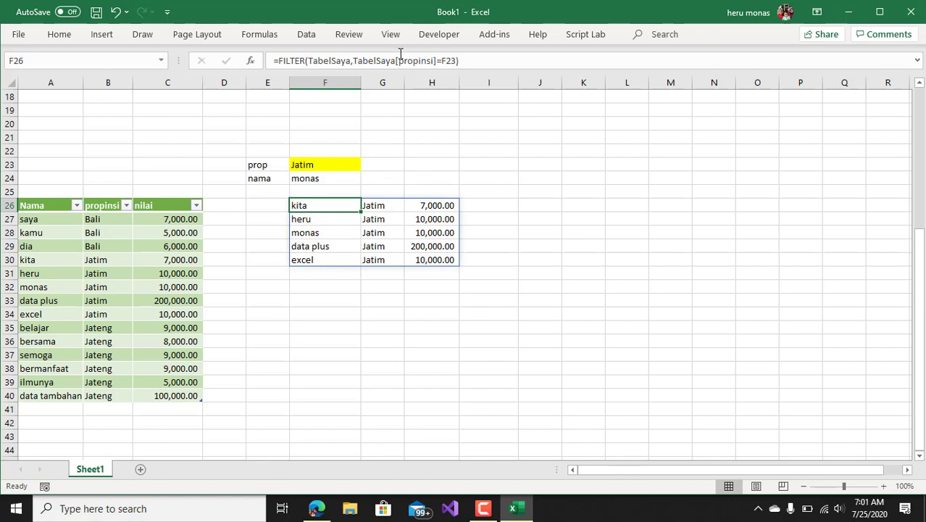
left_click(354, 61)
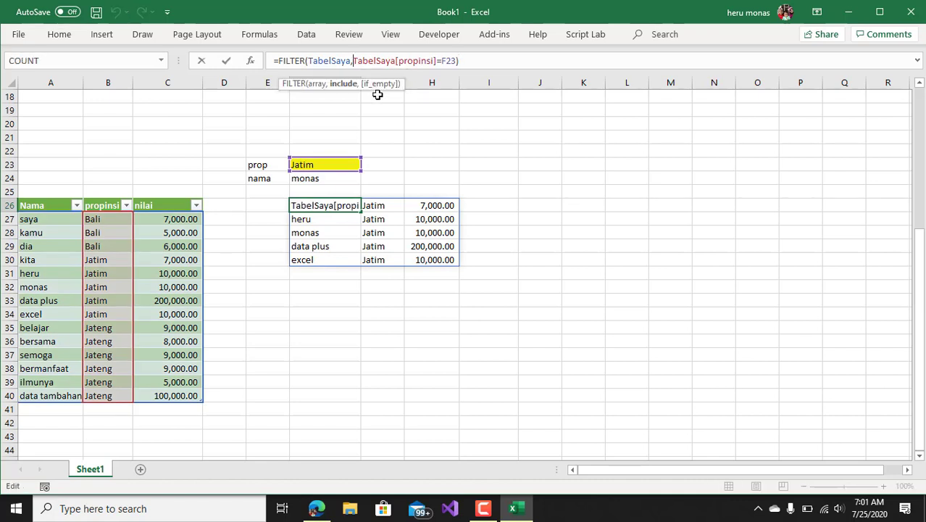
type("(")
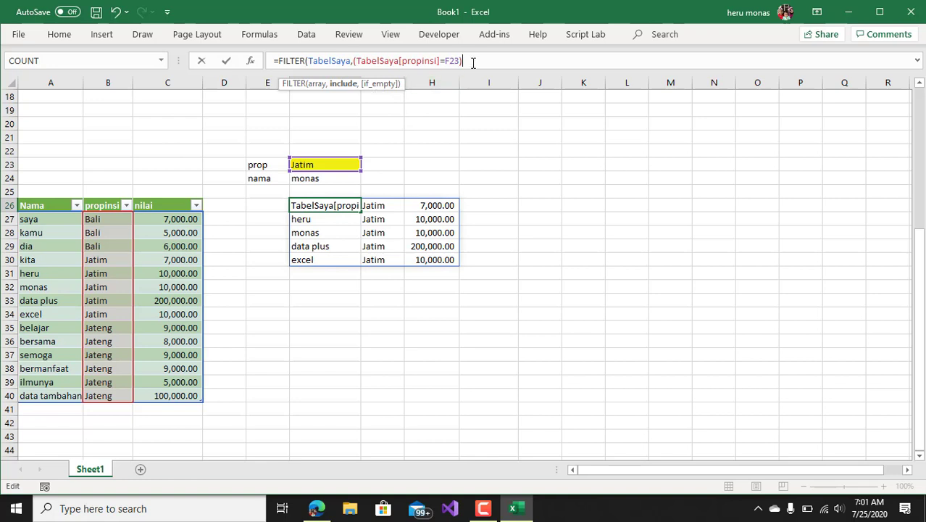
type("*")
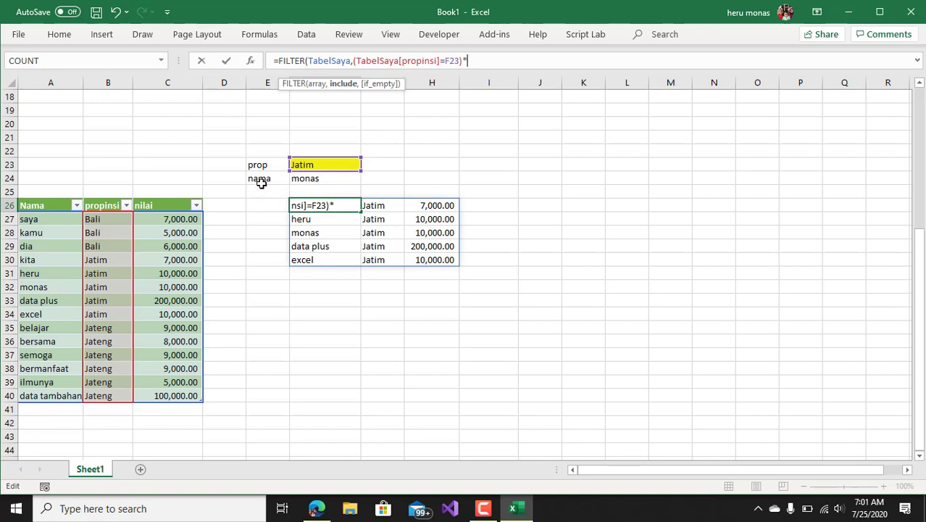
Step: Add the second condition (TabelSaya[Nama]=F24) to the FILTER formula and complete the formula
left_click(53, 197)
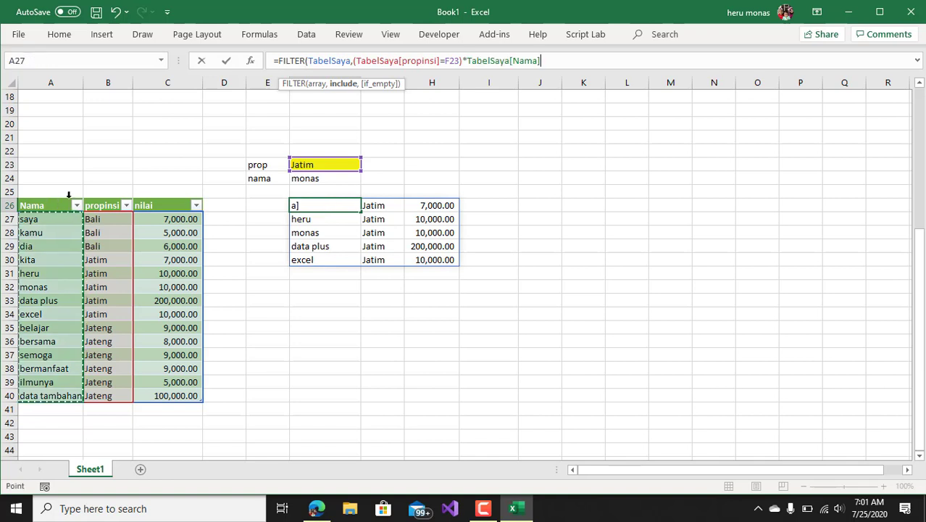
left_click(467, 62)
type("(")
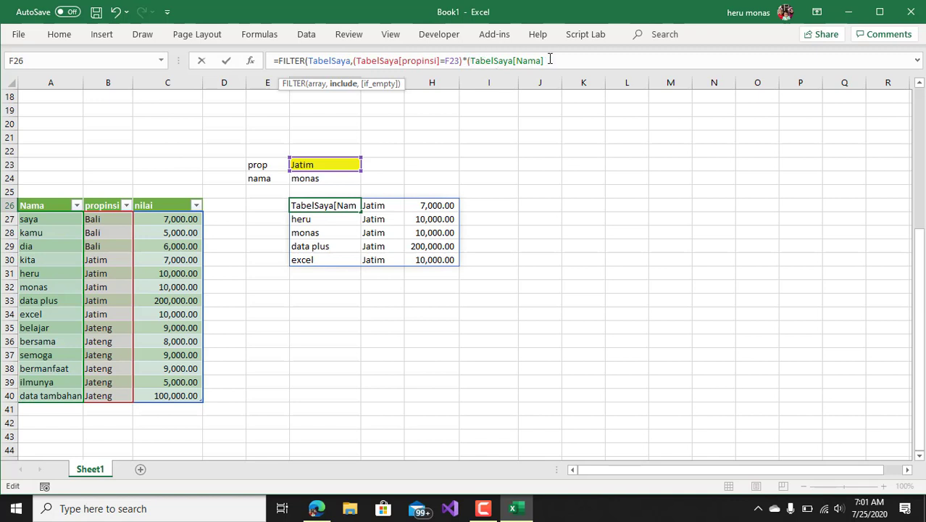
type("=")
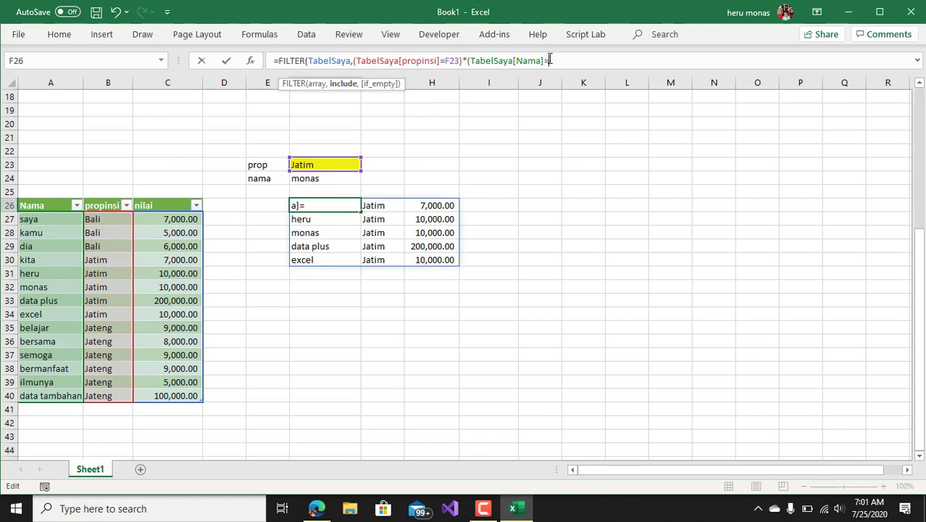
left_click(331, 178)
type(")")
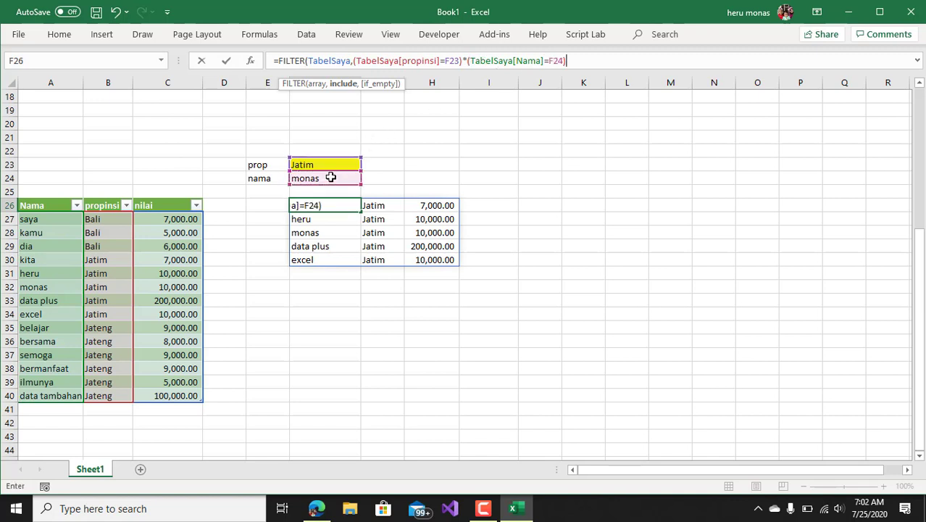
type(",")
key("BackSpace")
type(")")
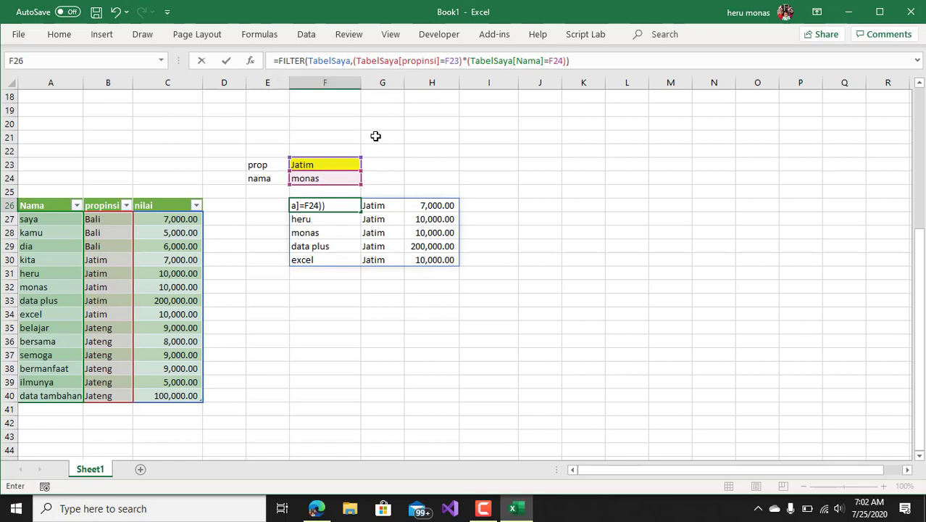
key("Return")
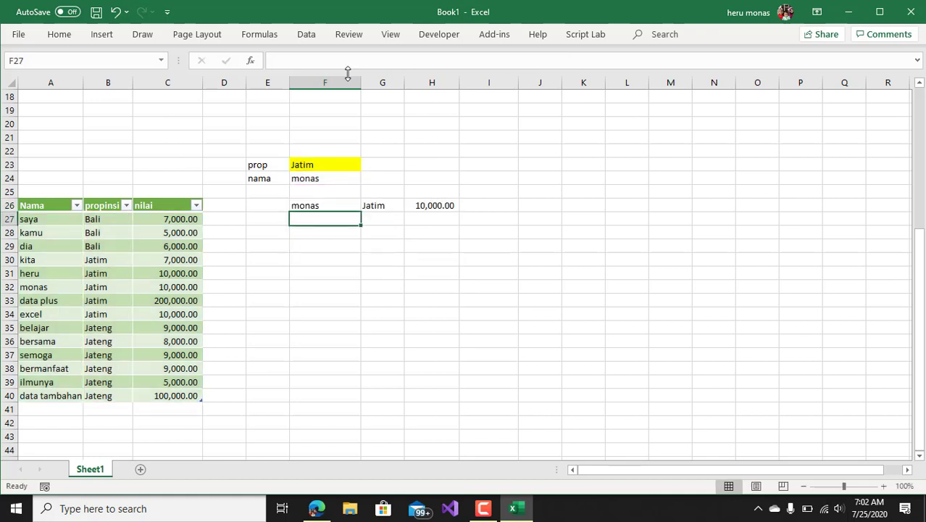
Step: Test the two-criteria filter by entering the Nama value of the row 31 record in F24
left_click(330, 207)
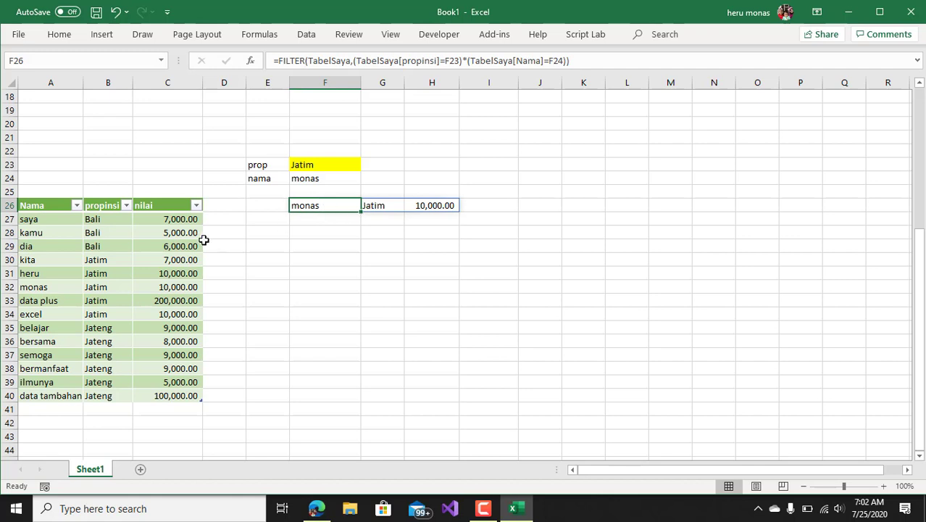
left_click(300, 178)
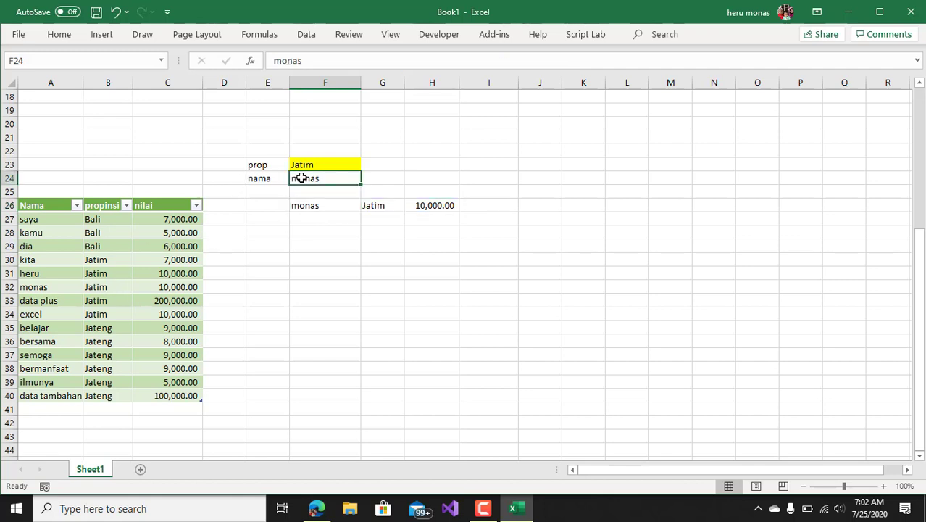
type("heru")
key("Return")
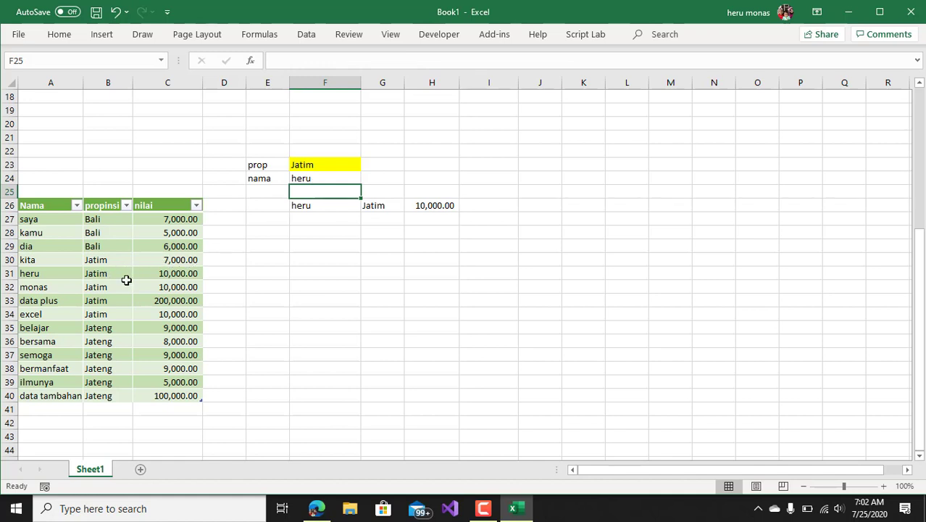
Step: Set the nilai of the row 31 record in C31 to 12000
left_click(176, 274)
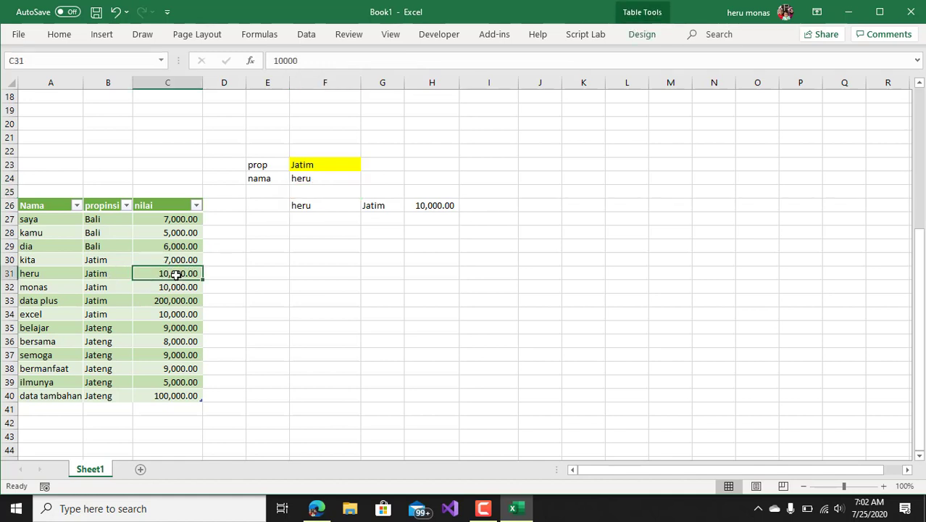
type("120000")
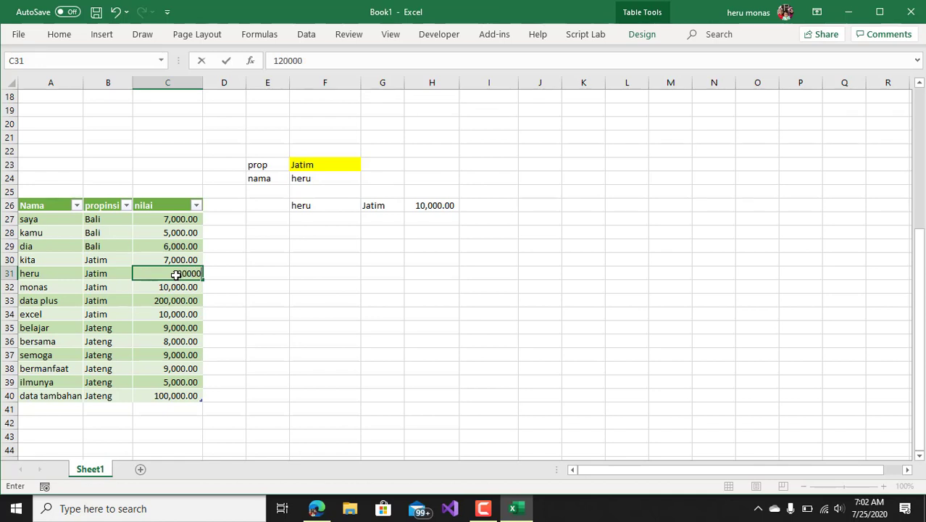
key("Return")
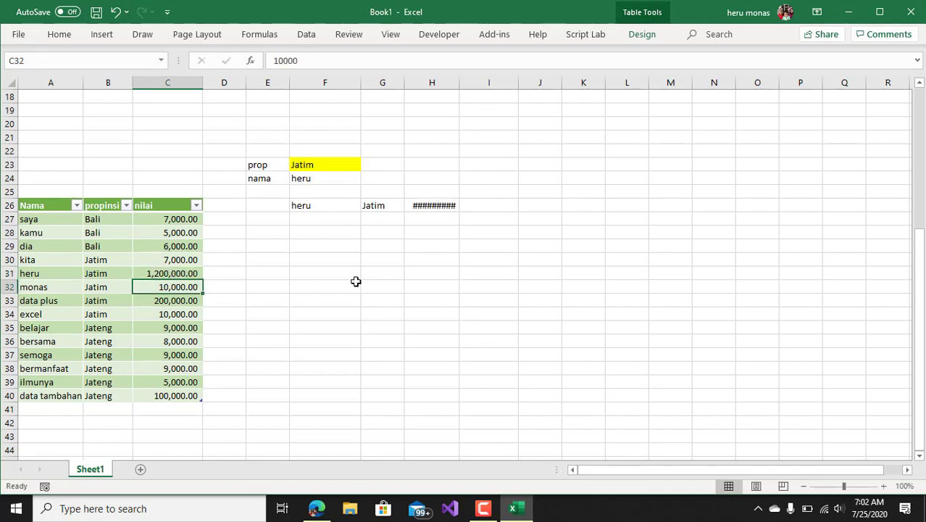
left_click(190, 273)
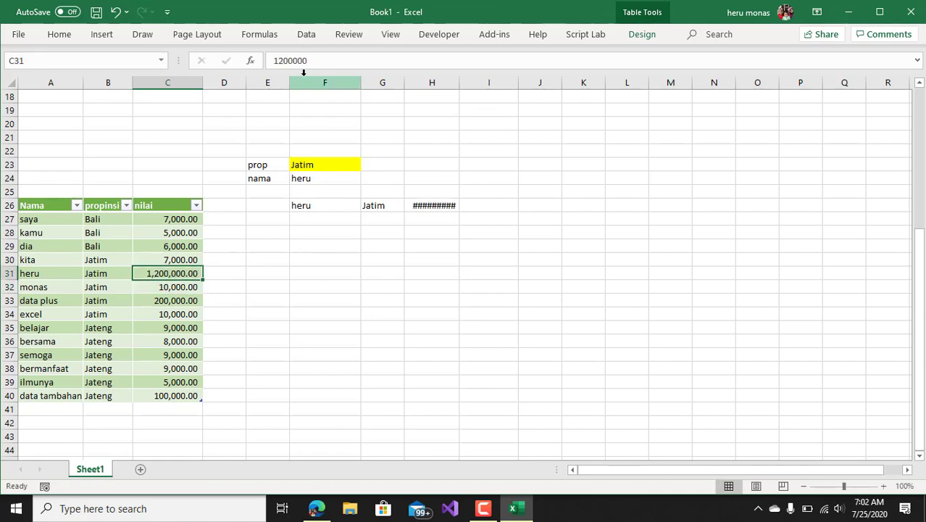
left_click(308, 62)
key("BackSpace")
key("Return")
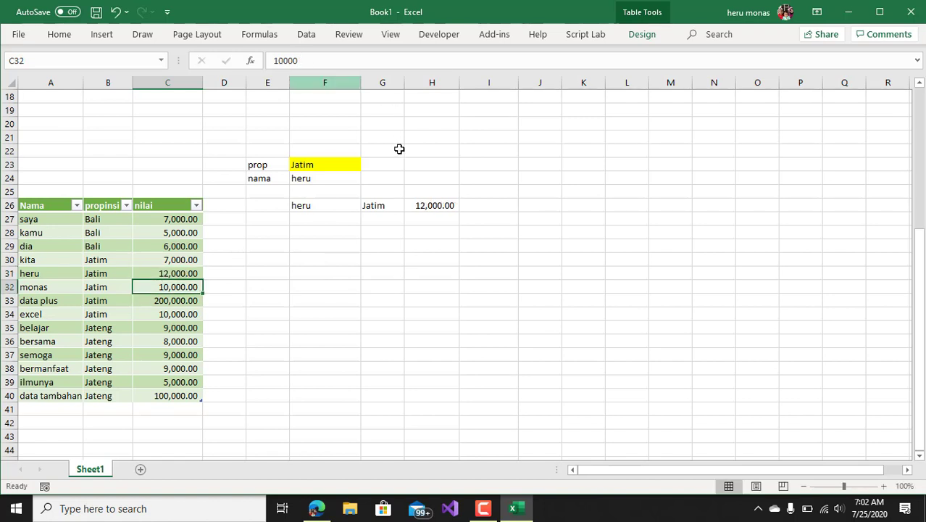
Step: Set the nama criterion in F24 to the row 32 record's Nama value and the prop criterion in F23 to Bali
left_click(323, 178)
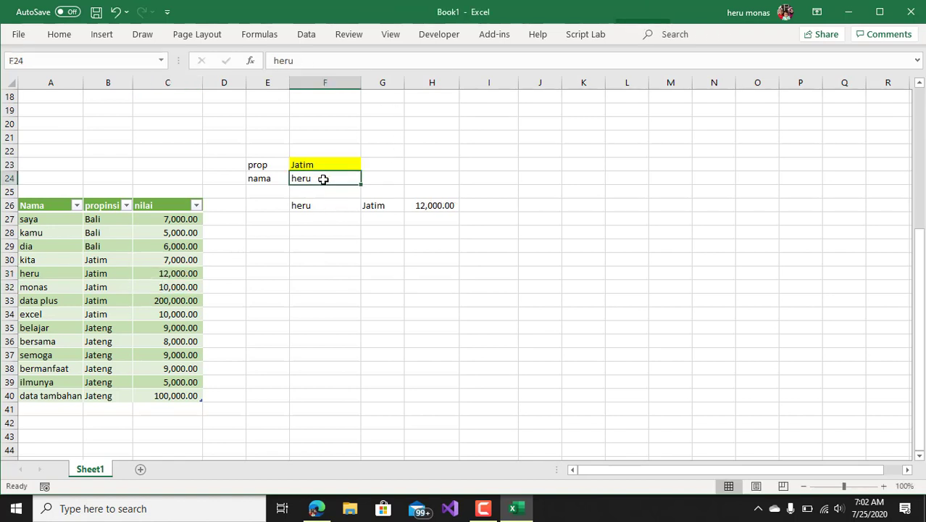
type("monas")
key("Return")
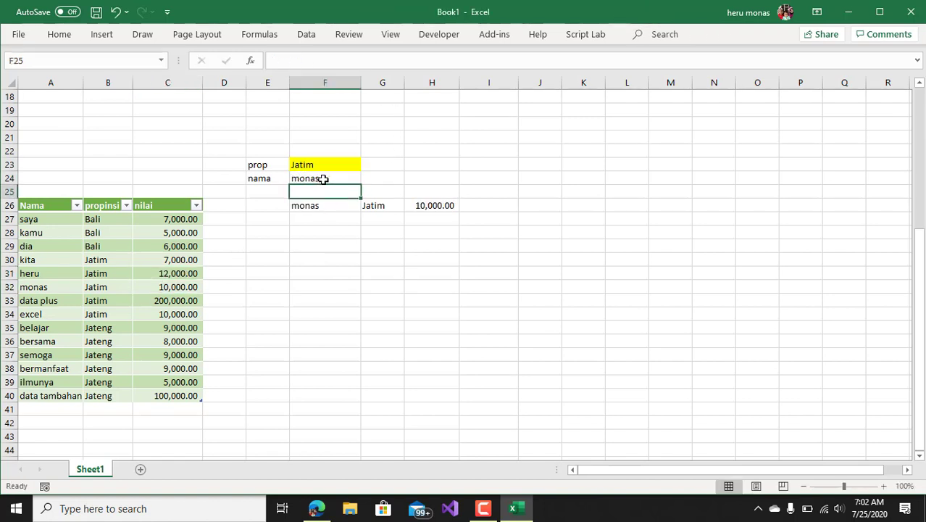
left_click(320, 164)
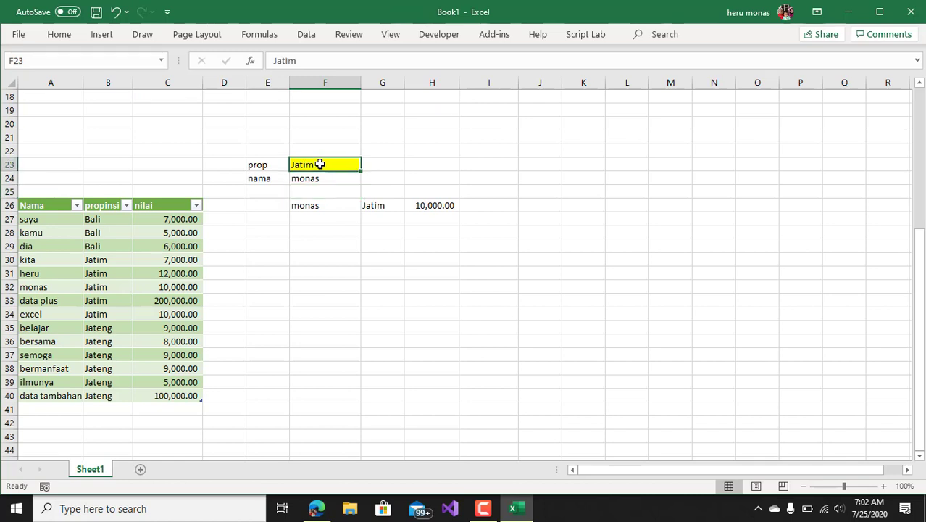
type("Bali")
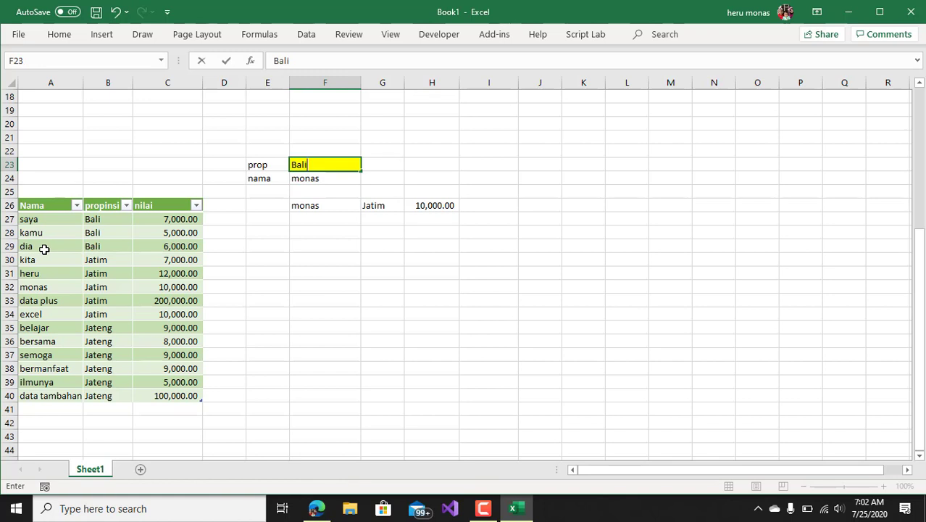
key("Return")
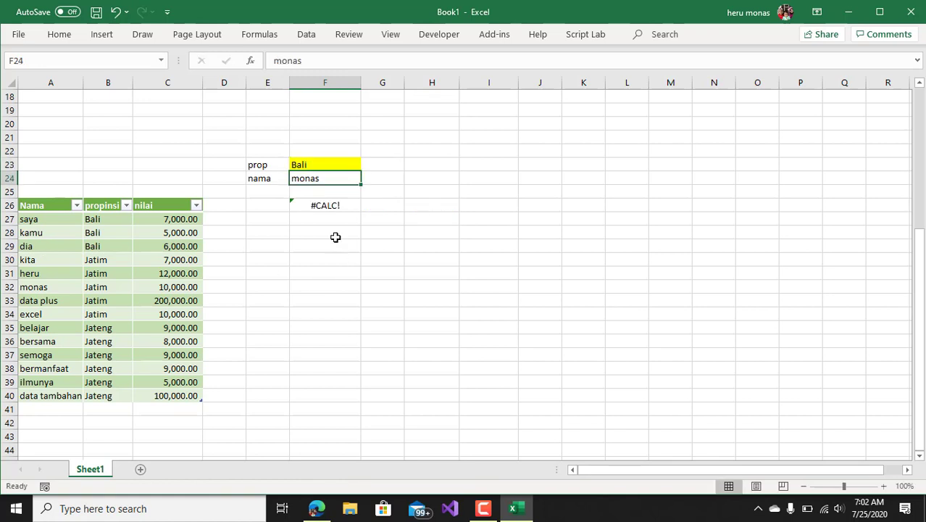
Step: Add "data tidak ditemukan" as the if_empty argument of the FILTER formula in F26
left_click(341, 205)
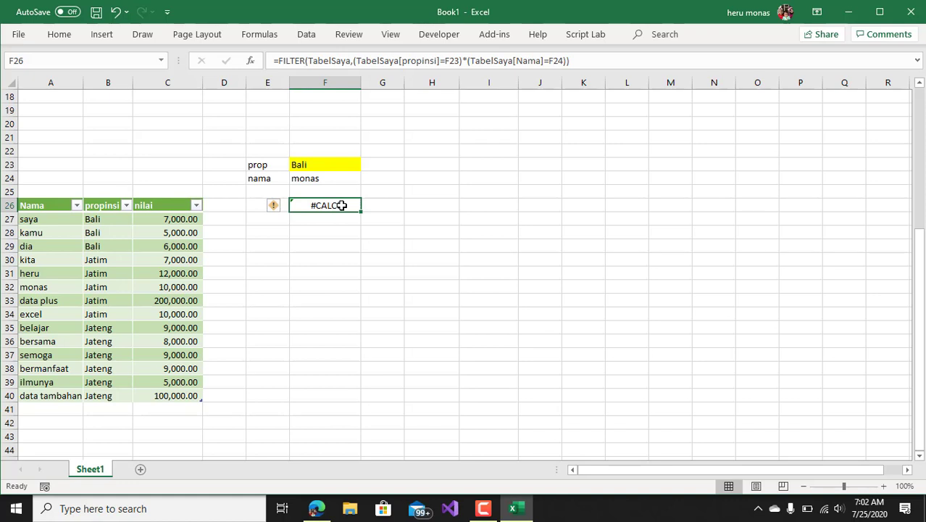
left_click(568, 61)
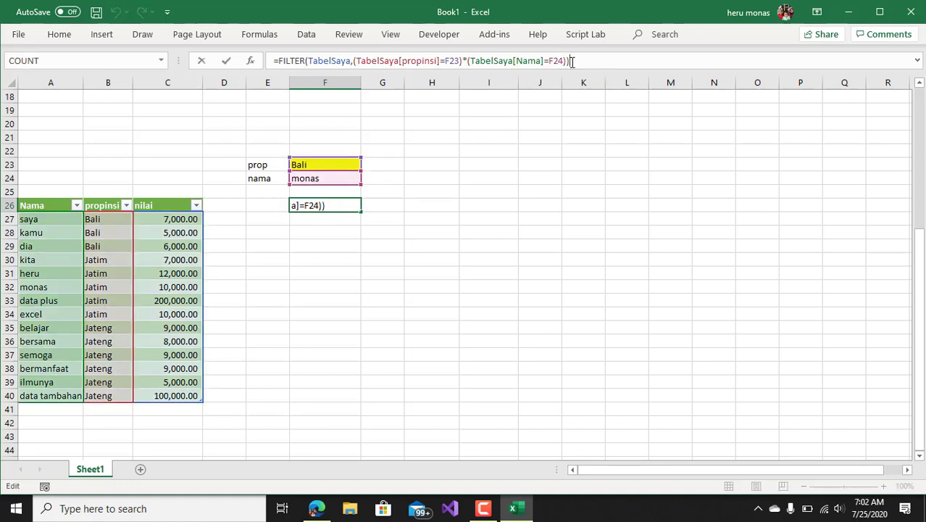
key("BackSpace")
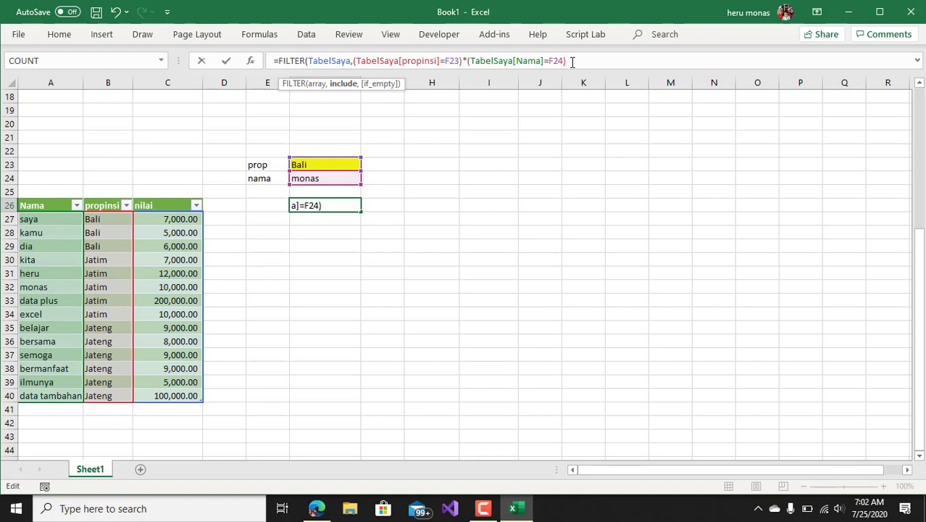
type(",")
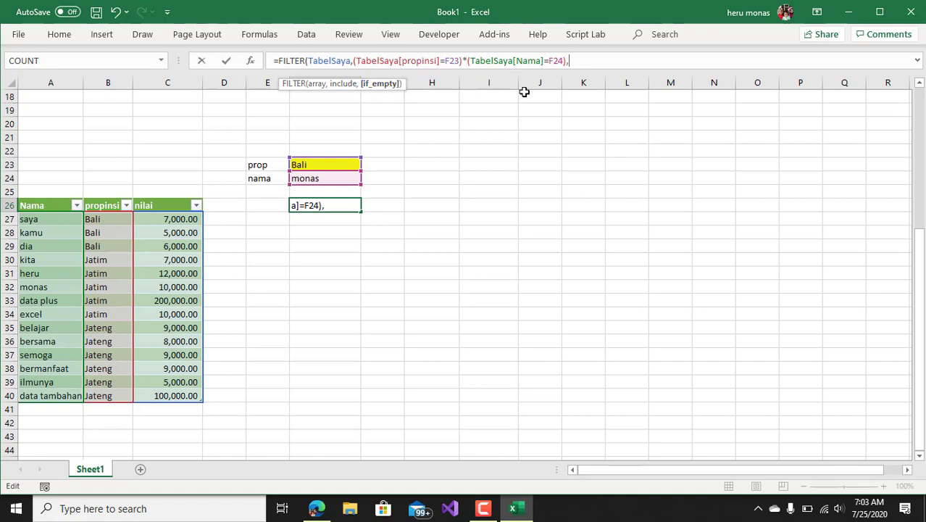
type("\"data tidak di")
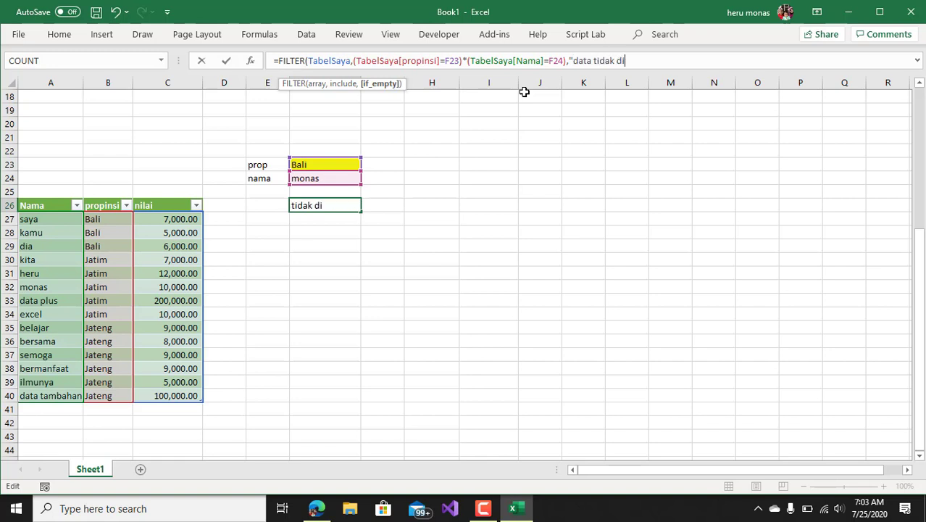
type("temukan")
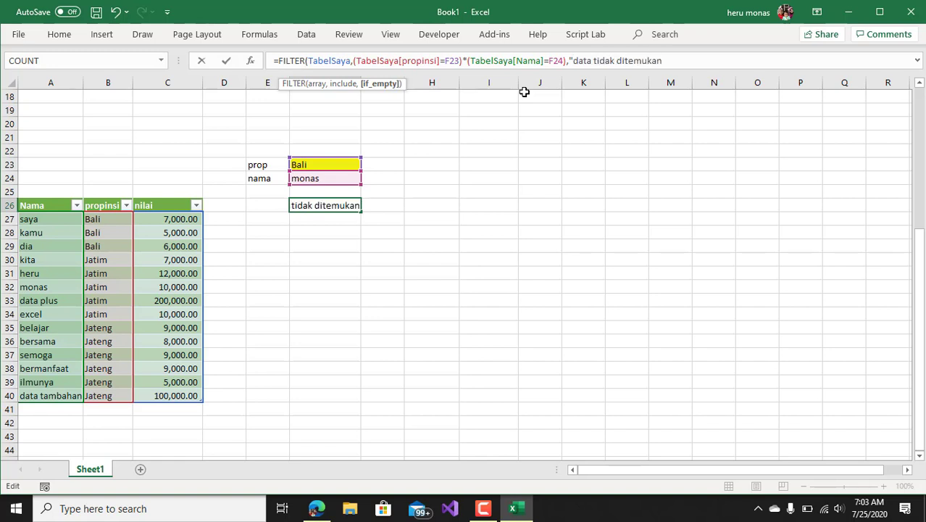
type("\")")
key("Return")
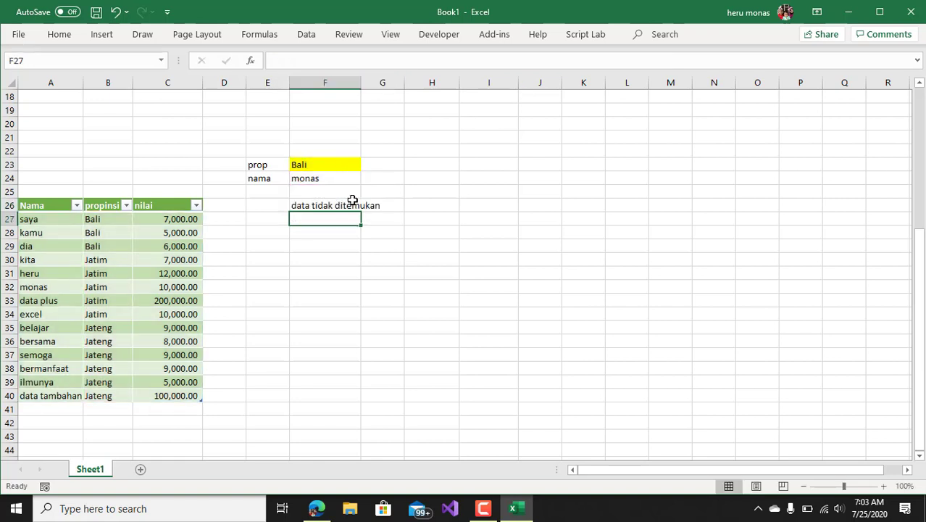
Step: Set the prop criterion in F23 to Jatim to retest the filter
left_click(344, 166)
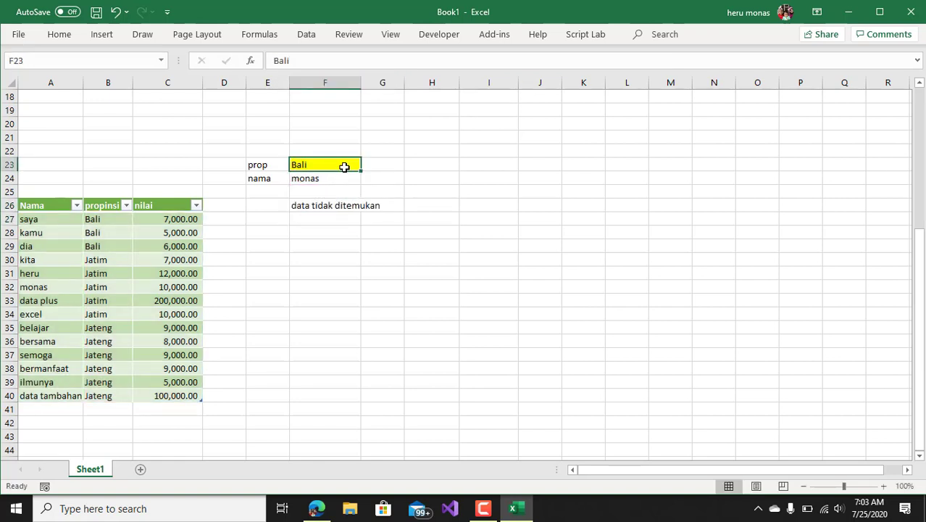
type("Jatim")
key("Return")
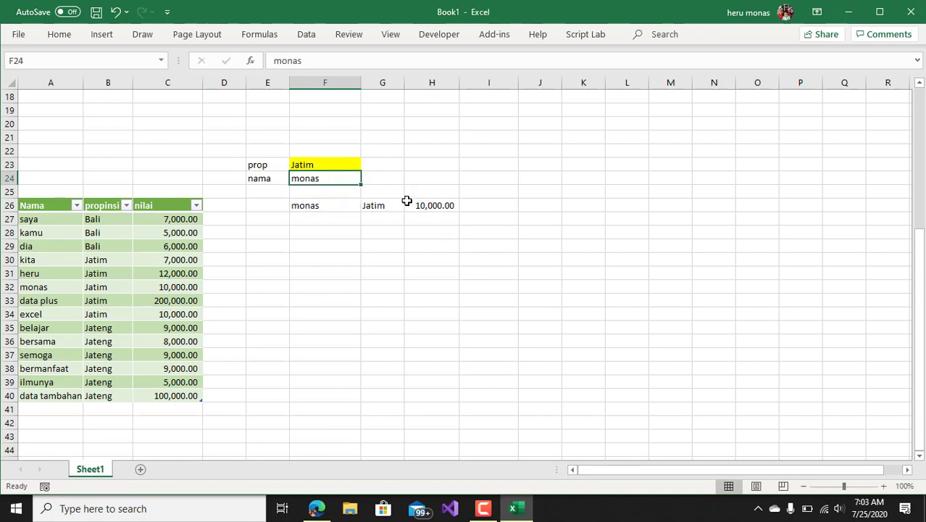
Step: Examine the multiplication operator joining the propinsi and Nama conditions in the F26 FILTER formula
left_click(326, 209)
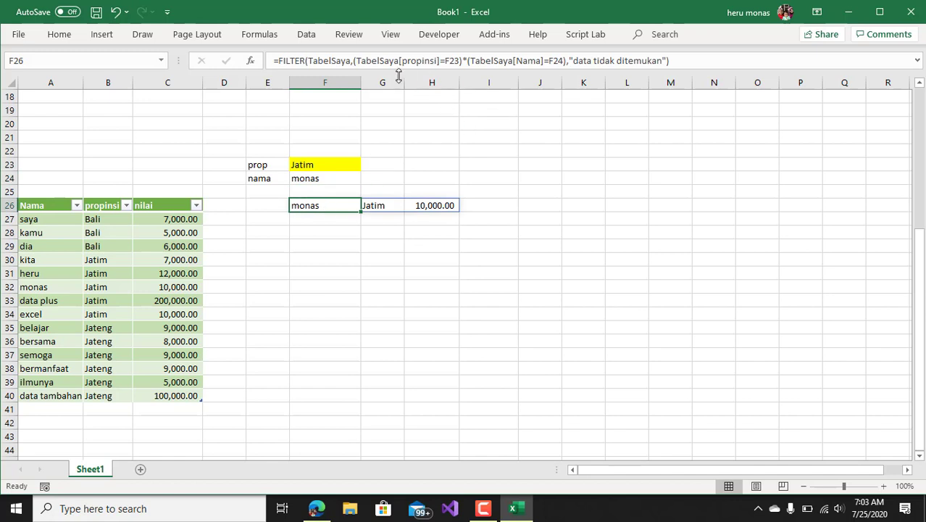
left_click(465, 61)
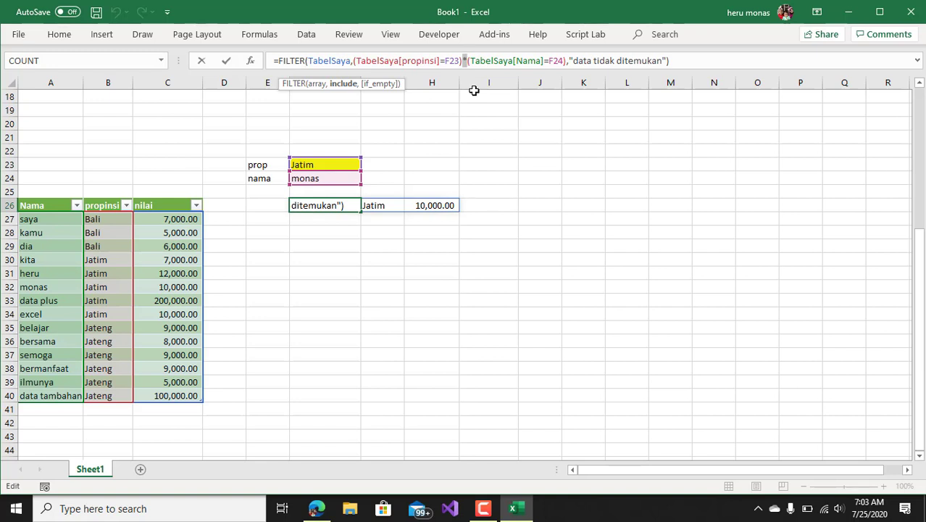
key("ctrl+Return")
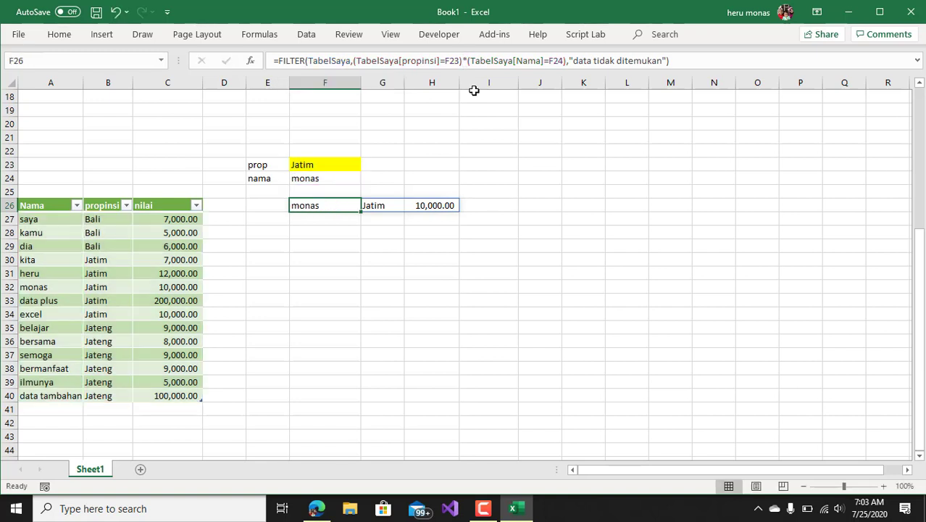
Step: Give the empty cell G23, beside the prop criterion, a light blue fill
left_click(391, 166)
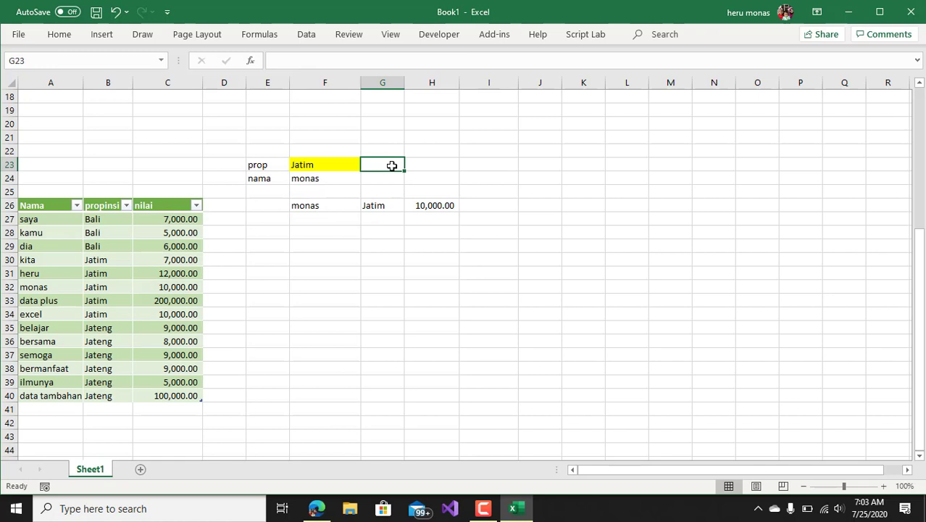
left_click(330, 164)
left_click(378, 168)
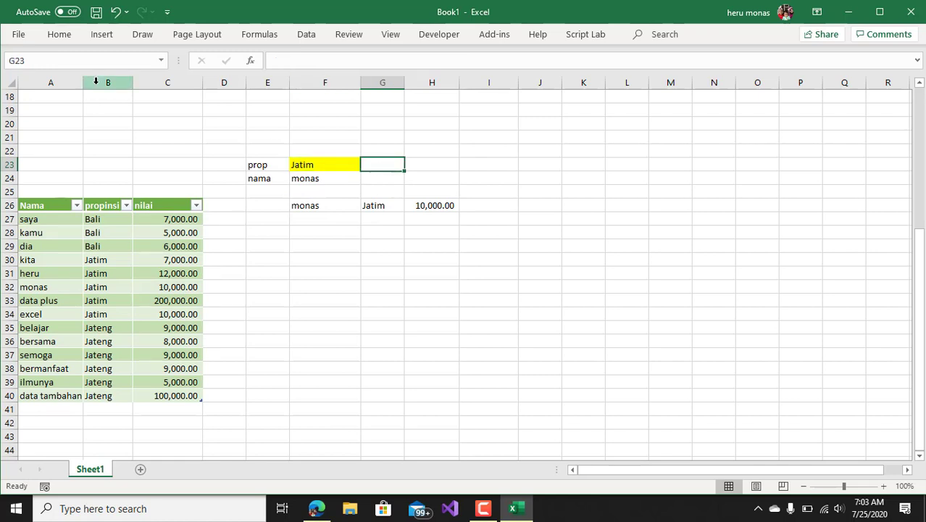
left_click(61, 34)
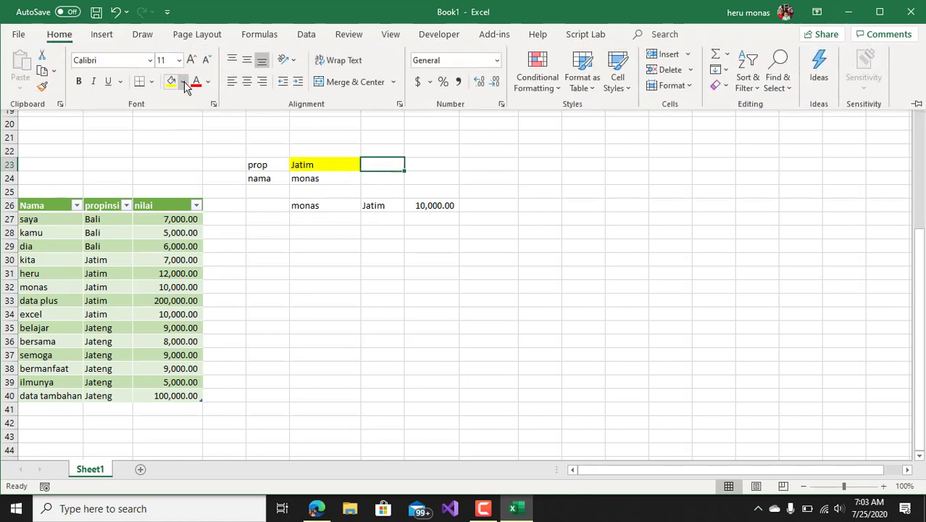
left_click(184, 82)
left_click(215, 144)
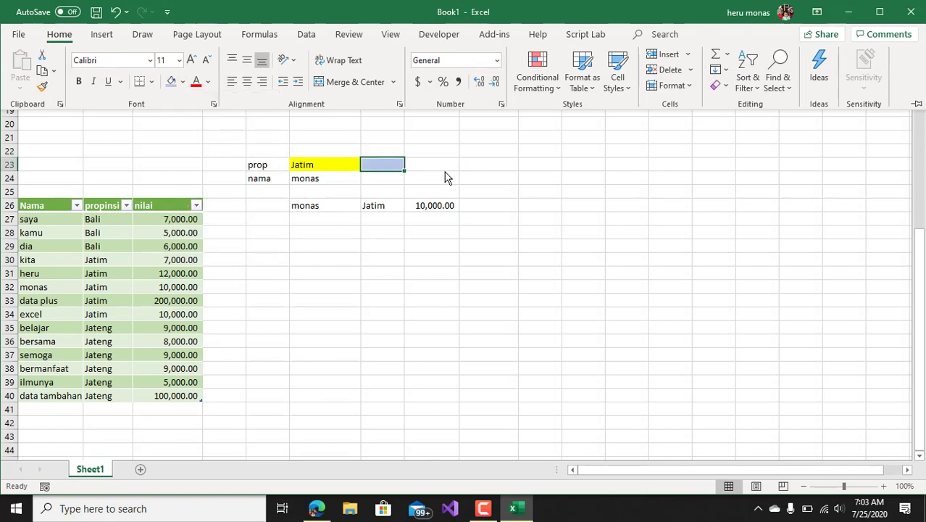
Step: Widen column G slightly and enter Bali in G23 as a second prop criterion
left_click_drag(404, 82, 416, 85)
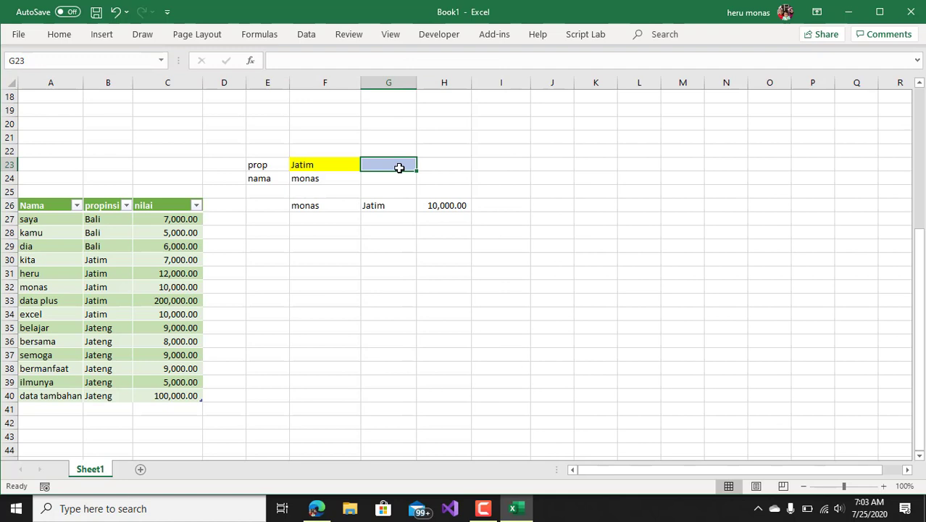
type("Bali")
left_click(442, 180)
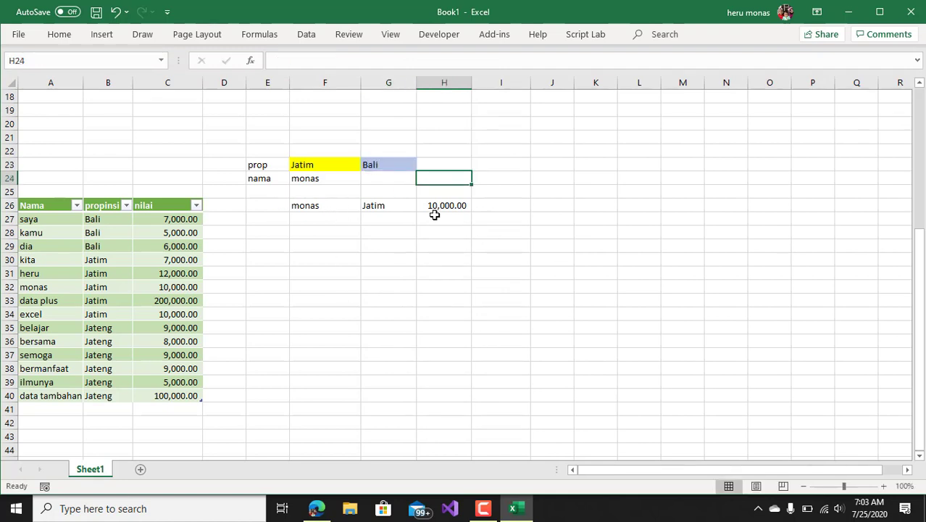
left_click(321, 207)
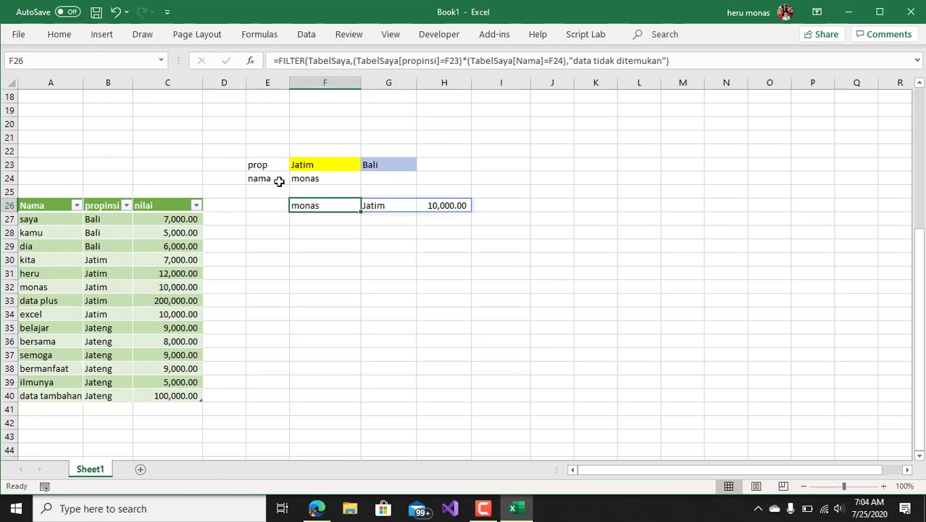
left_click_drag(279, 181, 361, 181)
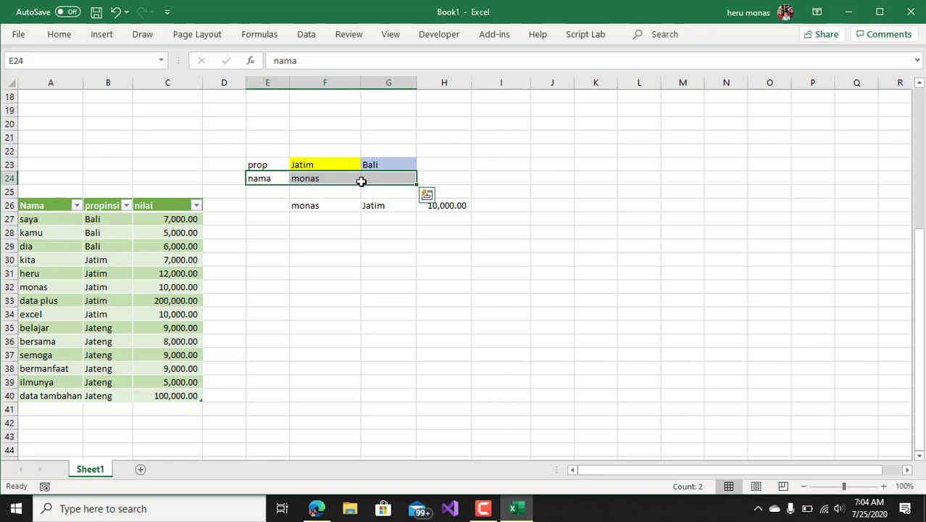
key("Delete")
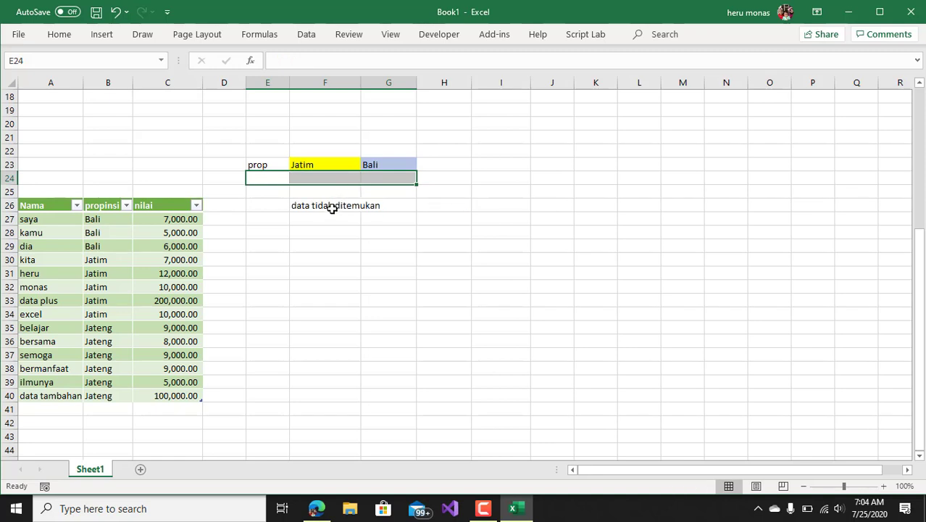
key("ctrl+z")
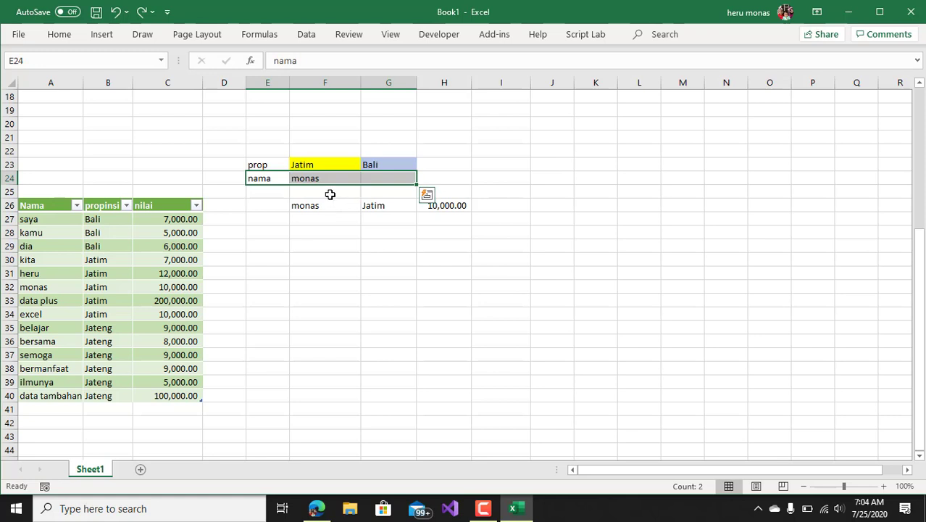
key("ctrl+z")
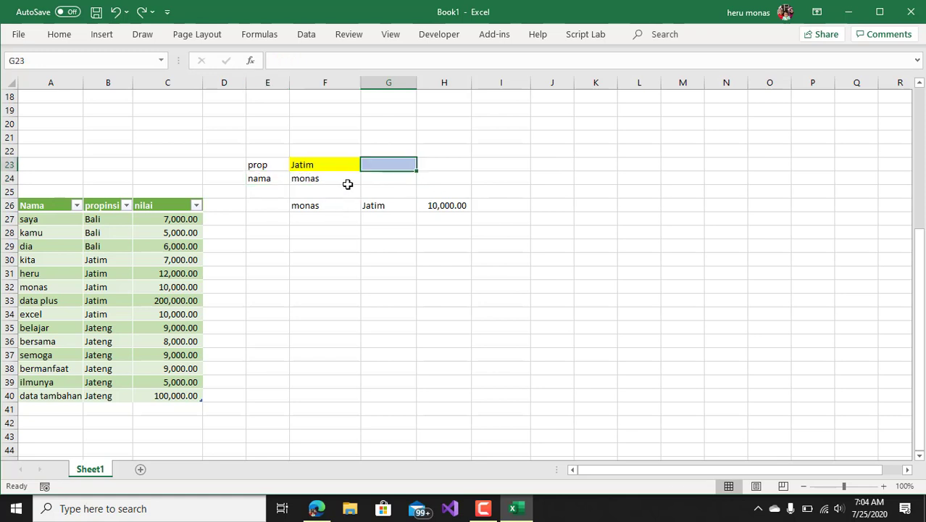
key("ctrl+y")
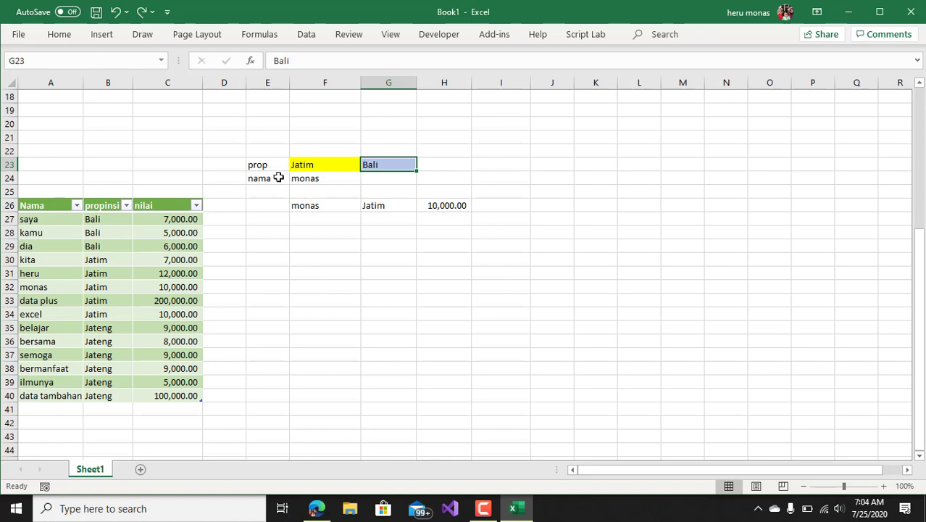
Step: Clear the nama label and its criterion in E24:F24 and erase the existing FILTER formula in F26
left_click_drag(277, 177, 300, 177)
key("Delete")
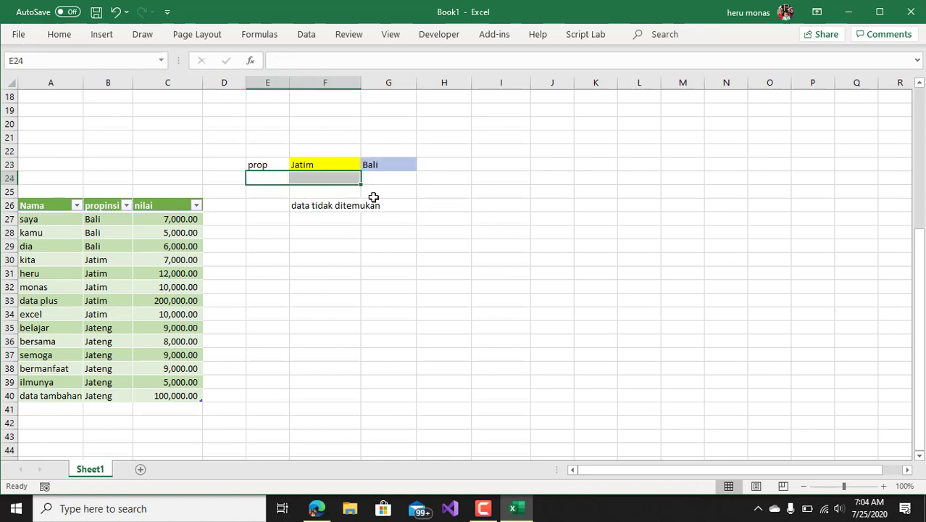
left_click(350, 204)
left_click(711, 61)
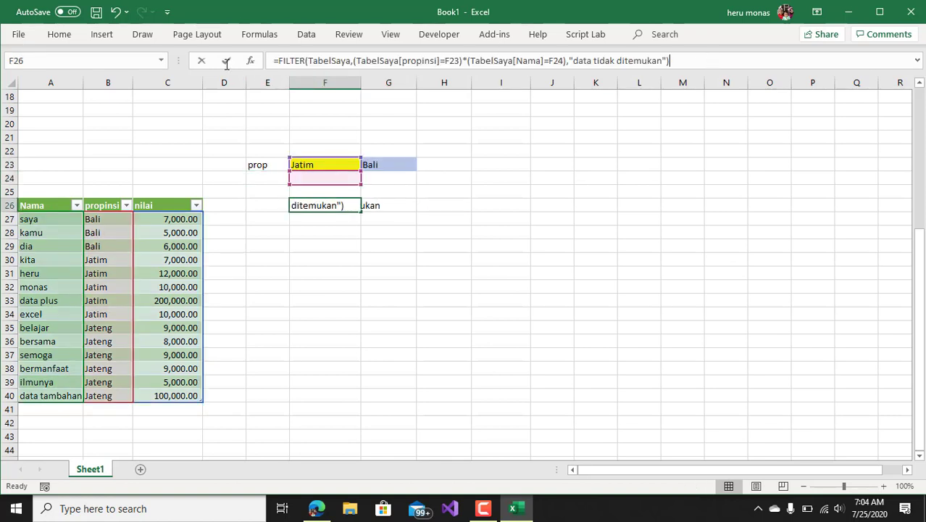
key("BackSpace")
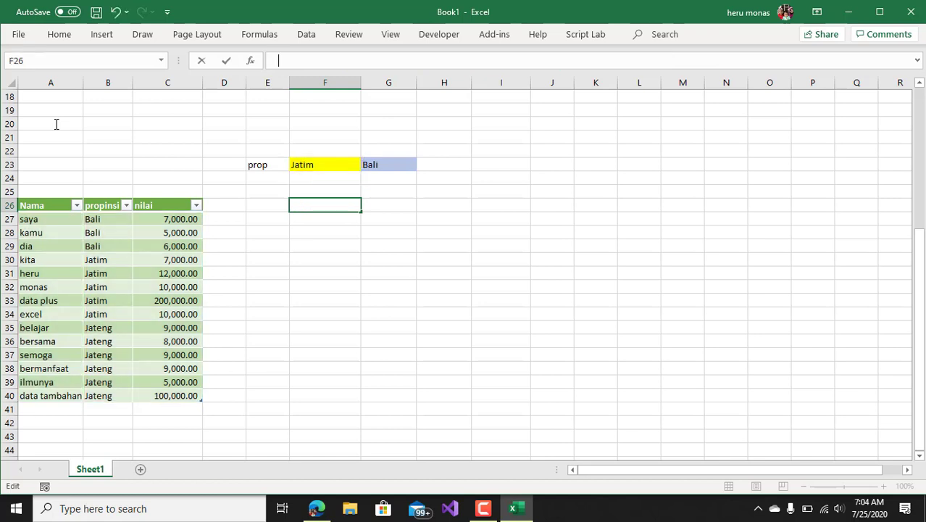
Step: Start a new FILTER formula in F26 with TabelSaya as the array and (TabelSaya[propinsi]=F23) as the first condition
type("=filte")
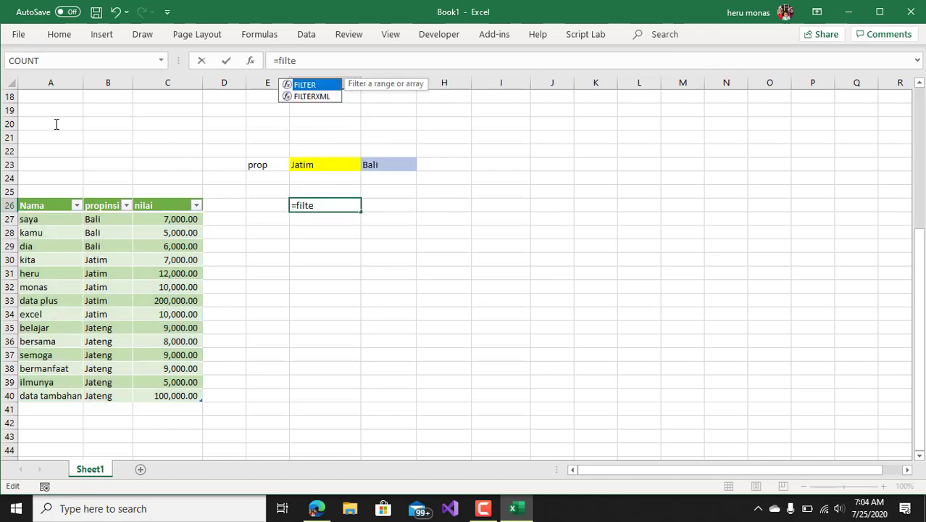
key("Tab")
left_click_drag(39, 219, 171, 395)
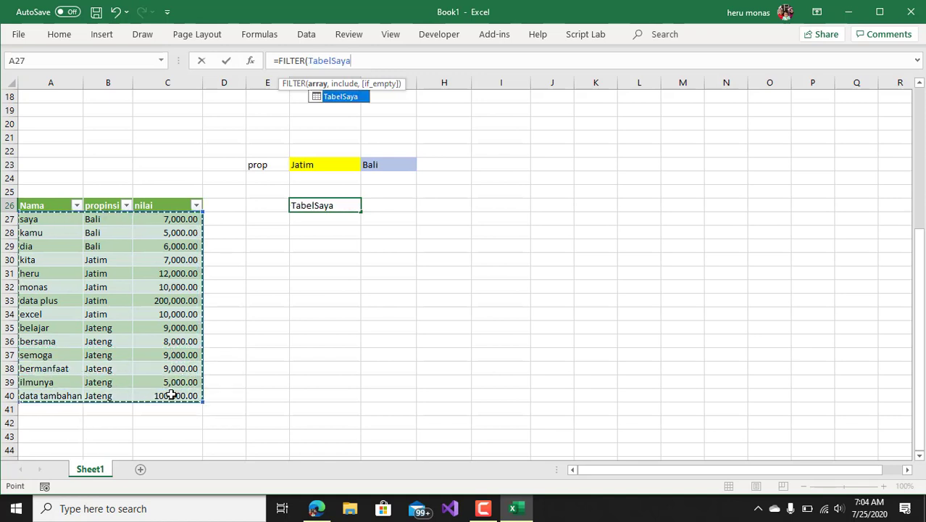
type(",(")
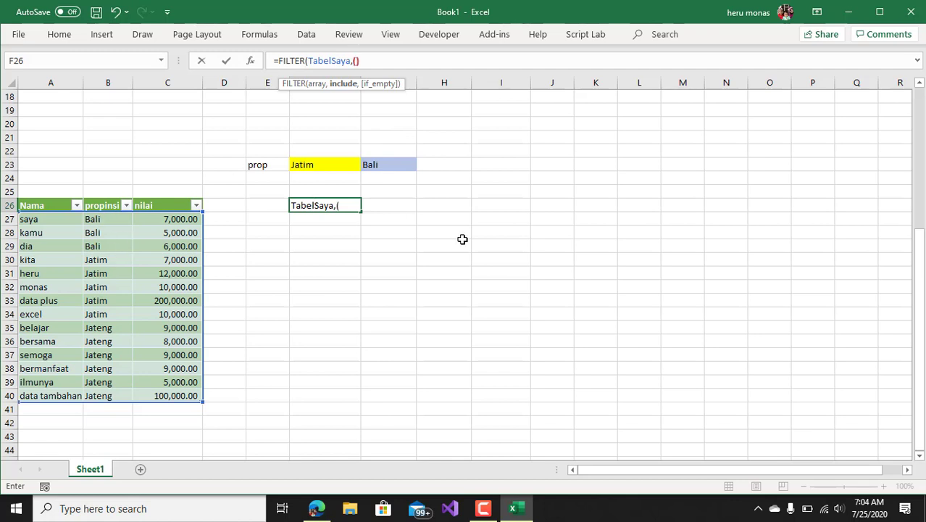
key("Return")
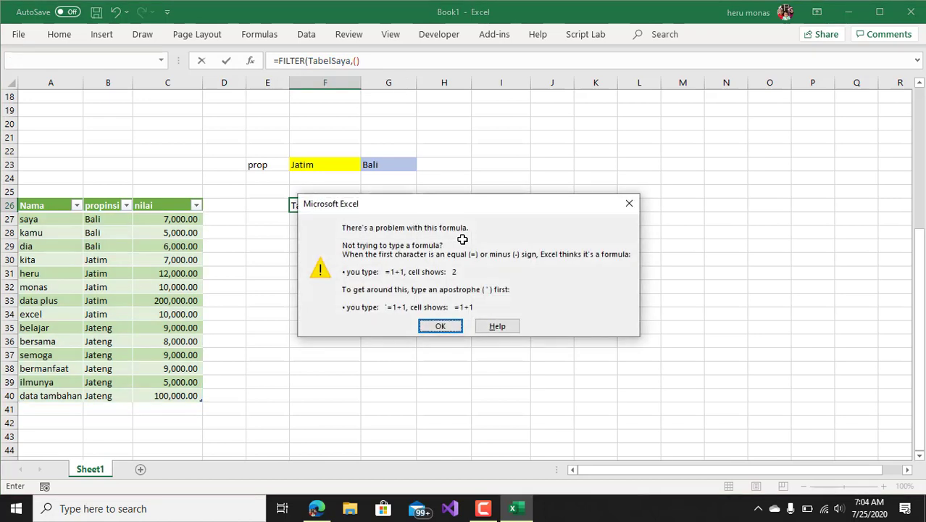
left_click(450, 328)
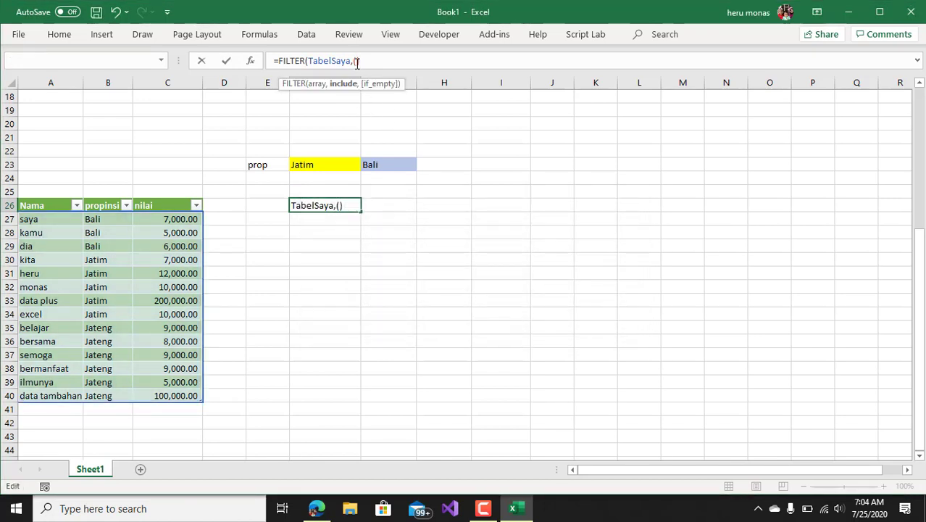
left_click(109, 196)
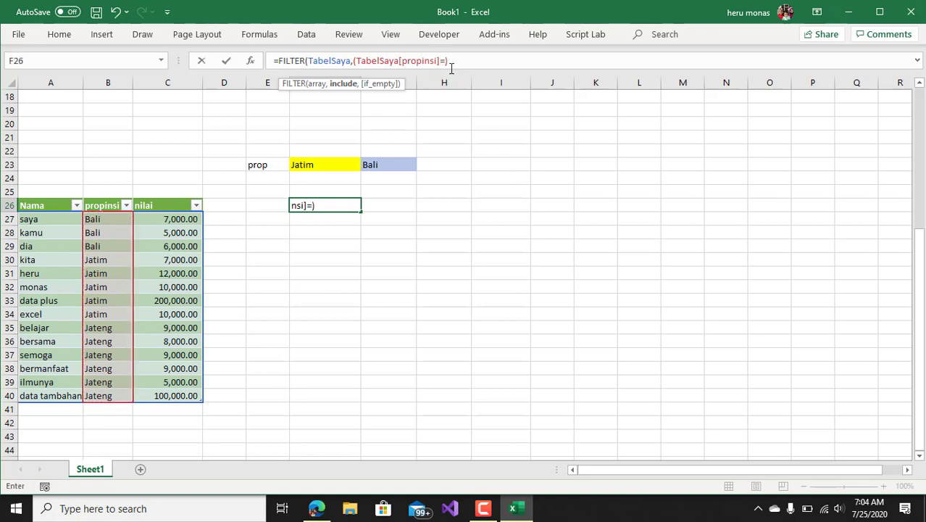
left_click(324, 166)
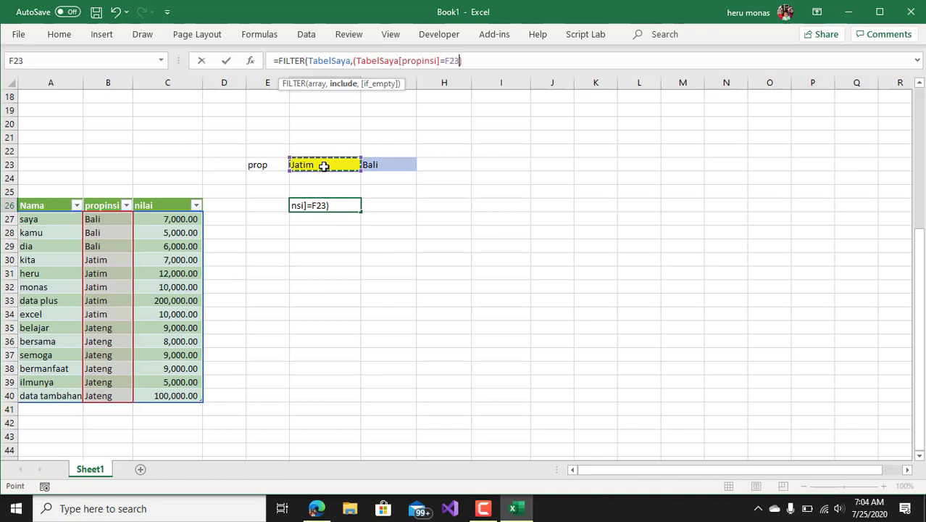
Step: Add the alternative condition +(TabelSaya[propinsi]=G23) to the include argument of the F26 formula
left_click(474, 65)
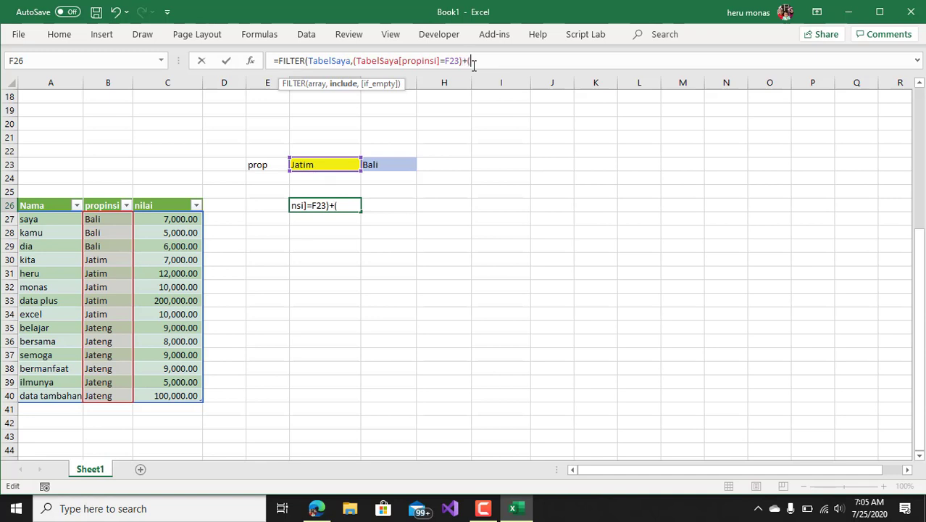
type(")+(")
left_click(105, 203)
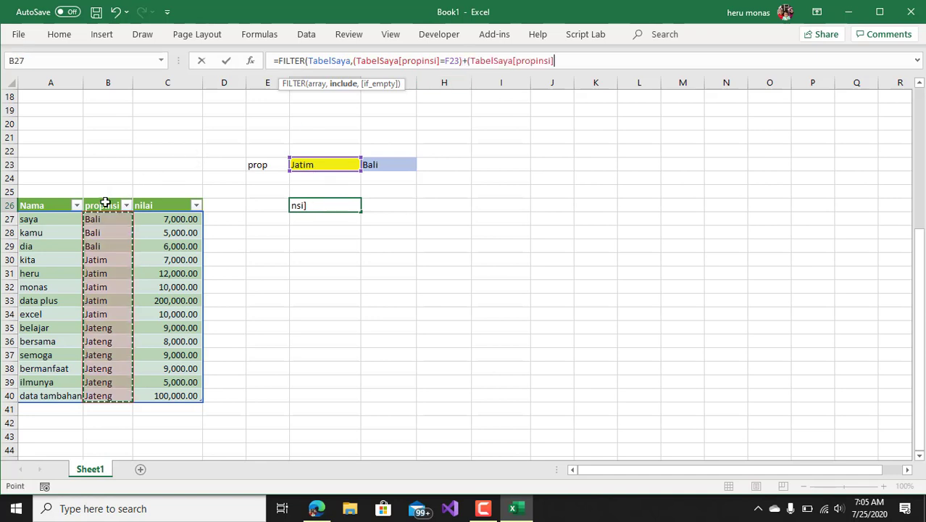
type("=")
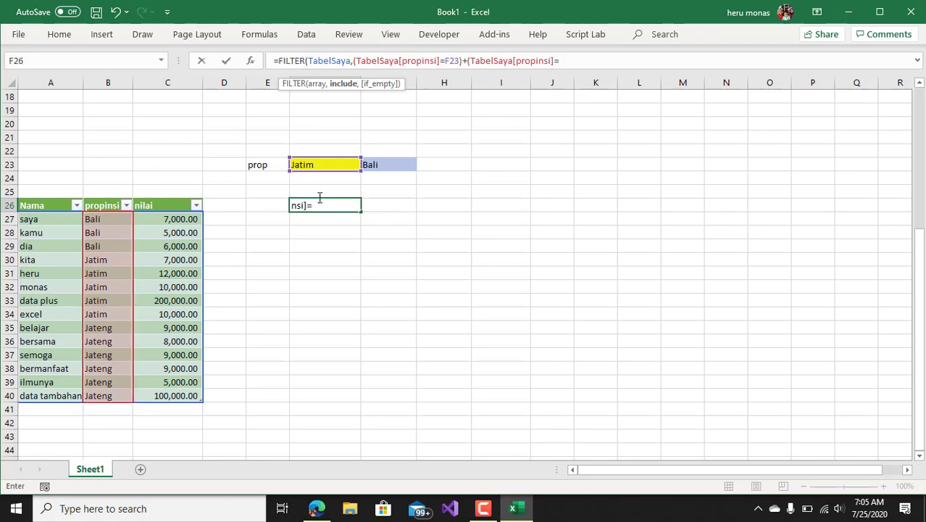
left_click(379, 164)
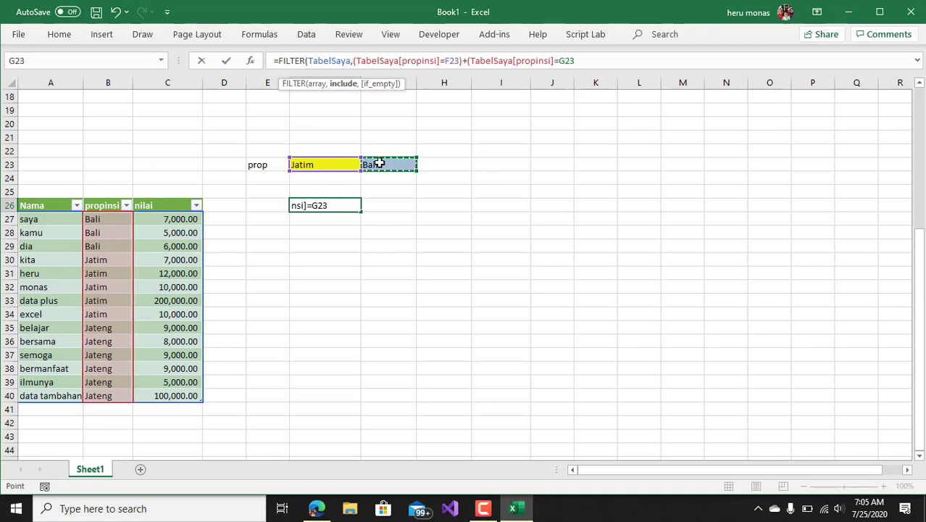
type(")")
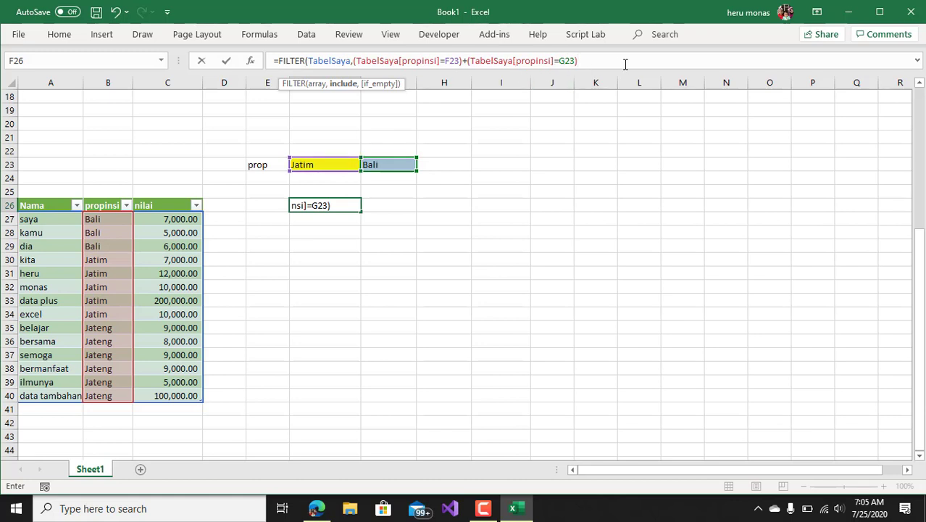
Step: Set the if_empty argument to "data tidak ditemukan", enter the F26 formula, and check the propinsi column of its results
type(",")
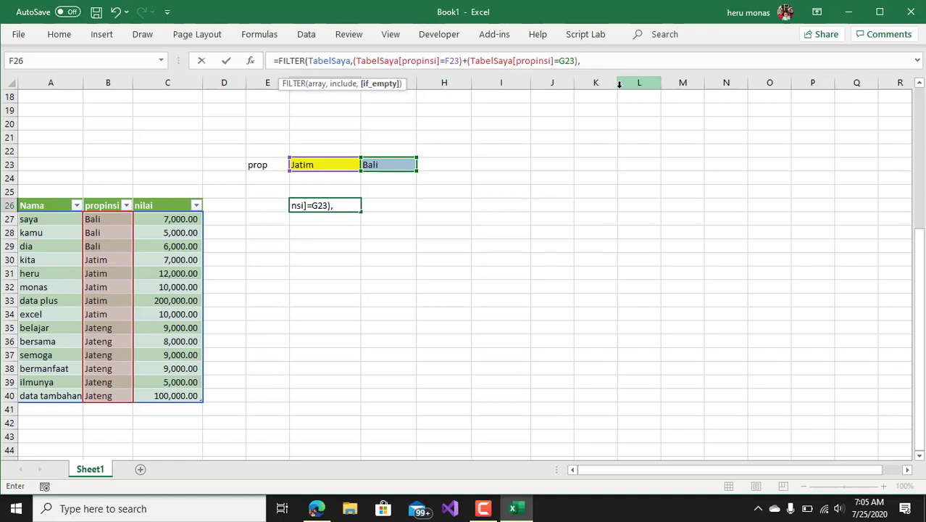
type("\"data tidak di")
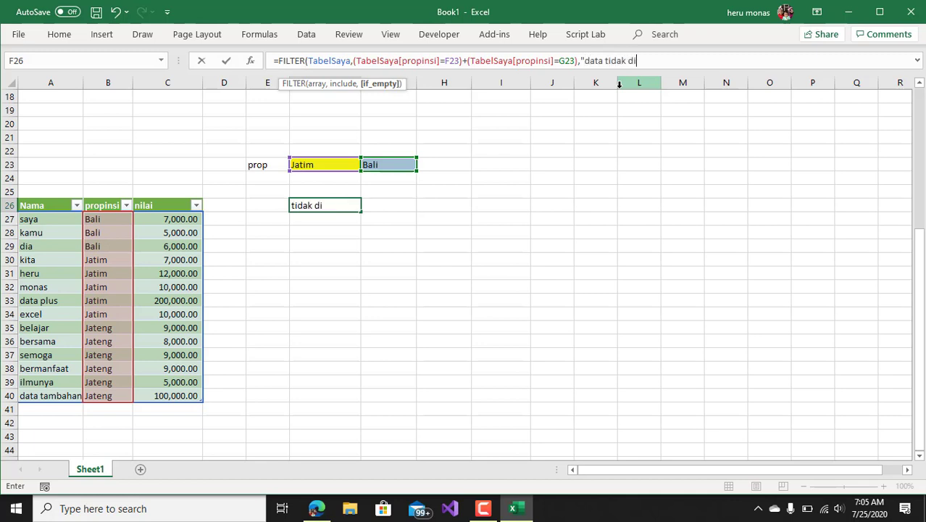
type("temukan\"")
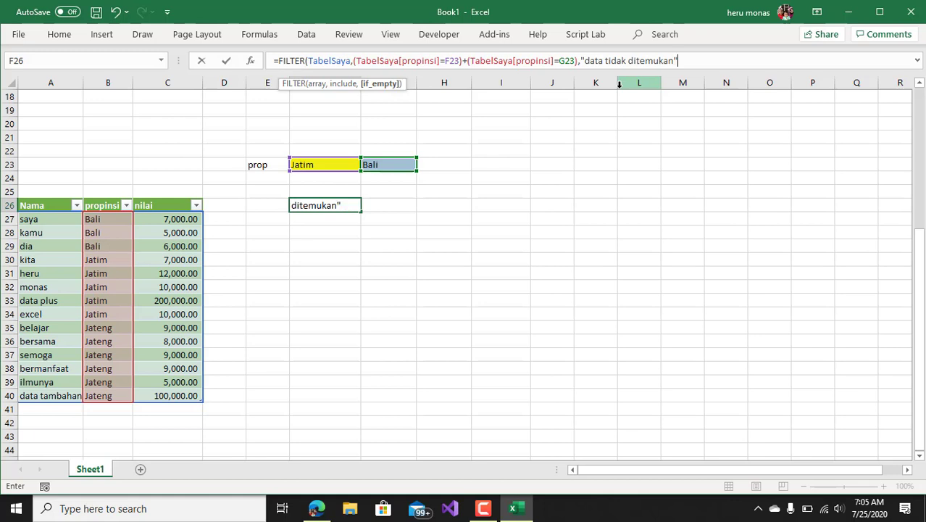
key("Return")
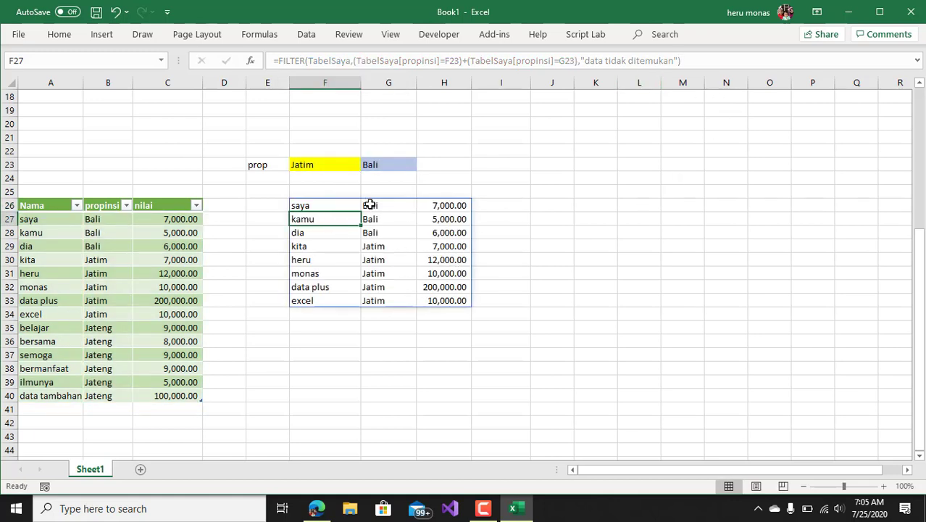
left_click_drag(370, 207, 370, 306)
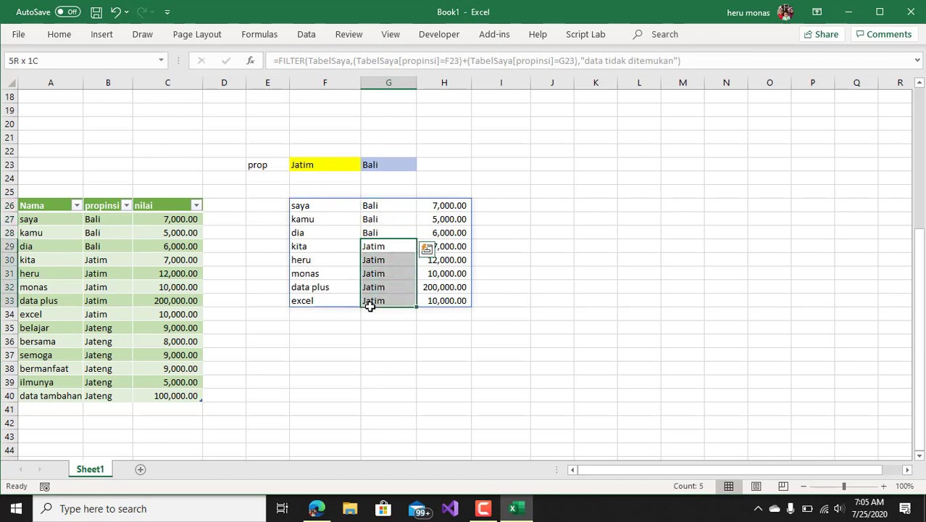
Step: Set the first province criterion in F23 to Jateng and check the Jateng rows of the filter results
left_click(387, 175)
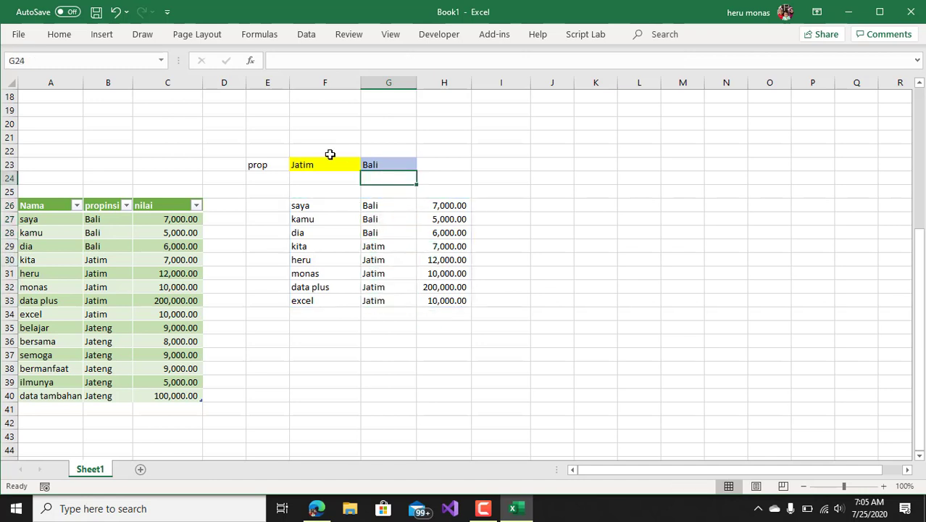
left_click(329, 164)
type("Jateng")
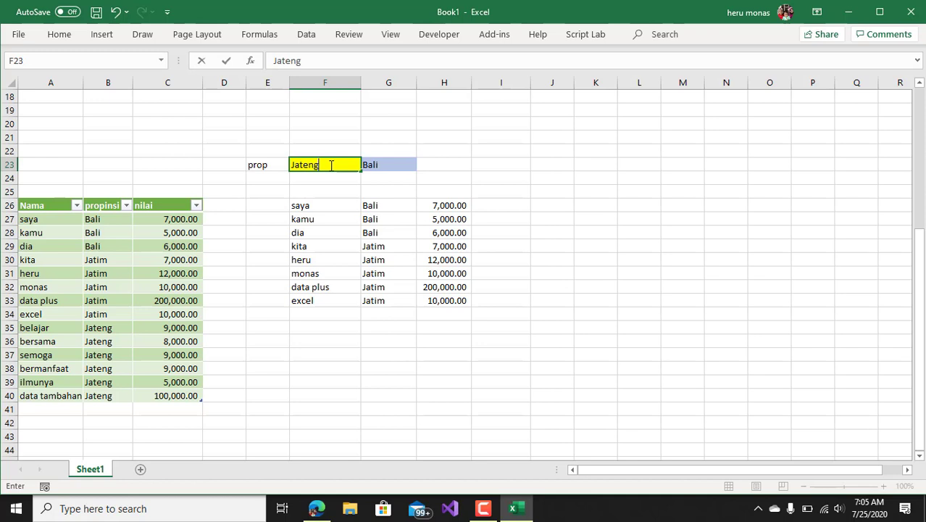
key("Return")
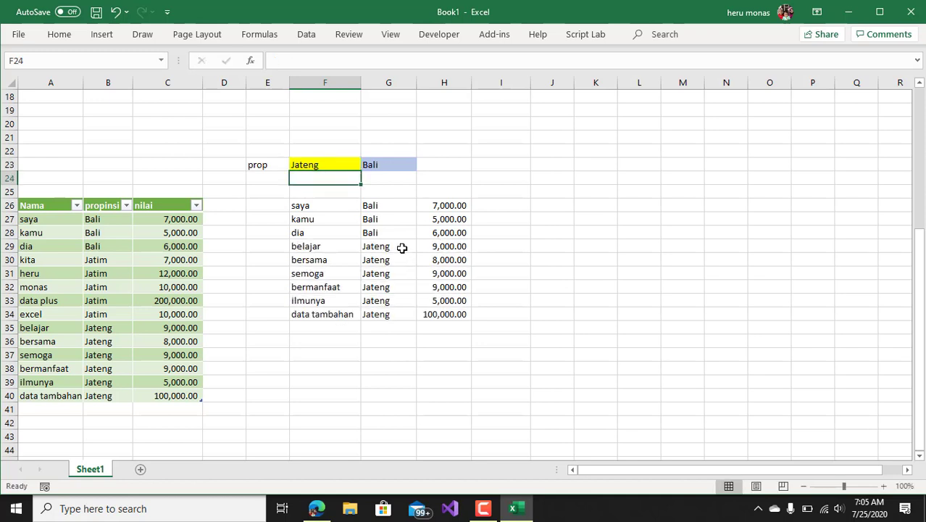
left_click_drag(403, 248, 400, 310)
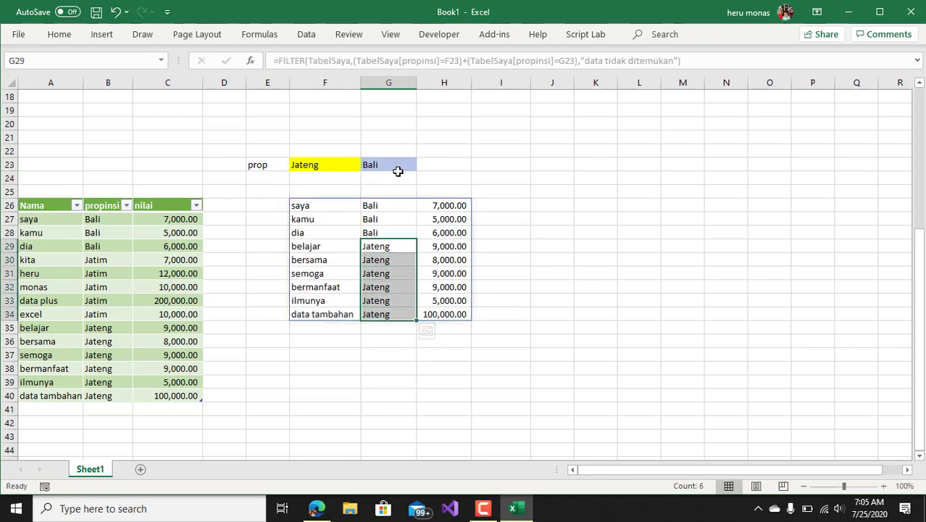
Step: Set the second province criterion in G23 to Jatim and check the propinsi column of the filter results
left_click(397, 160)
type("Jati")
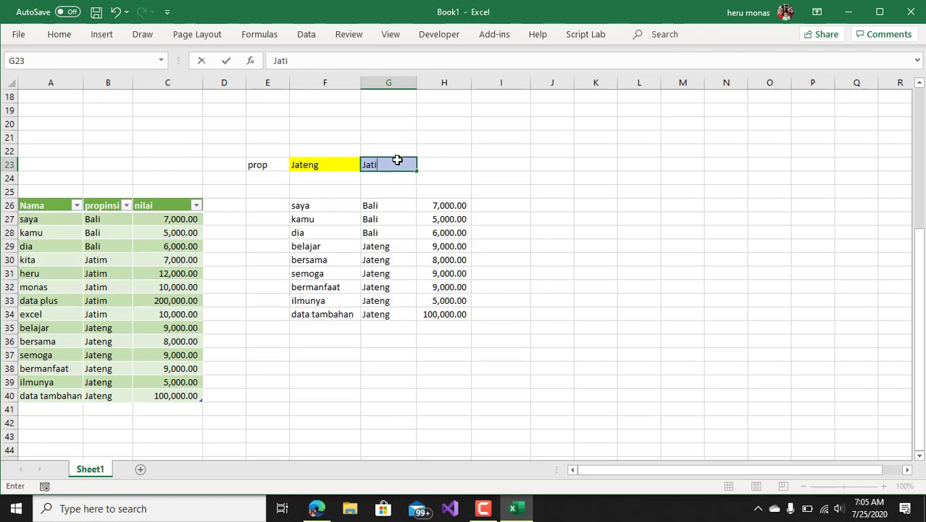
type("m")
key("Return")
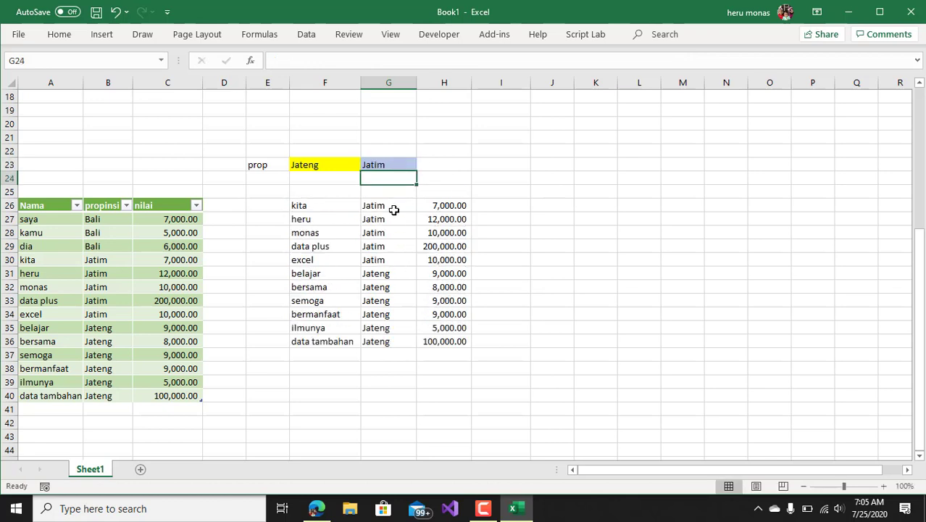
left_click_drag(394, 210, 404, 353)
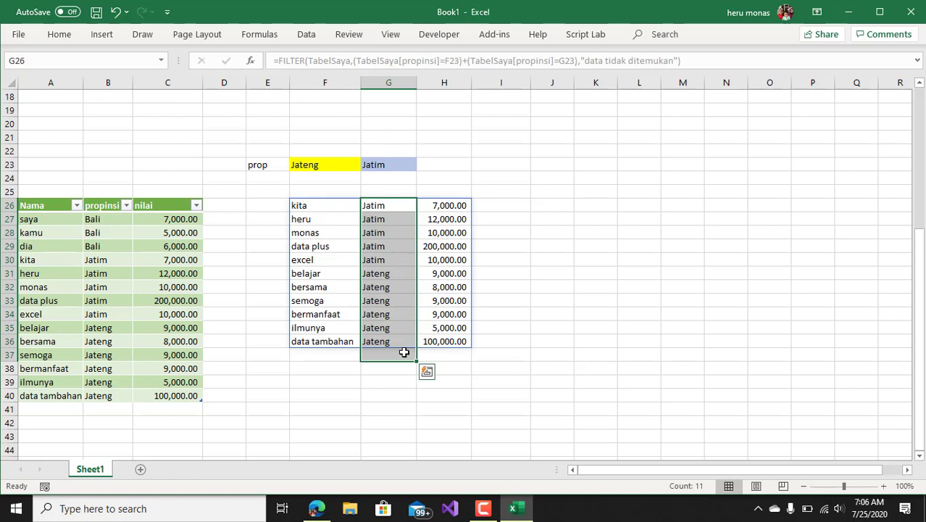
left_click(605, 284)
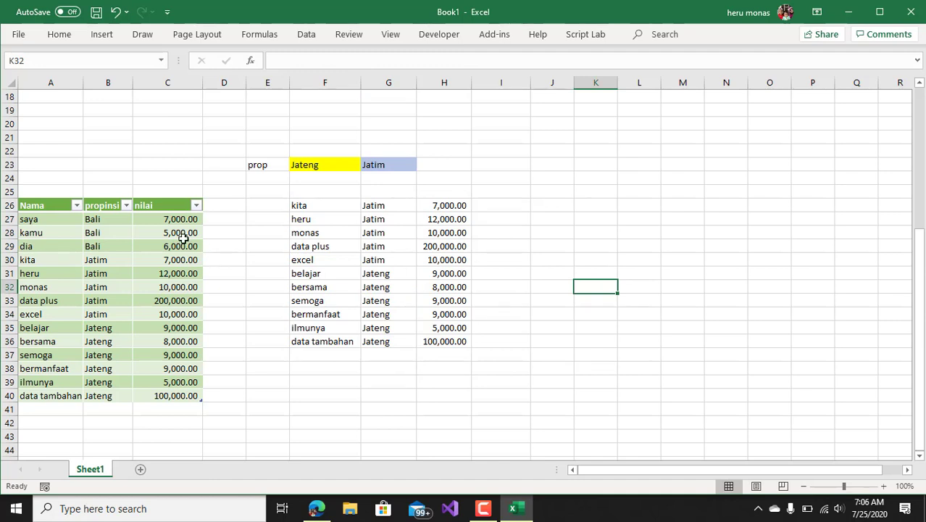
Step: Compare the column order of TabelSaya (Nama, propinsi, nilai) with the columns returned by the F26 formula
left_click(52, 205)
left_click_drag(52, 206, 105, 206)
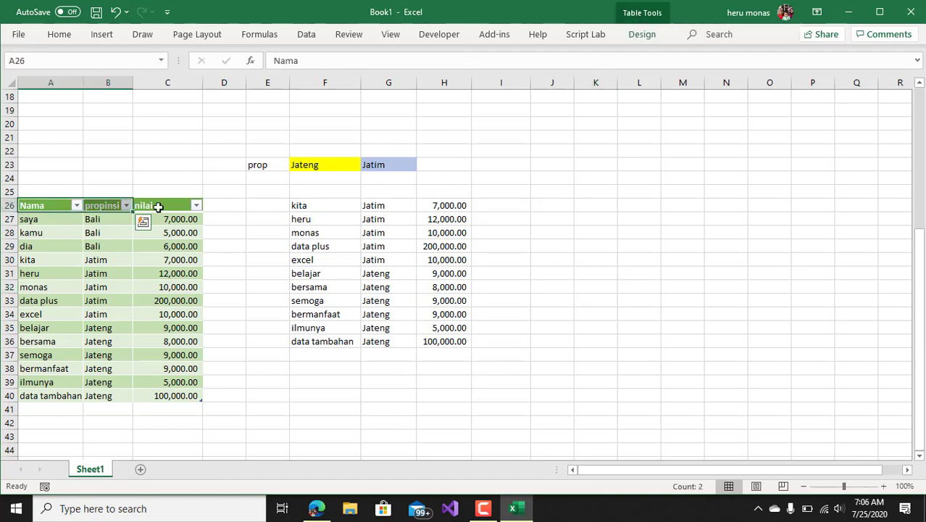
left_click(317, 205)
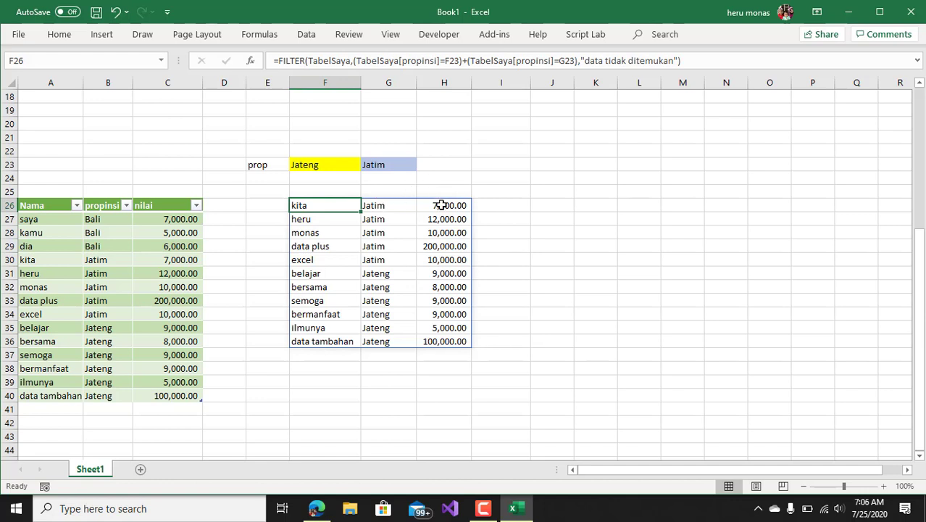
left_click(56, 206)
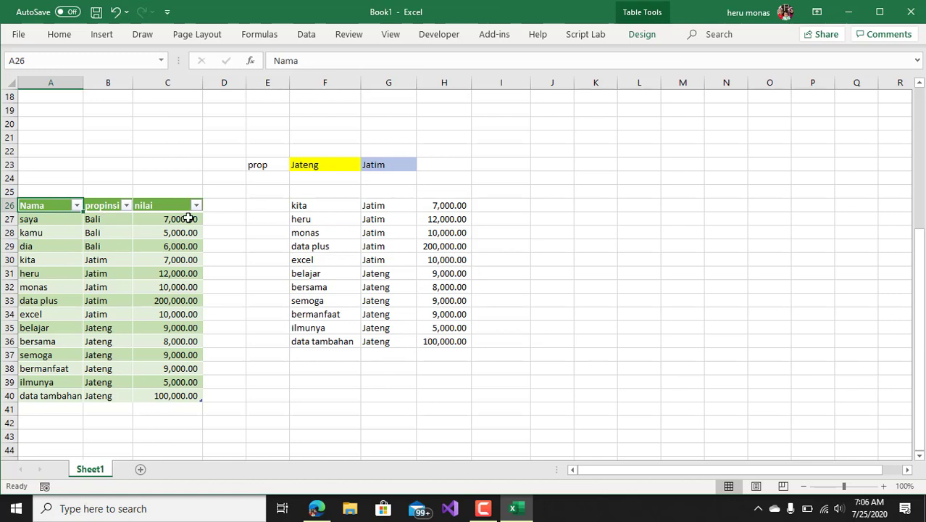
left_click(121, 220)
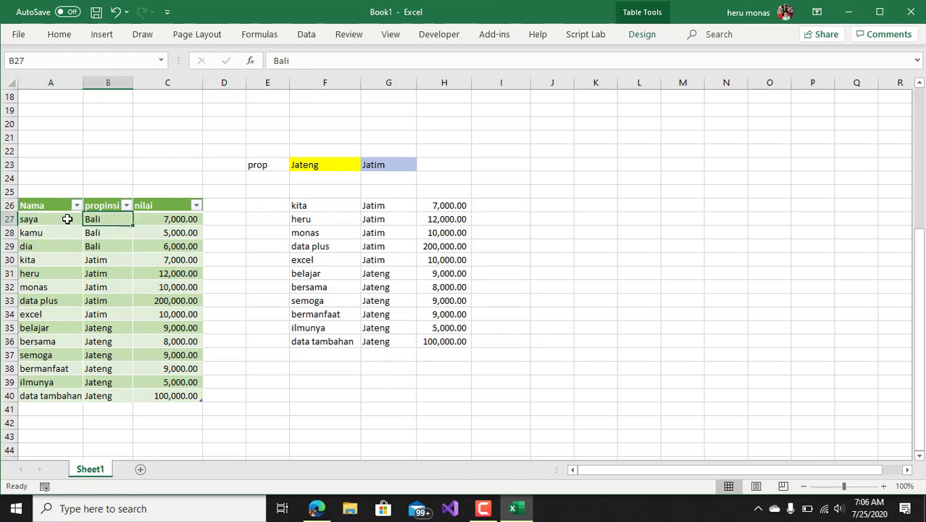
left_click(73, 219)
left_click(163, 219)
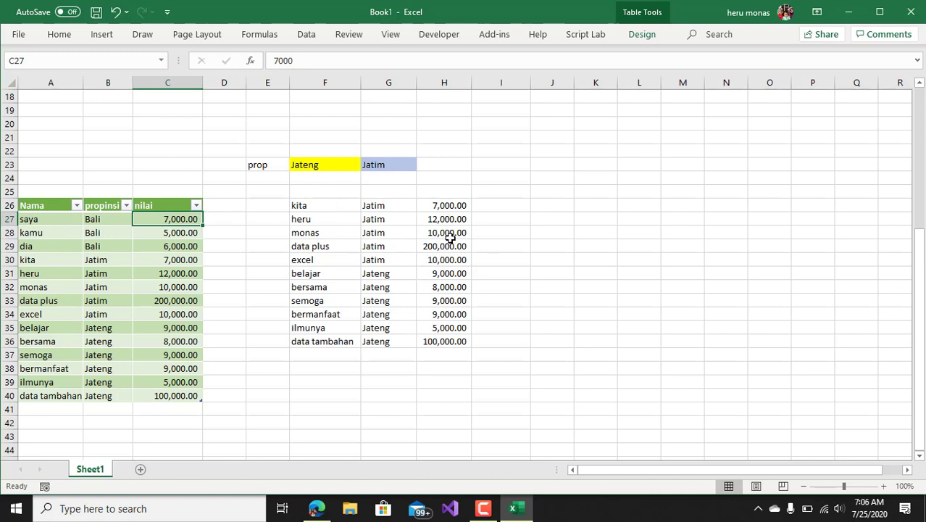
left_click(635, 245)
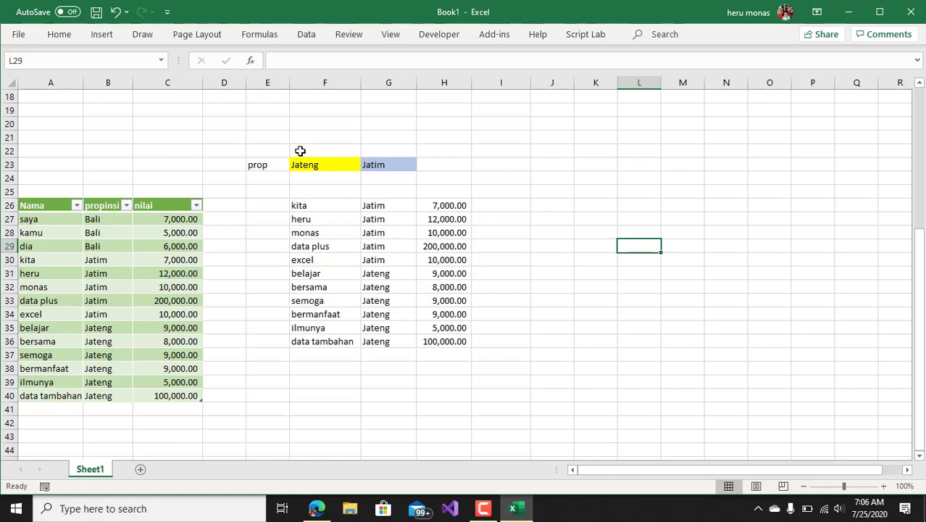
Step: Copy the prop label and its yellow criterion cell from E23:F23 to K23:L23
left_click_drag(275, 165, 326, 168)
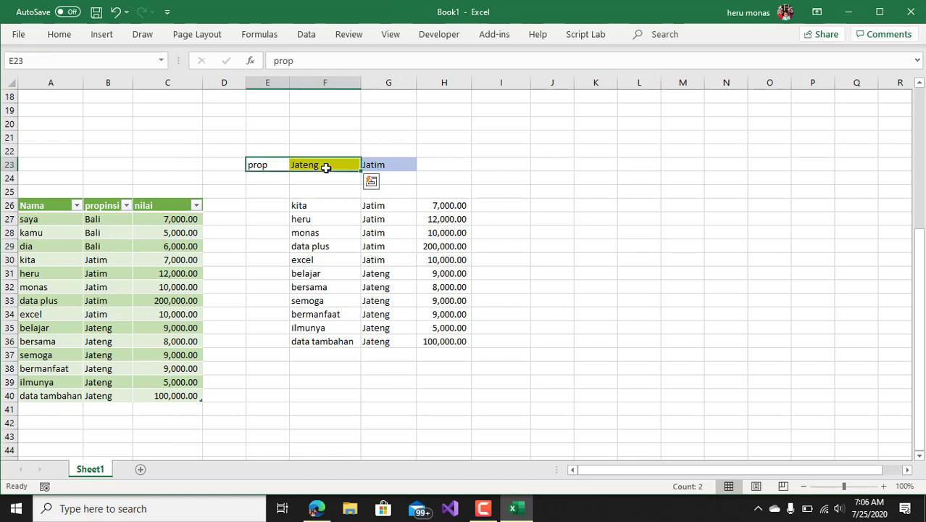
key("ctrl+c")
left_click(599, 166)
key("Return")
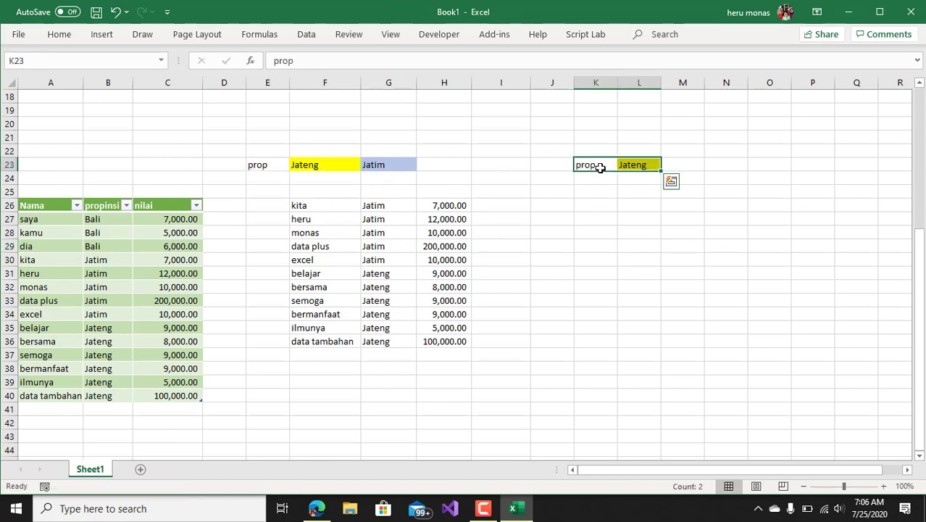
Step: Start a FILTER formula in K26 with a nested CHOOSE function as its array argument
left_click(587, 205)
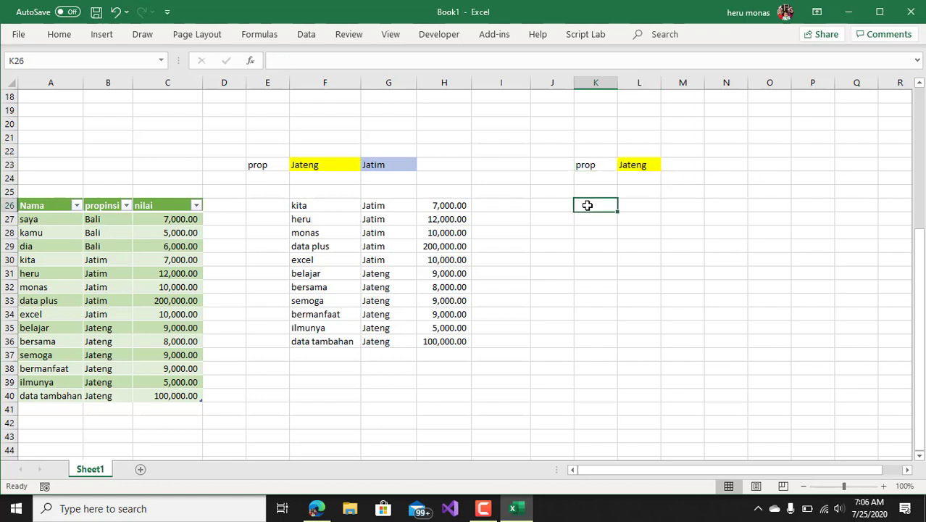
type("fi")
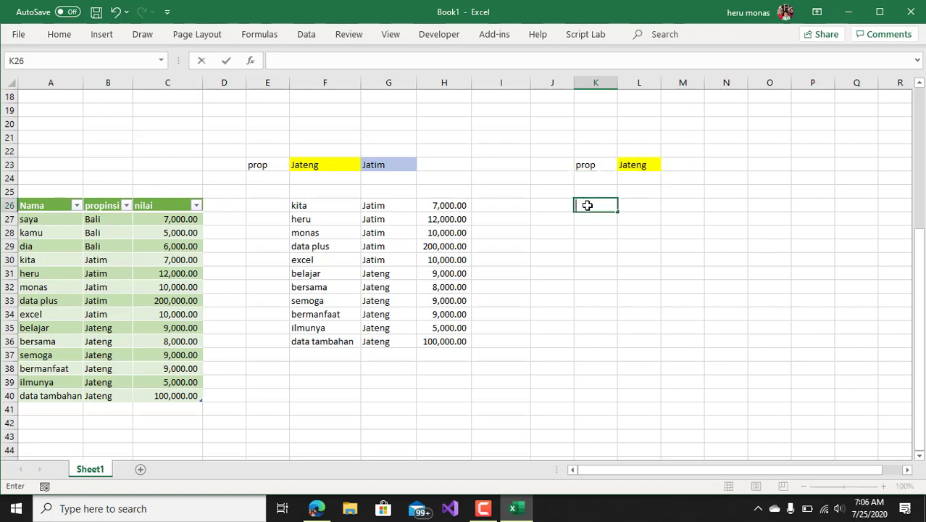
type("=fil")
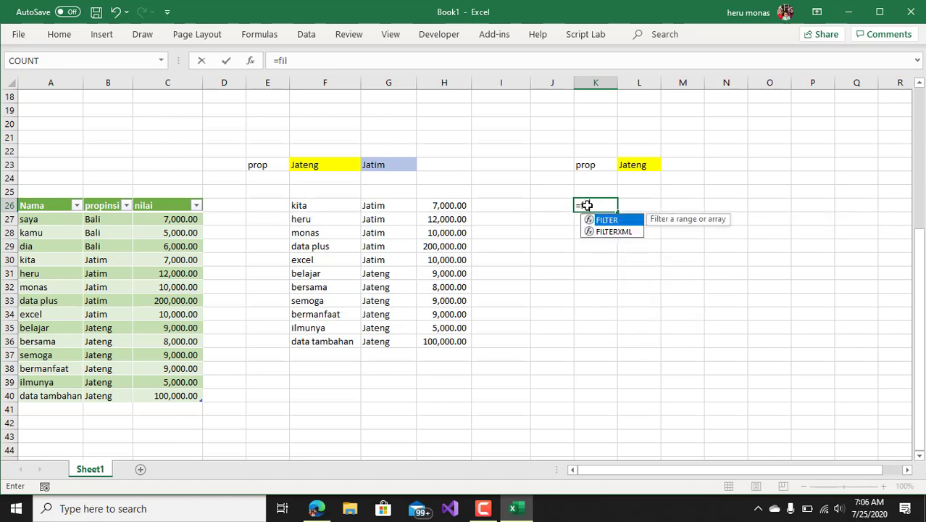
key("Tab")
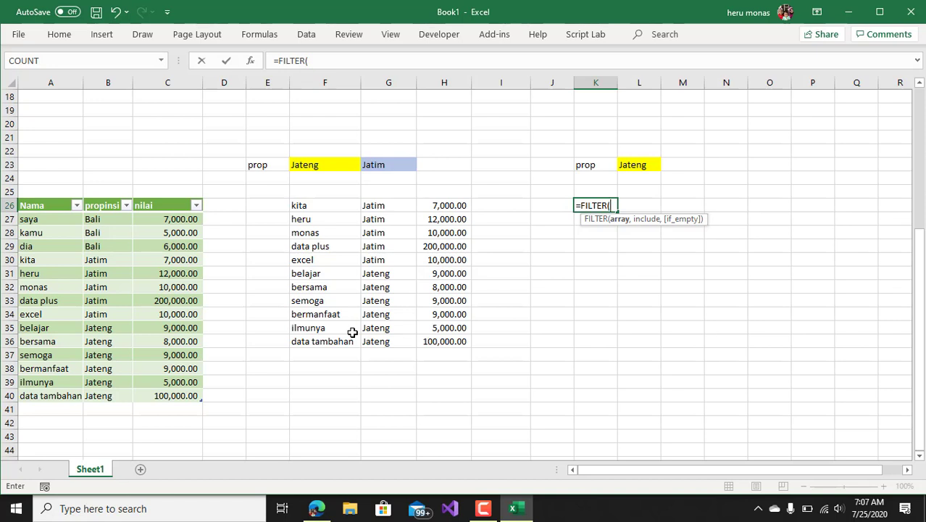
type("c")
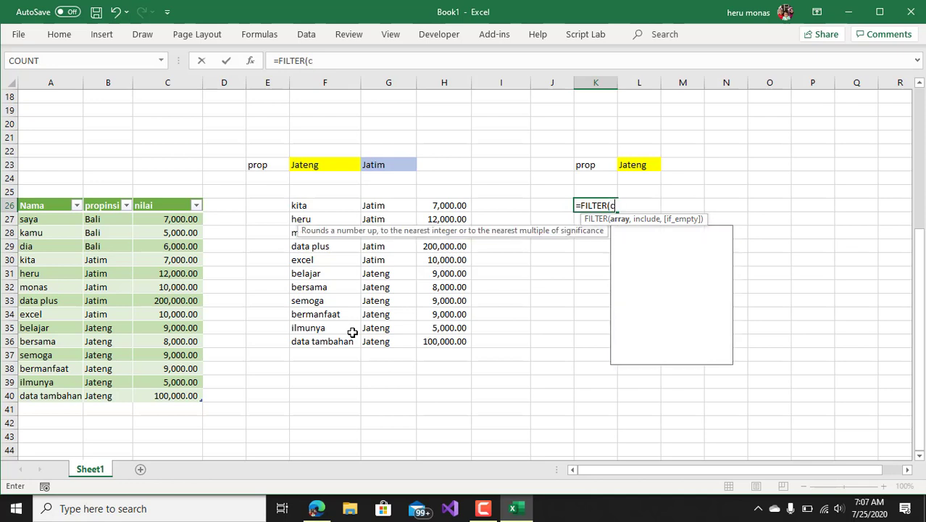
type("ho")
key("Tab")
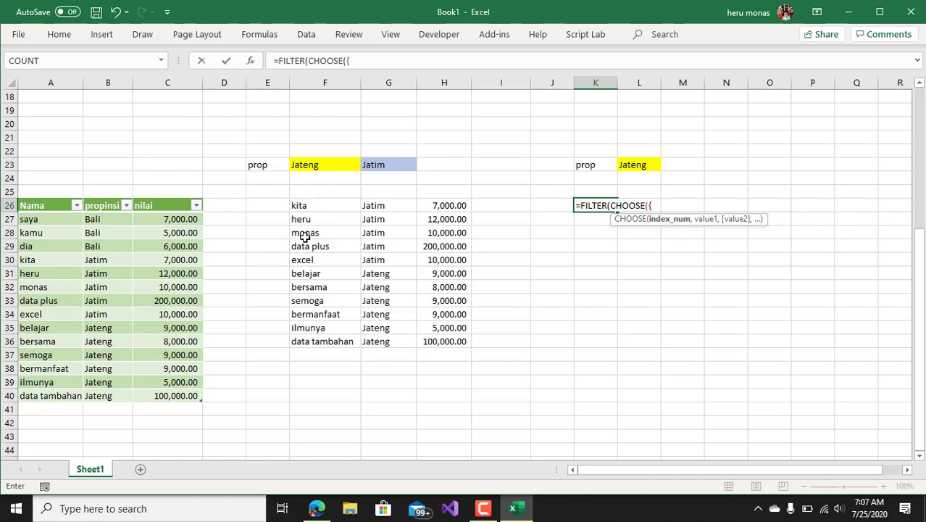
Step: Complete CHOOSE in the K26 formula with index {1,2} and the values TabelSaya[propinsi] and TabelSaya[nilai]
type("2},")
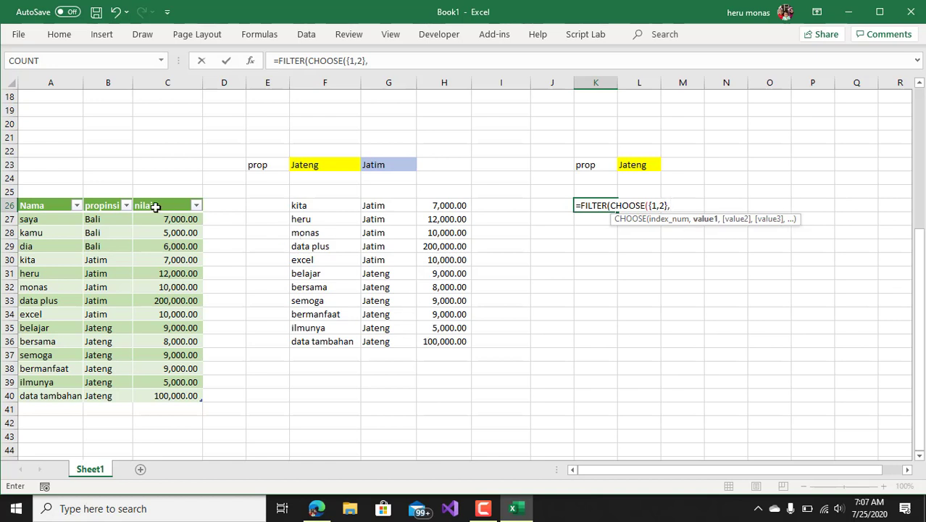
left_click(107, 218)
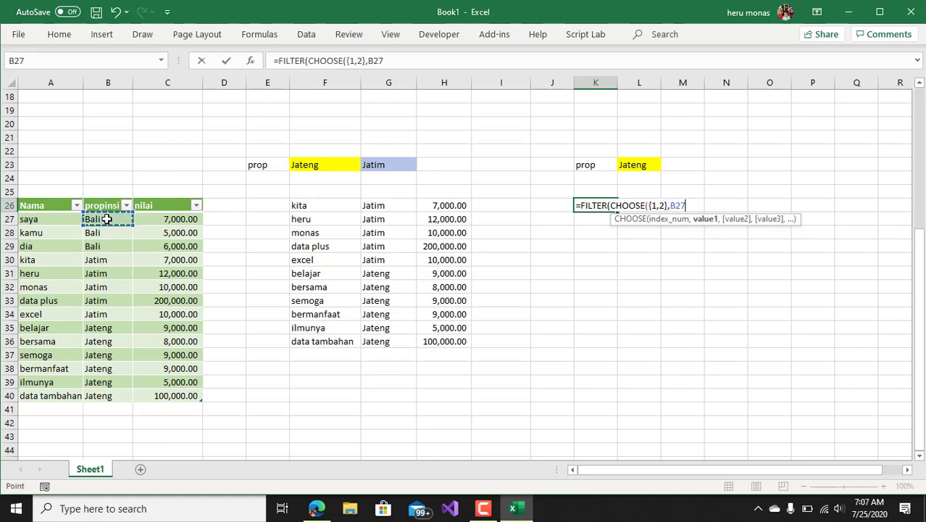
left_click_drag(106, 219, 95, 393)
type(",")
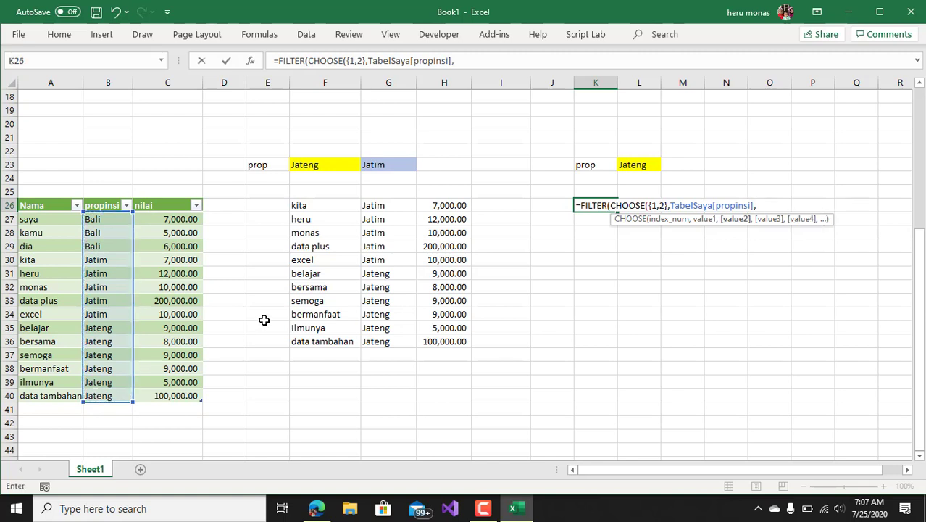
left_click_drag(195, 218, 179, 396)
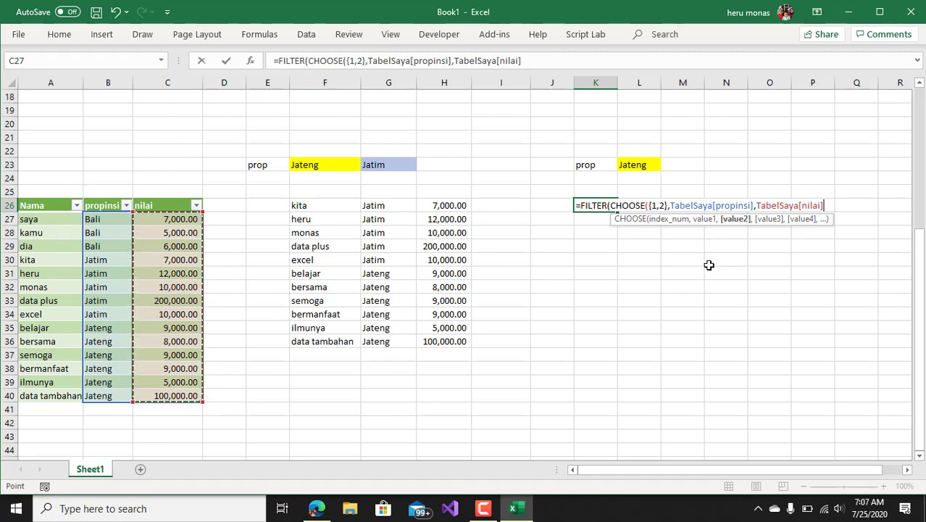
type(")")
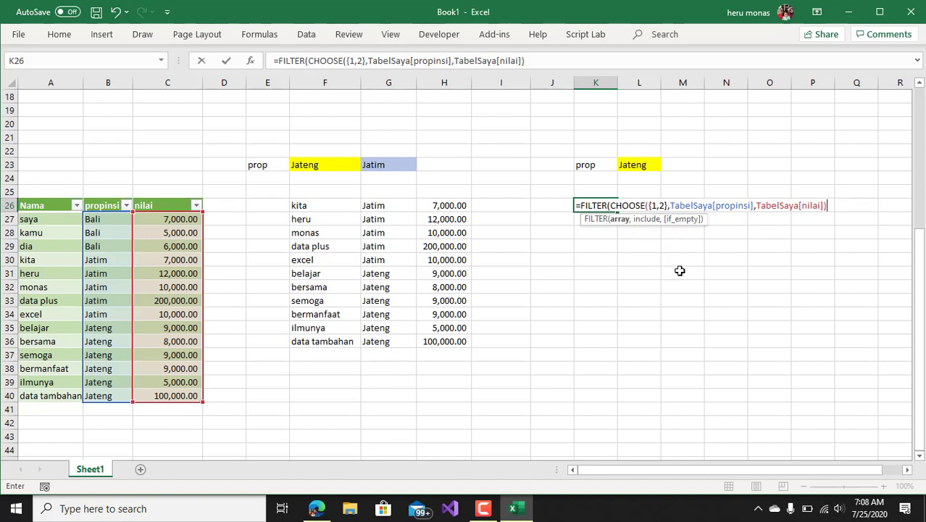
Step: Set the include argument of the K26 formula to TabelSaya[propinsi]=L23
type(",")
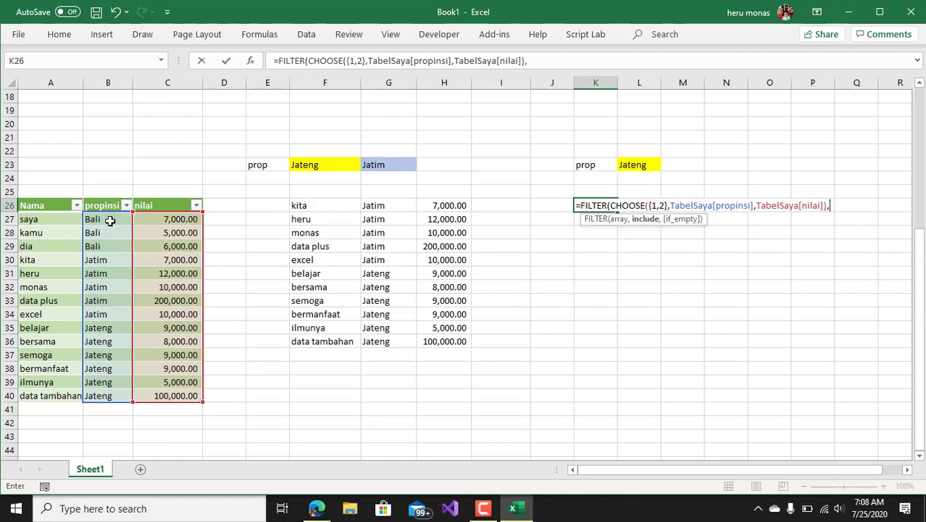
left_click_drag(111, 219, 113, 396)
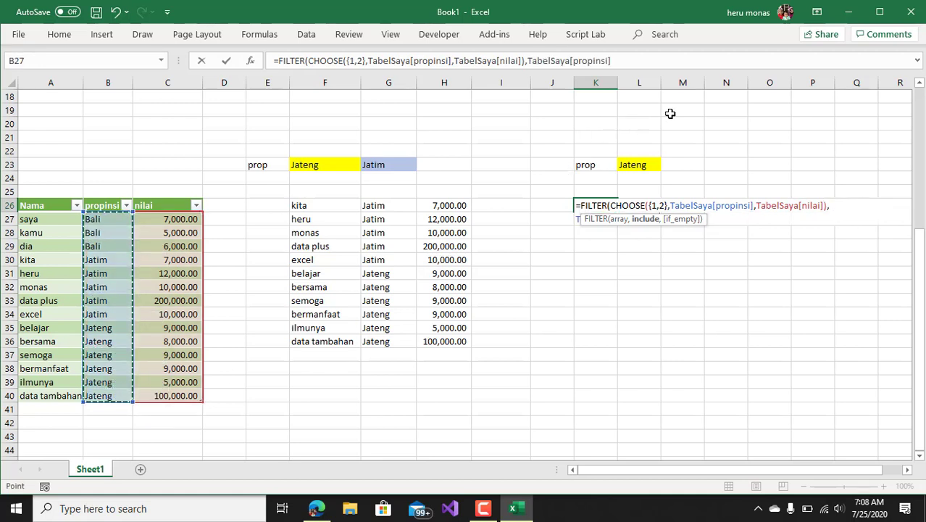
type("=")
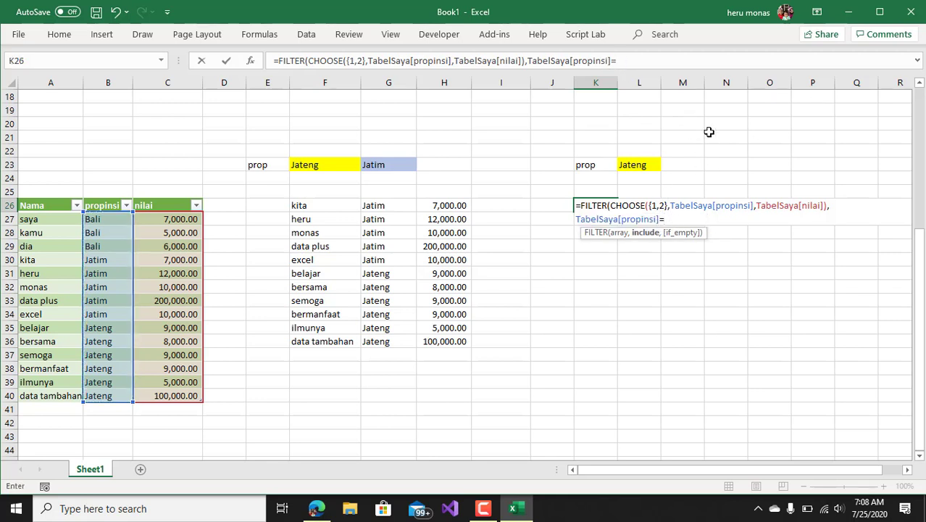
left_click(646, 164)
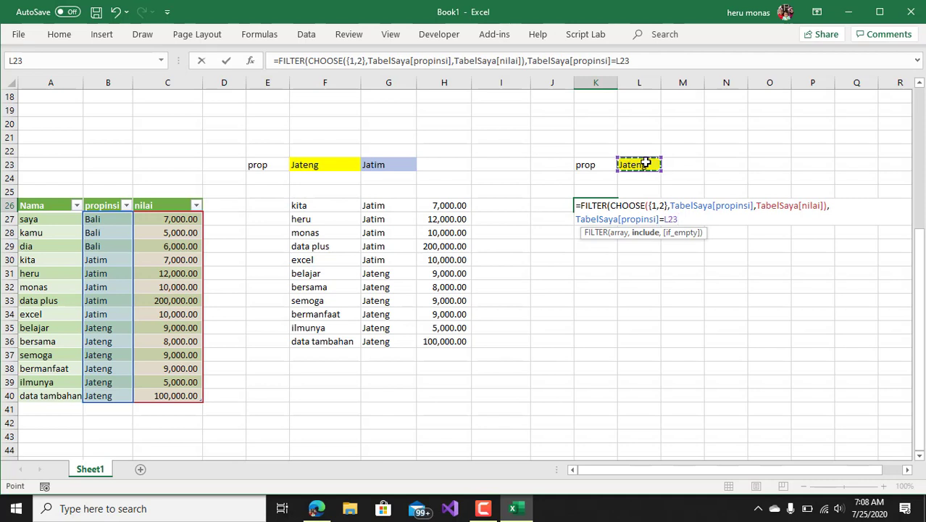
Step: Set the if_empty argument to "data tidak ditemukan" and enter the K26 formula
type(",")
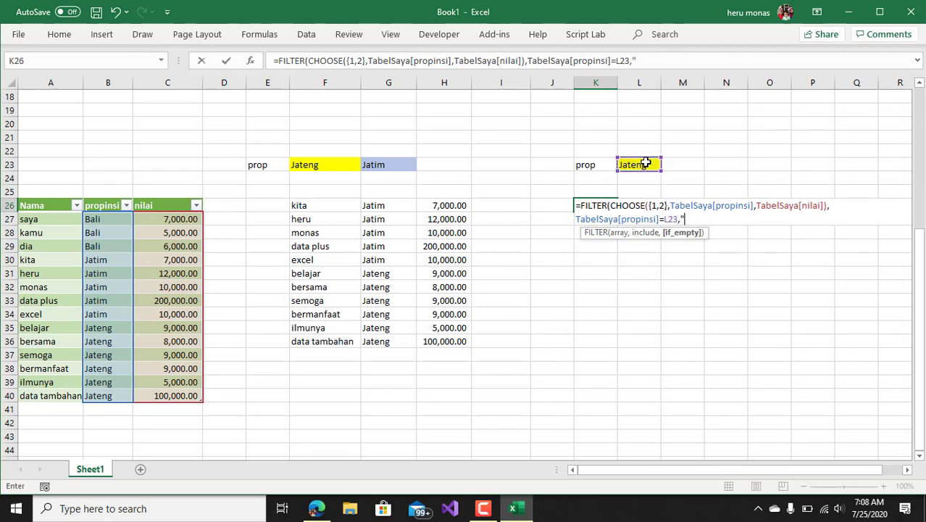
type("\"data tidak dit")
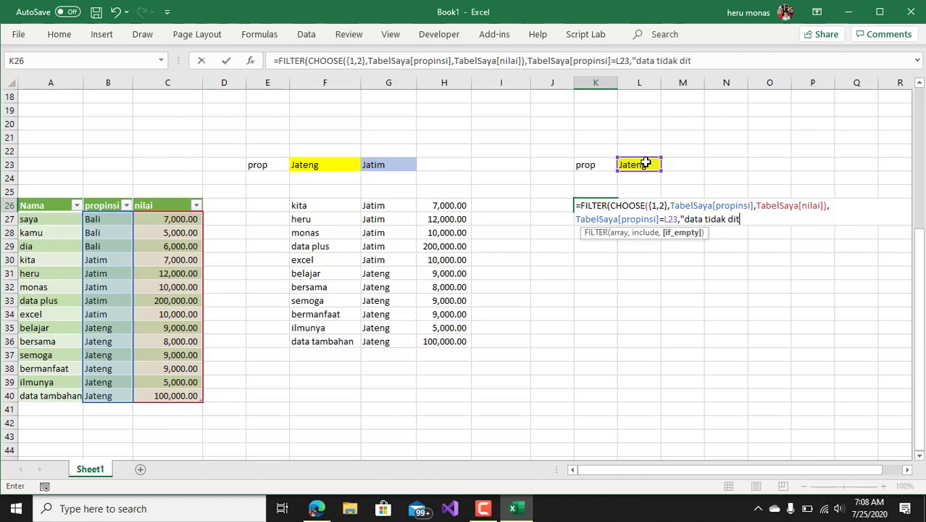
type("emukan\")")
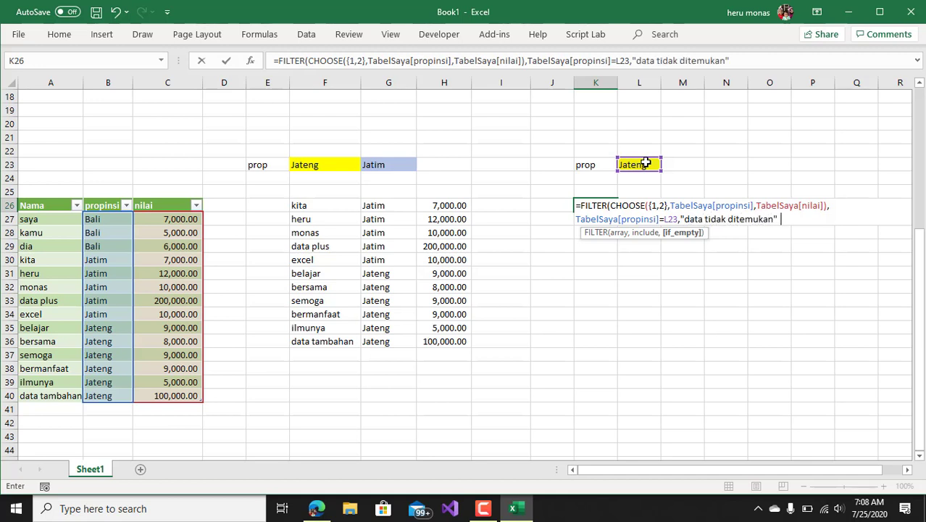
key("Return")
left_click(755, 261)
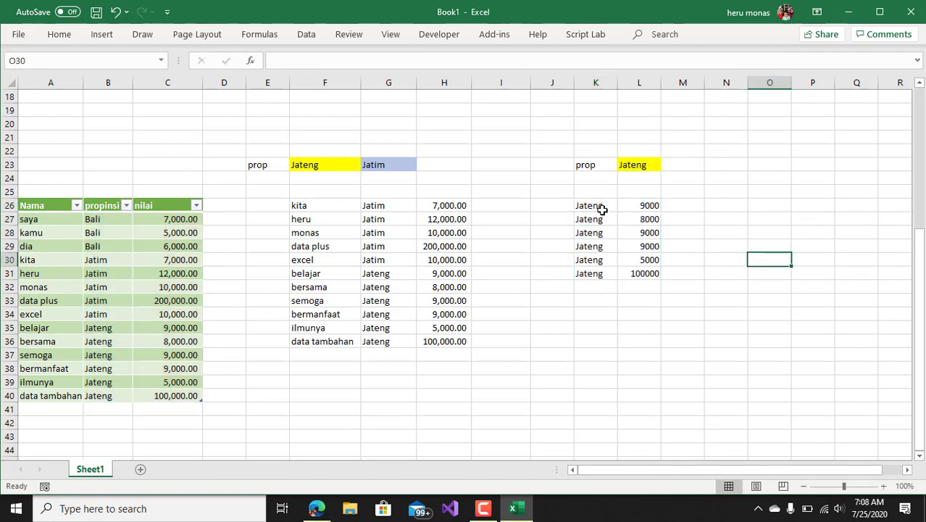
Step: Start a separate FILTER formula in cell K37 below the existing K26 result
left_click_drag(602, 210, 641, 286)
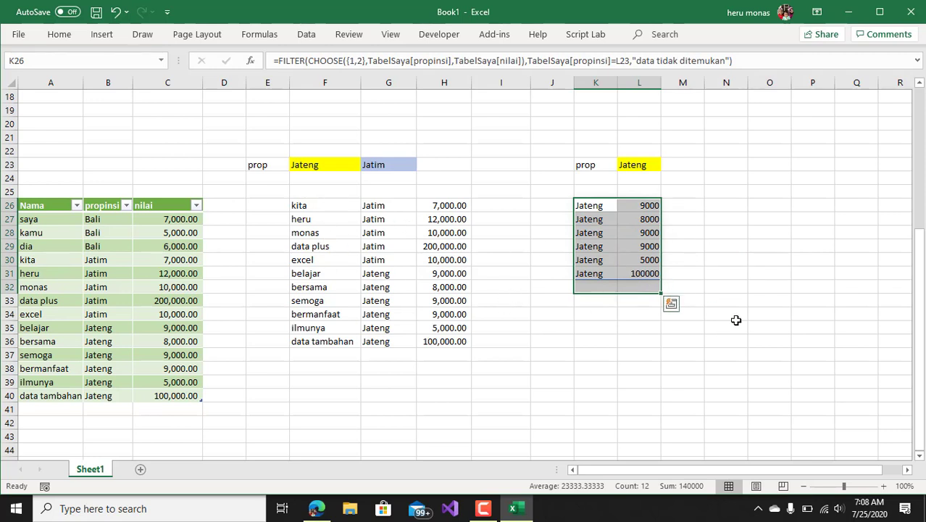
left_click(600, 356)
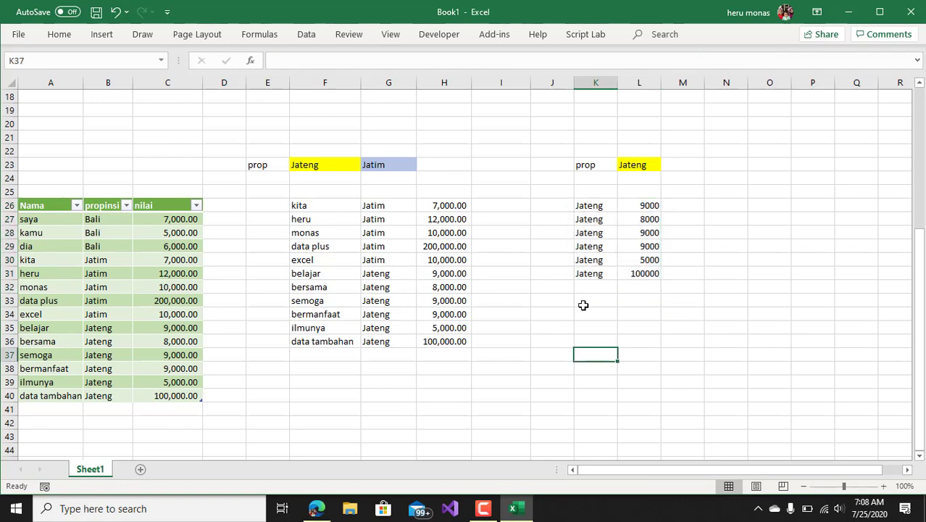
type("=fil")
key("Tab")
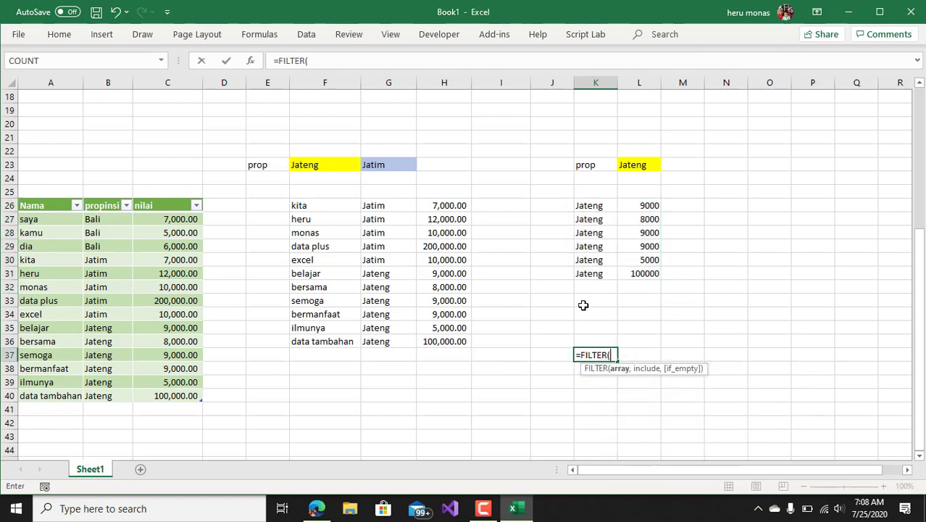
left_click_drag(58, 220, 167, 396)
left_click(167, 396)
type(",")
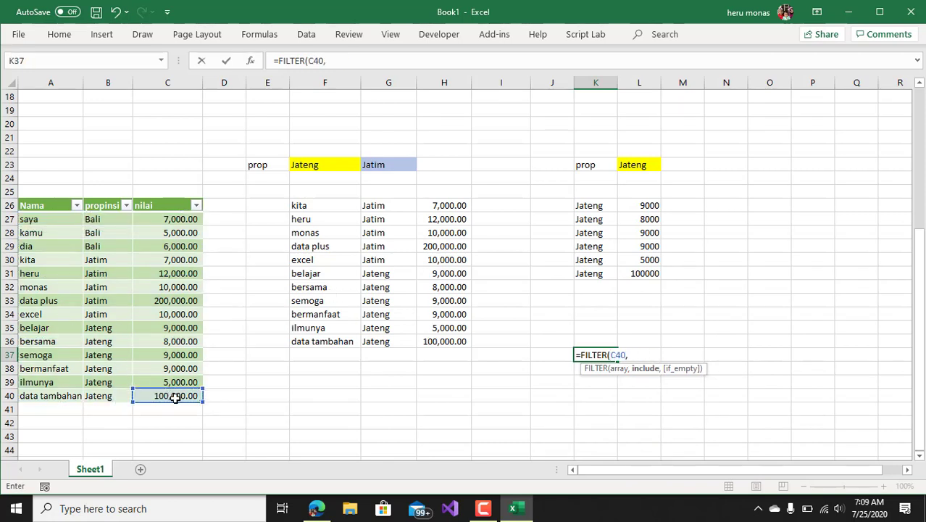
key("BackSpace")
key("BackSpace")
key("BackSpace")
key("BackSpace")
key("BackSpace")
key("BackSpace")
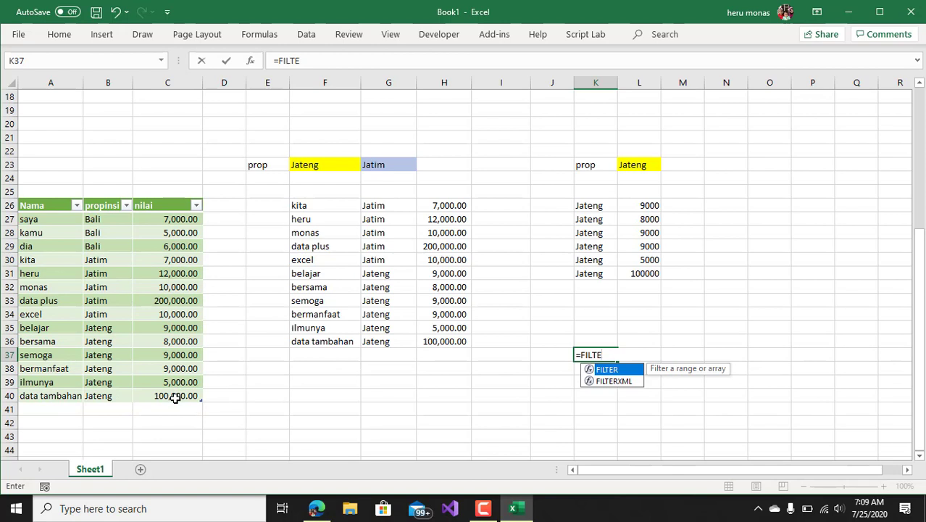
Step: Give the K37 FILTER formula the whole TabelSaya table as its array and TabelSaya[propinsi]=L23 as its include argument
type("R(")
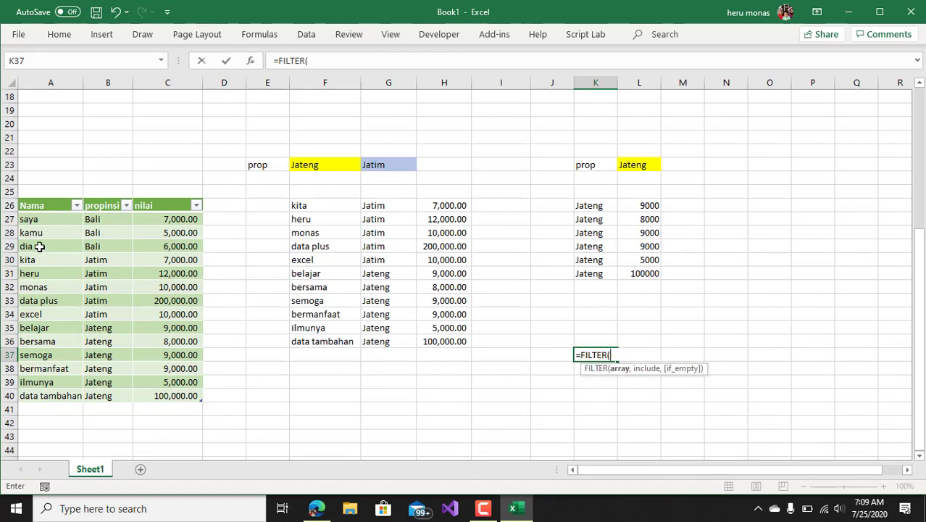
left_click_drag(56, 221, 192, 393)
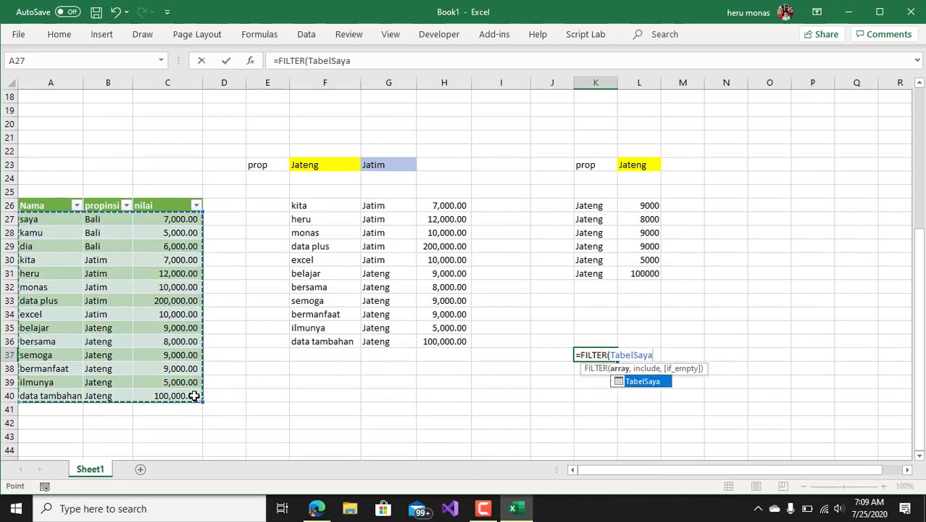
type(",")
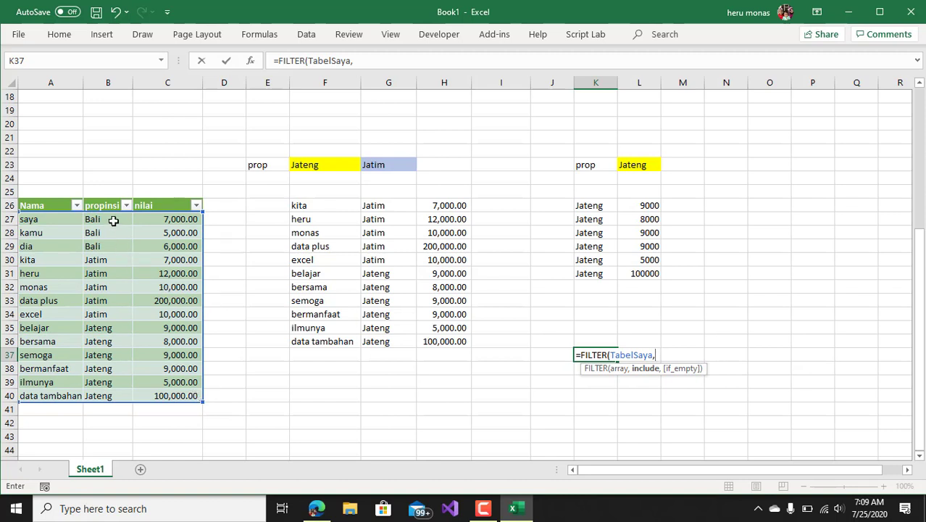
left_click_drag(114, 218, 113, 395)
type("=")
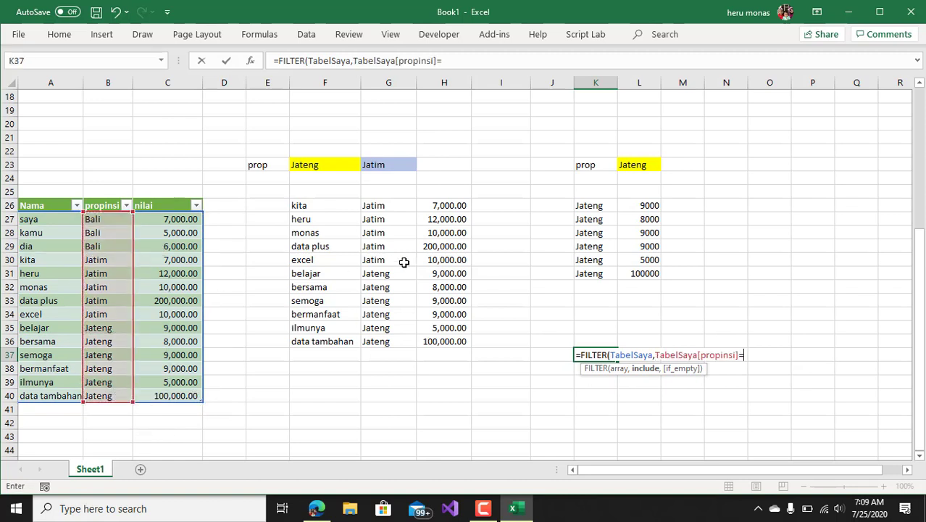
left_click(641, 166)
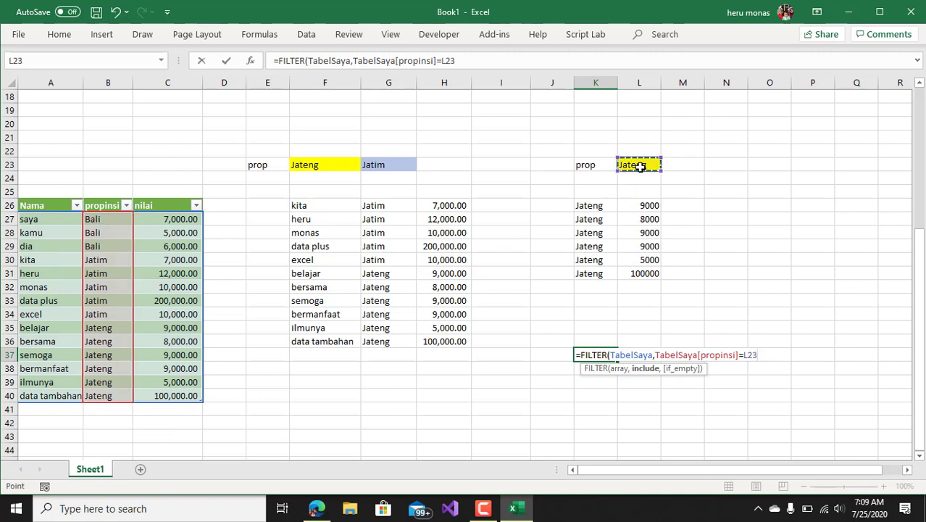
type(",")
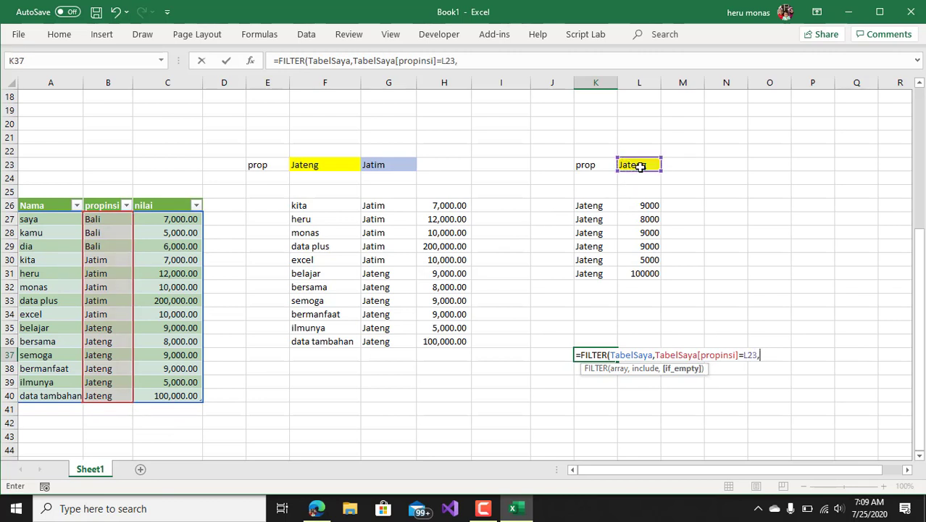
Step: Set the if_empty argument of the K37 formula to "data tidak ditemukan" and enter the formula
type("\"data ")
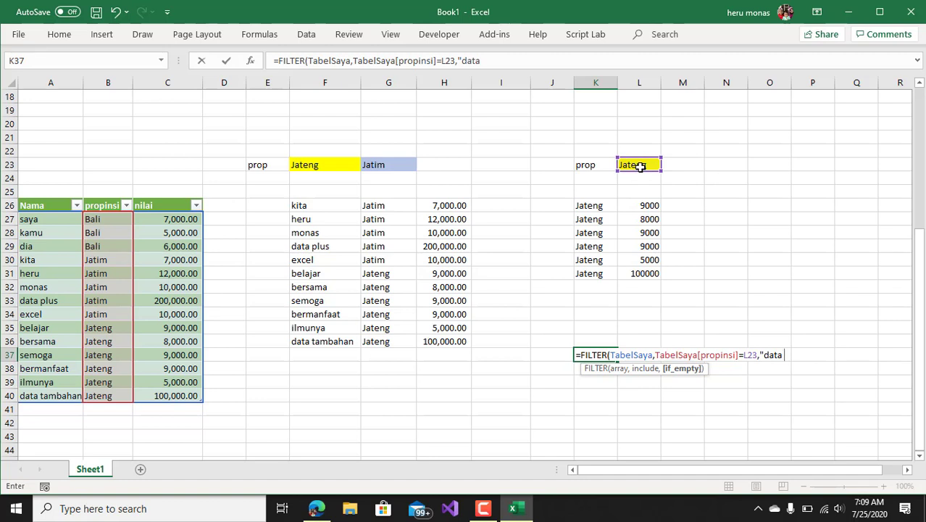
type("tidak dite")
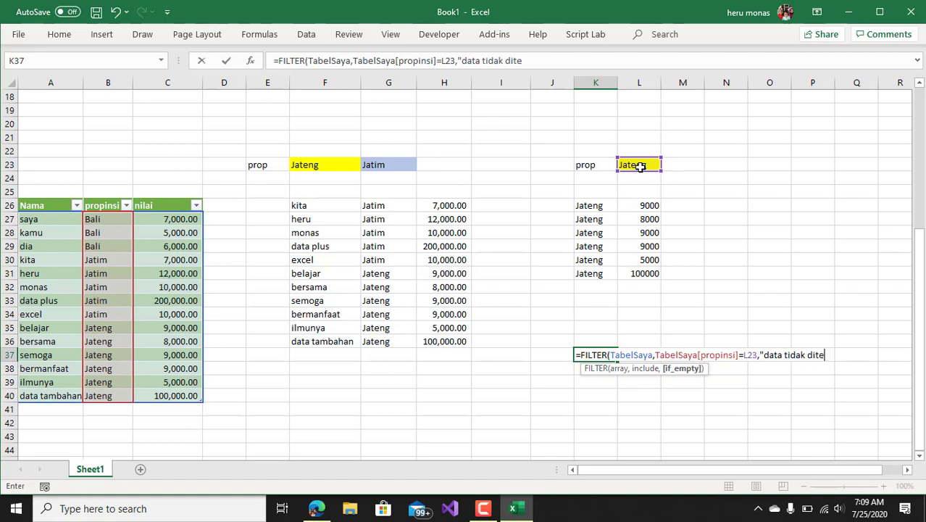
type("mukan\")")
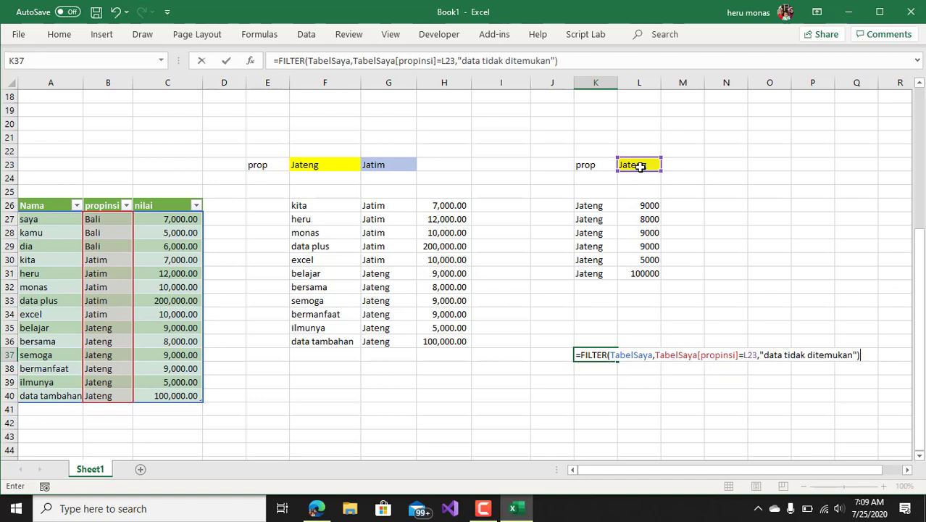
key("Return")
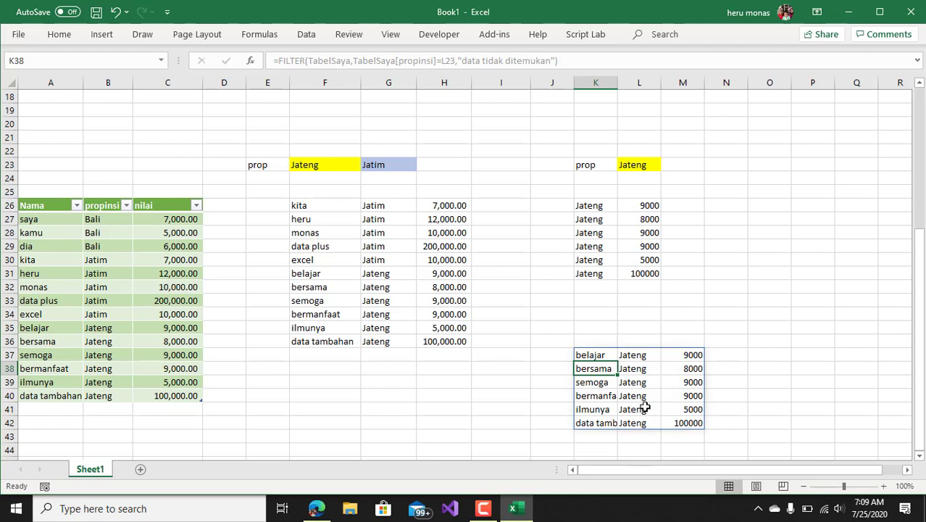
Step: Delete the FILTER formula in K37
left_click(594, 354)
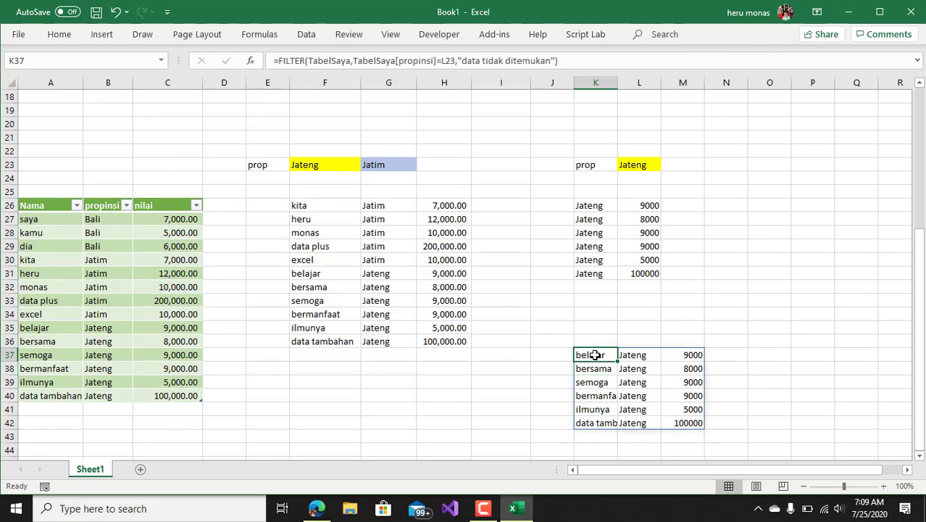
key("Delete")
left_click(724, 309)
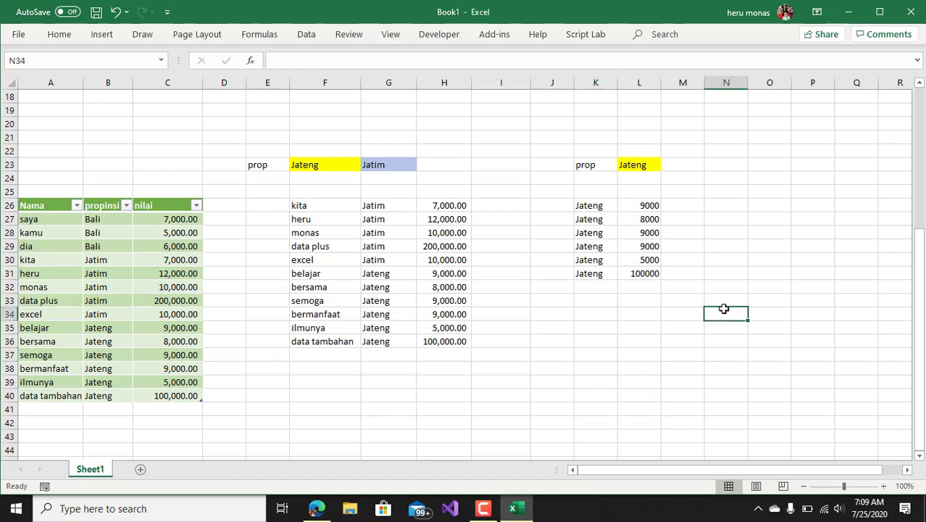
left_click(605, 208)
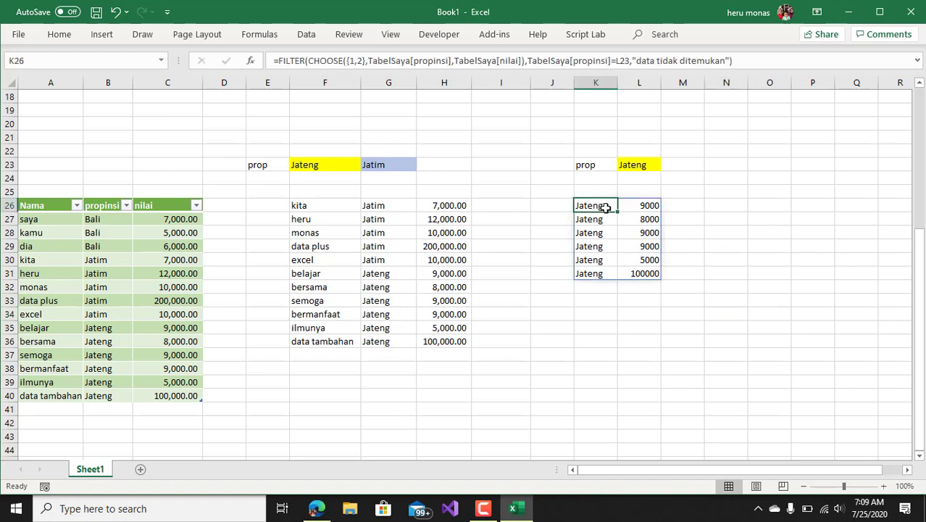
left_click(504, 262)
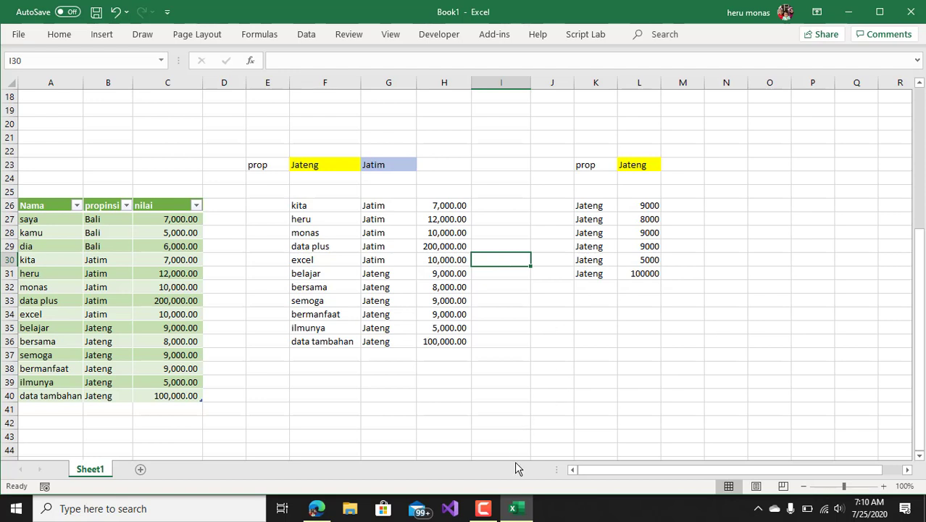
left_click(484, 508)
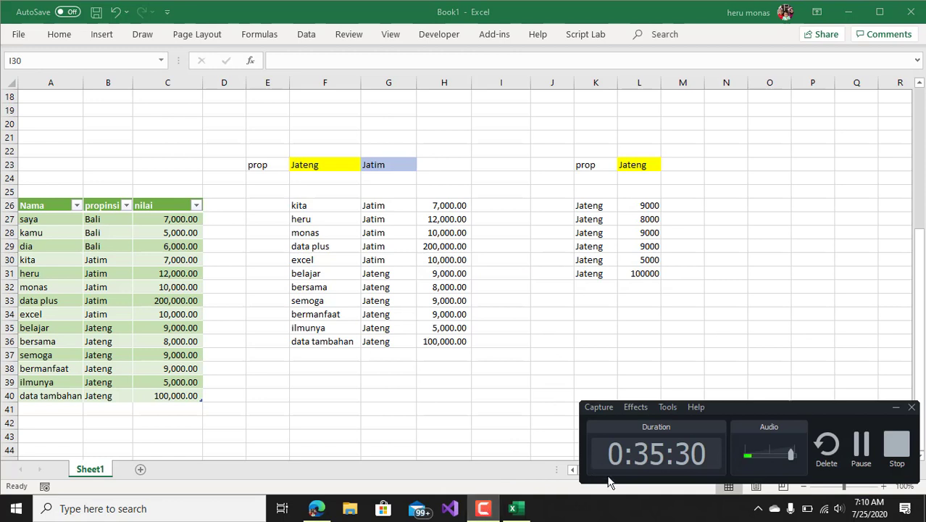
left_click(673, 379)
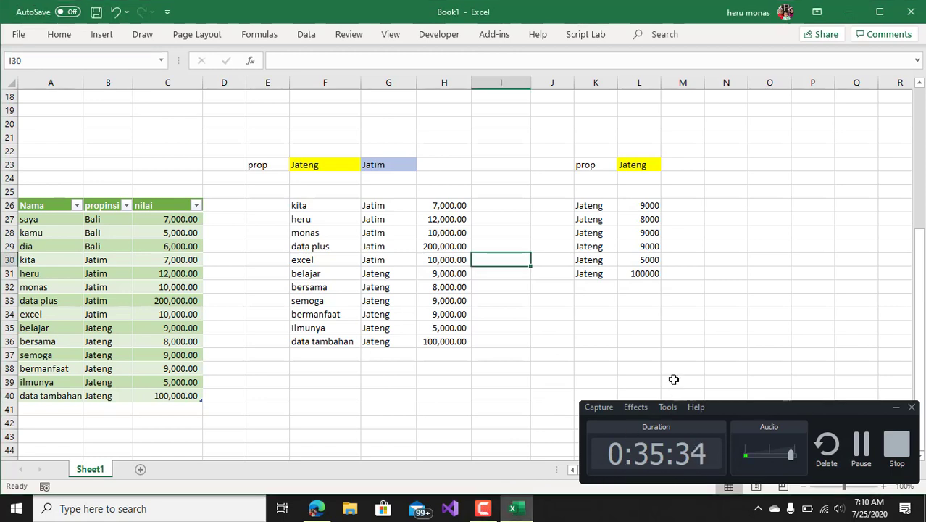
left_click(743, 377)
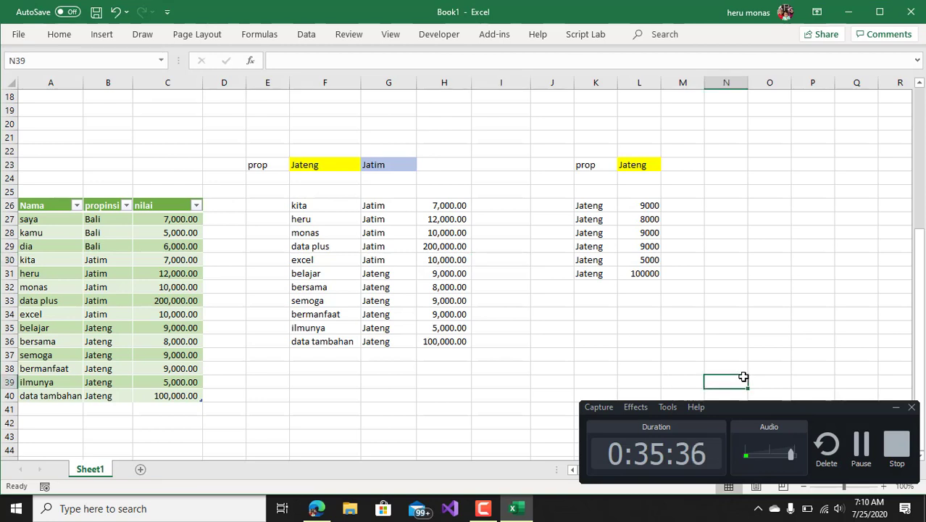
left_click(895, 410)
left_click(628, 372)
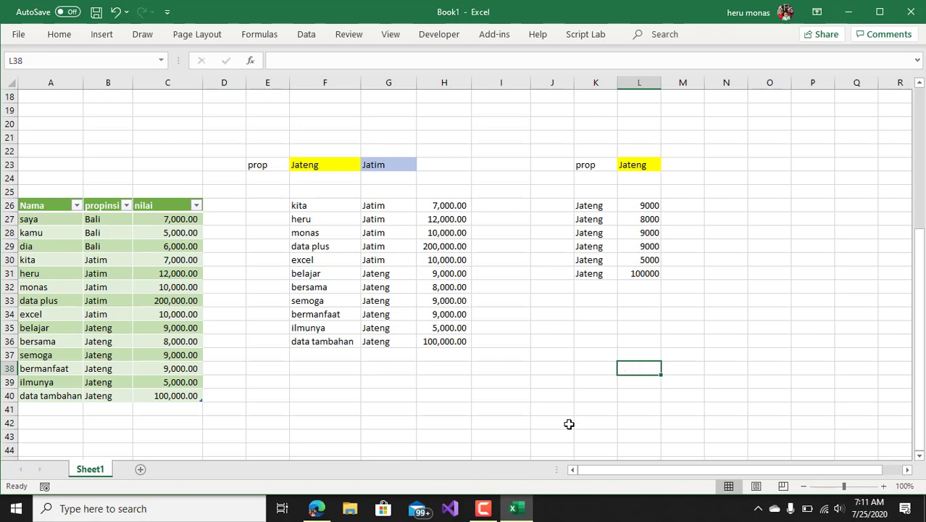
left_click(482, 508)
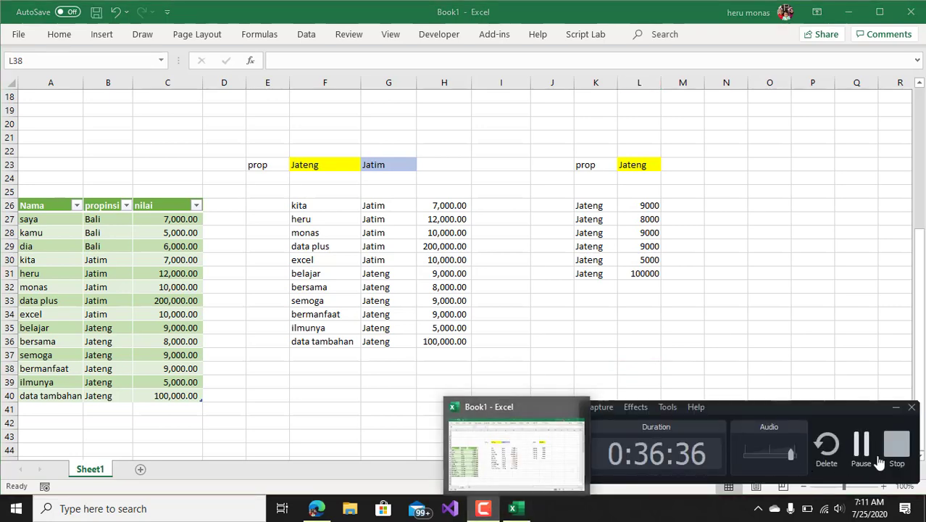
left_click(894, 444)
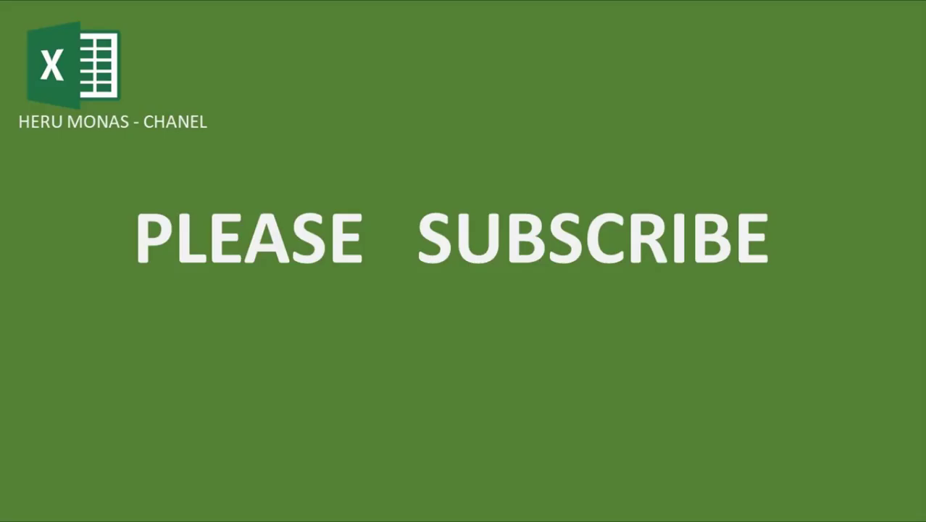